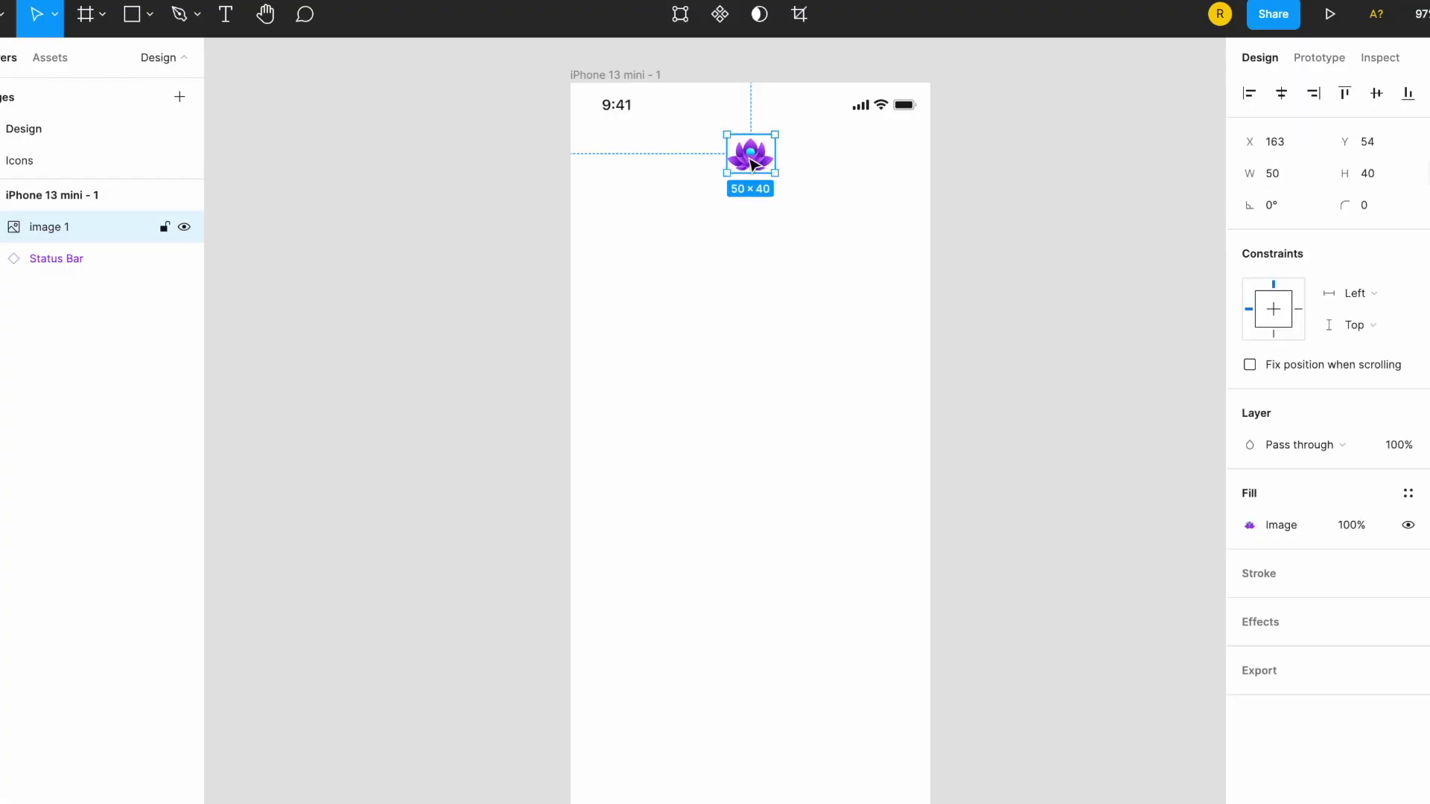
Step: Copy the burger menu icon from the Icons page into the phone frame's header
click(1005, 268)
click(19, 161)
key(ctrl+c)
click(23, 128)
click(610, 74)
key(ctrl+v)
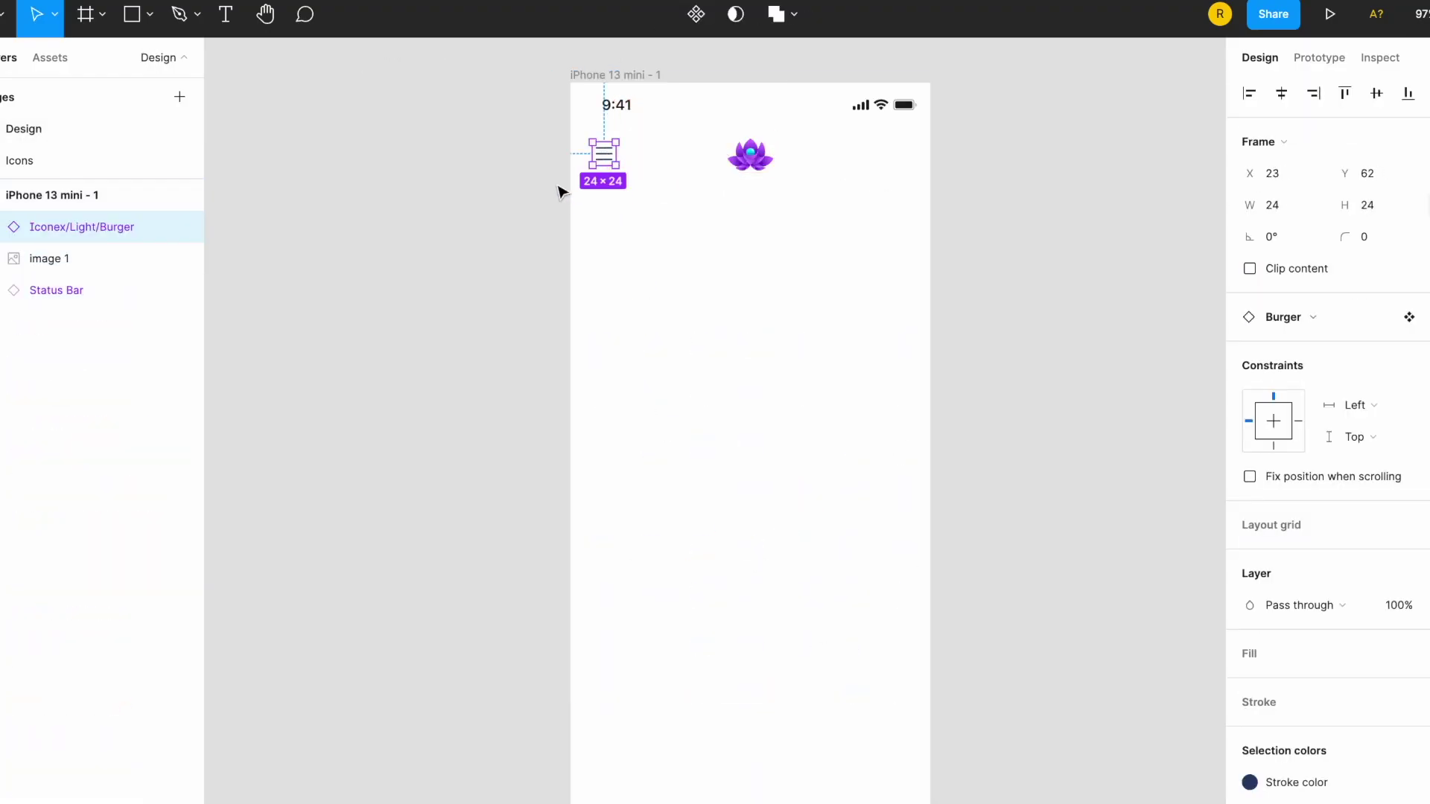
Step: Copy the cart icon from the Icons page and place it at the header's right
click(19, 161)
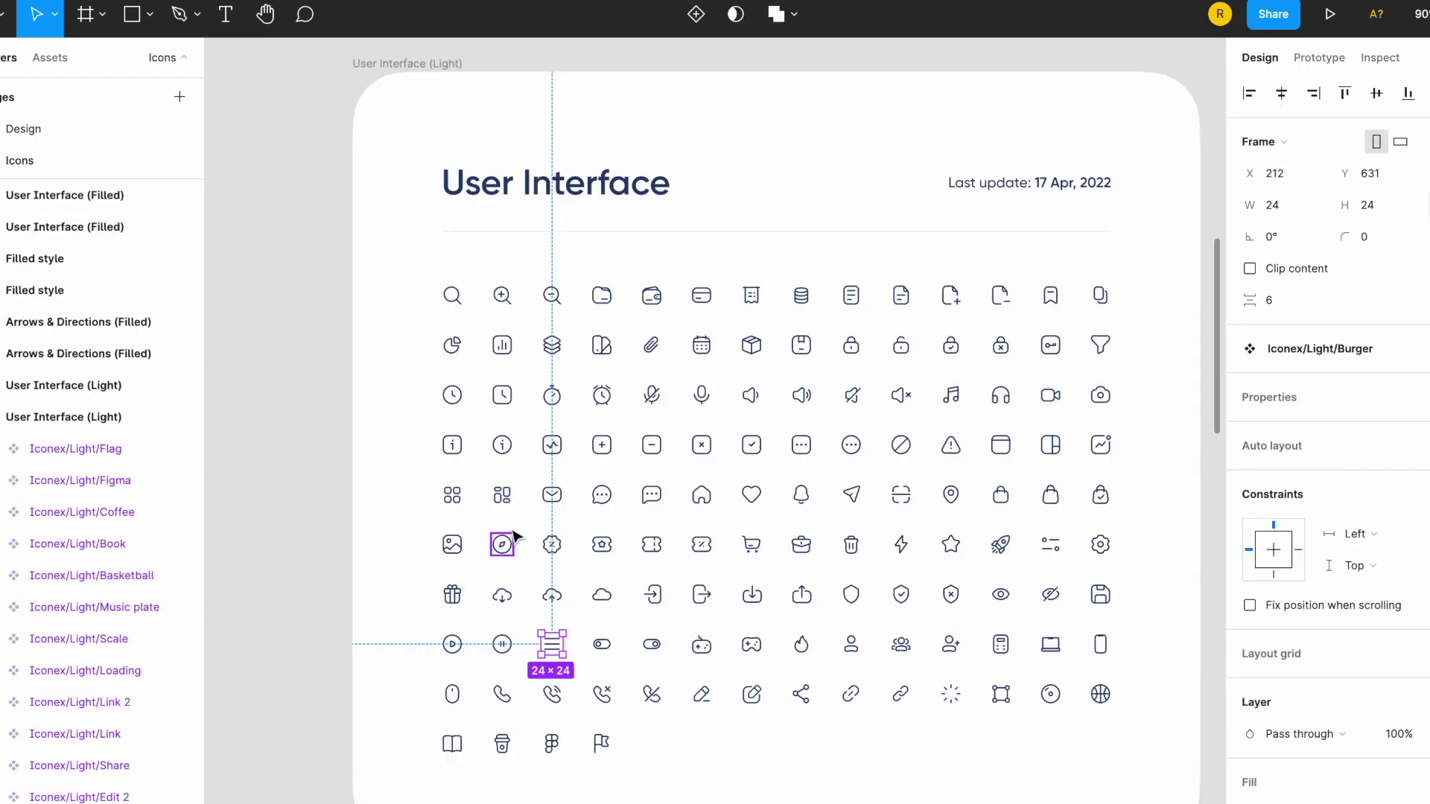
click(1050, 495)
click(751, 544)
key(ctrl+c)
click(23, 128)
key(ctrl+v)
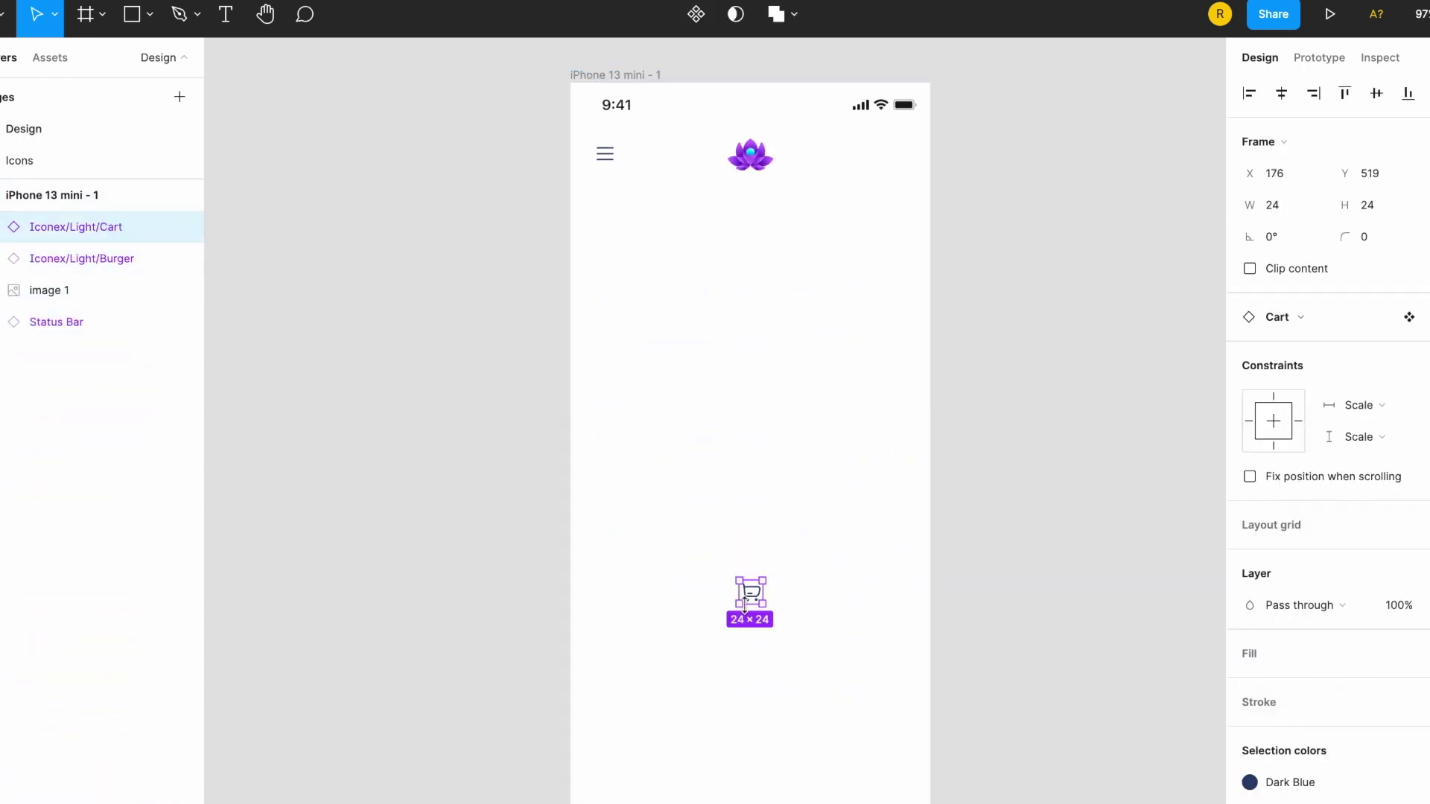
drag(897, 167, 898, 163)
click(983, 183)
Step: Draw a rectangle below the header for the search box
click(756, 168)
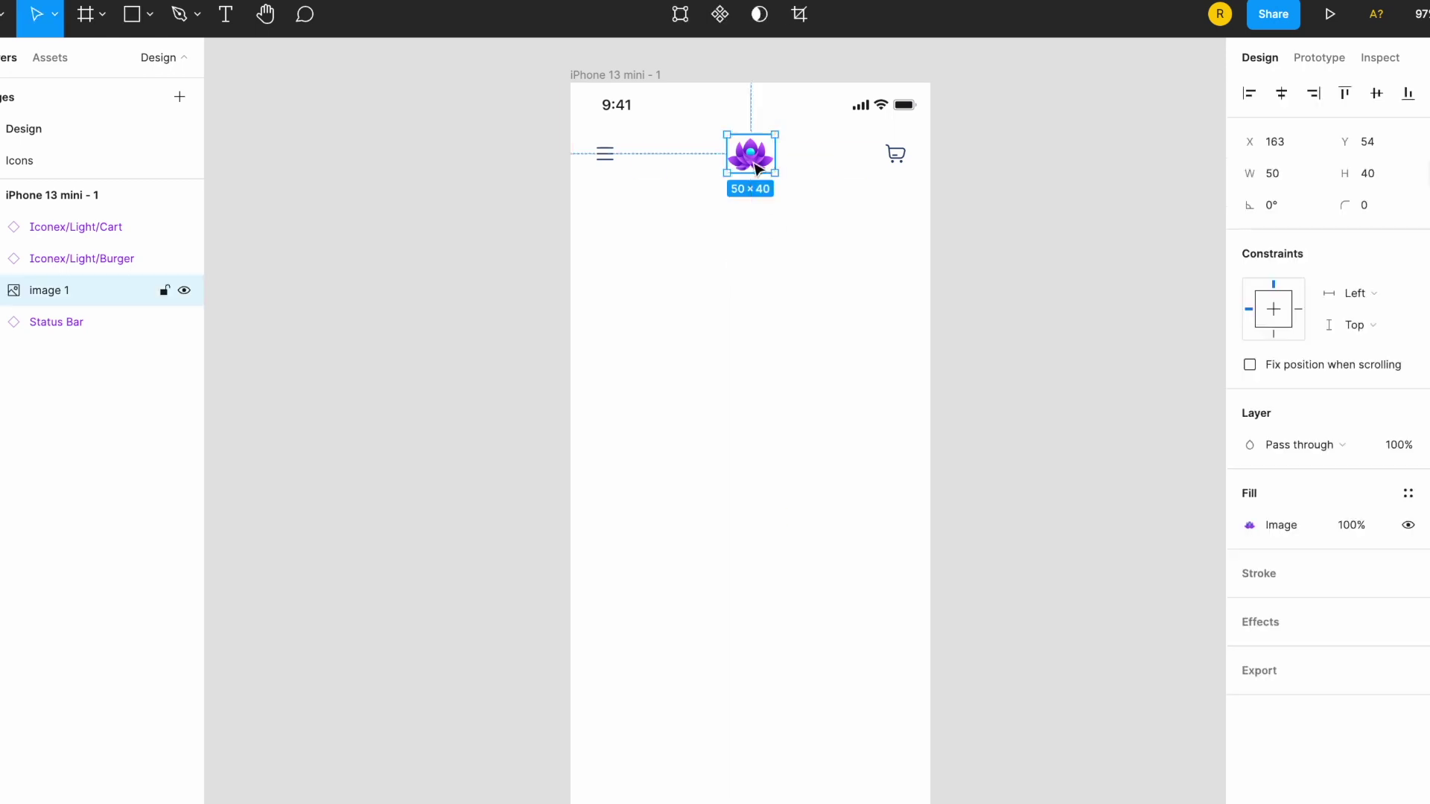
key(r)
drag(591, 192, 907, 242)
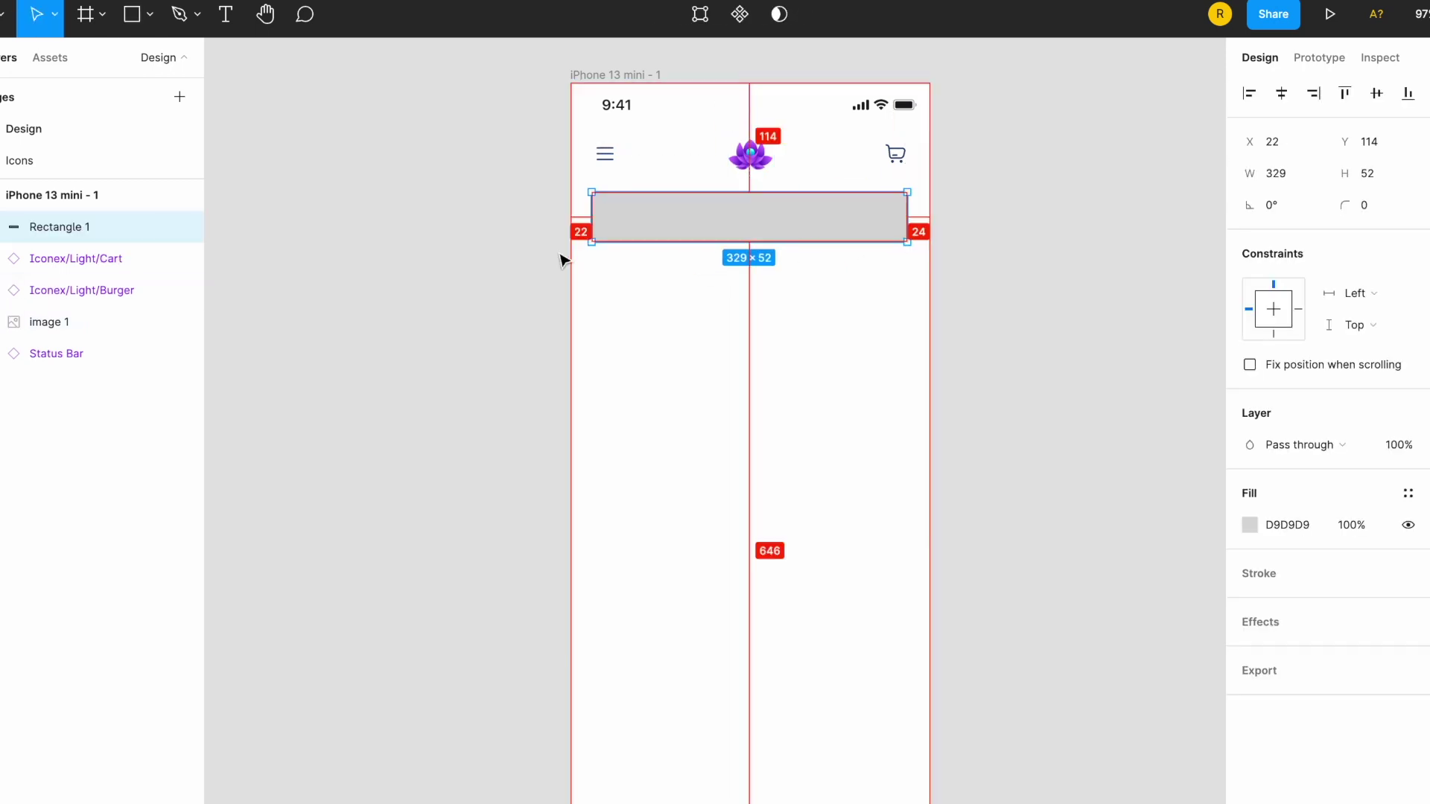
Step: Set the search box rectangle to width 327 with corner radius 8 and corner smoothing
click(1276, 173)
text(327)
click(1364, 205)
text(8)
click(1424, 204)
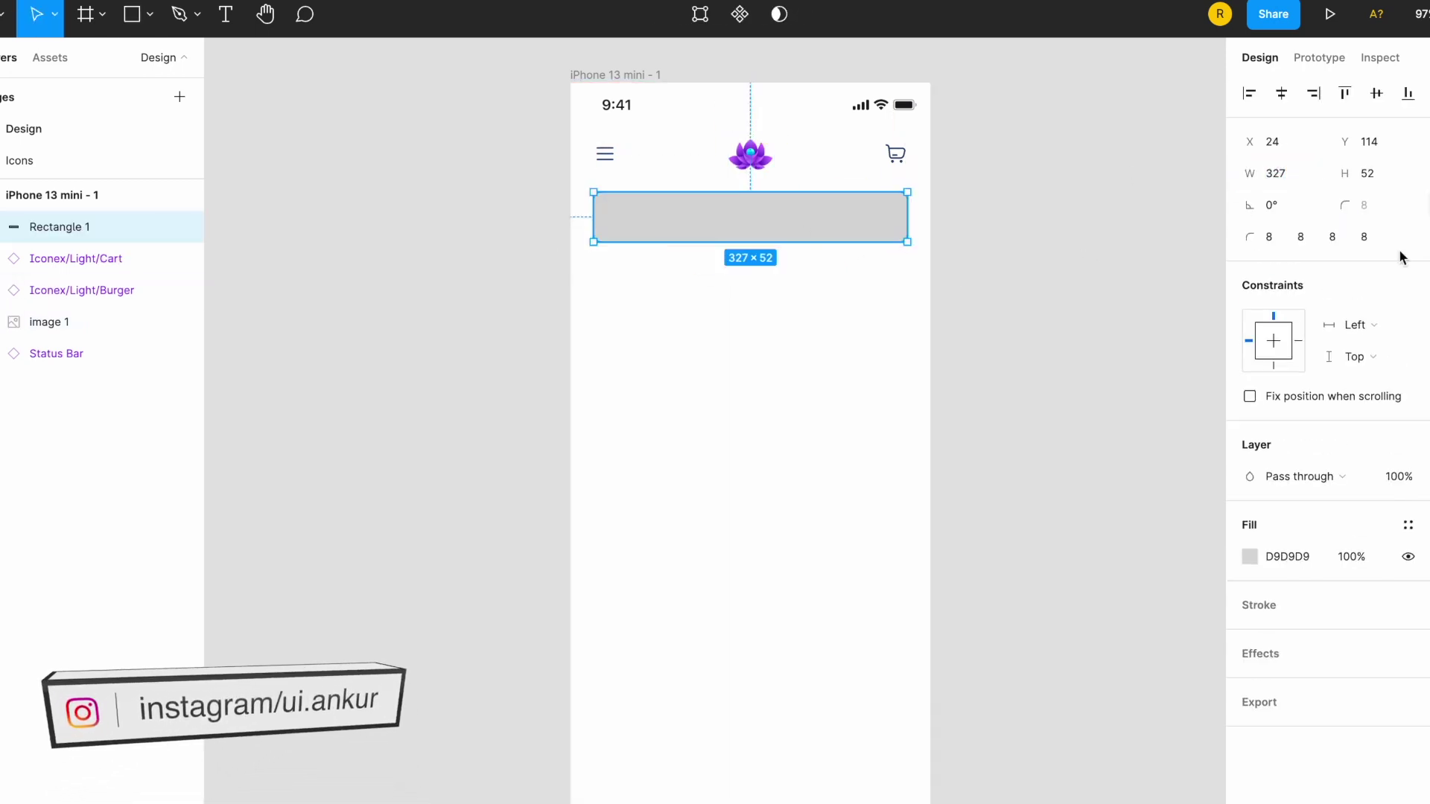
drag(1005, 285, 1089, 286)
click(1408, 525)
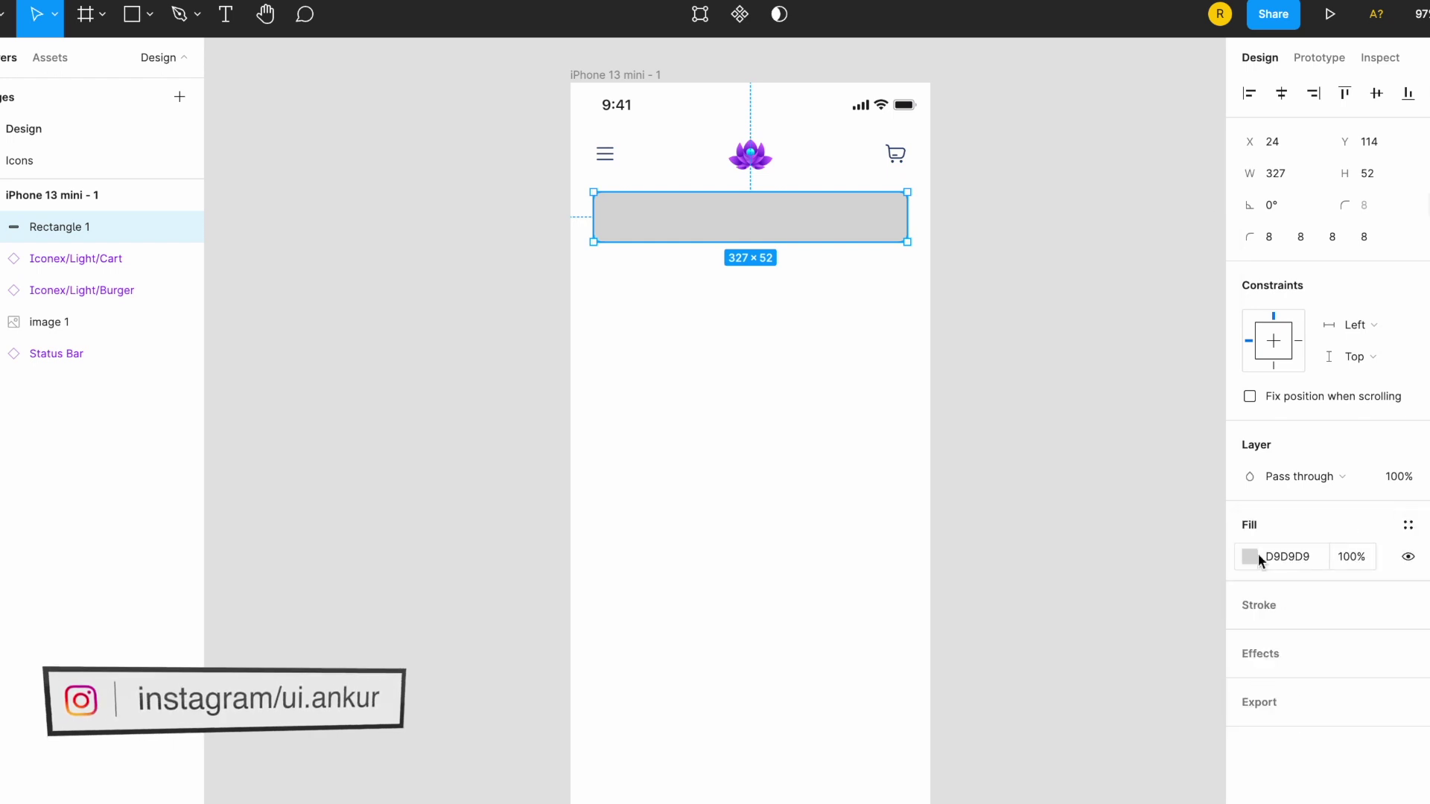
Step: Give the search box a near-white FBFBFB fill
click(1250, 557)
click(1082, 793)
click(1156, 654)
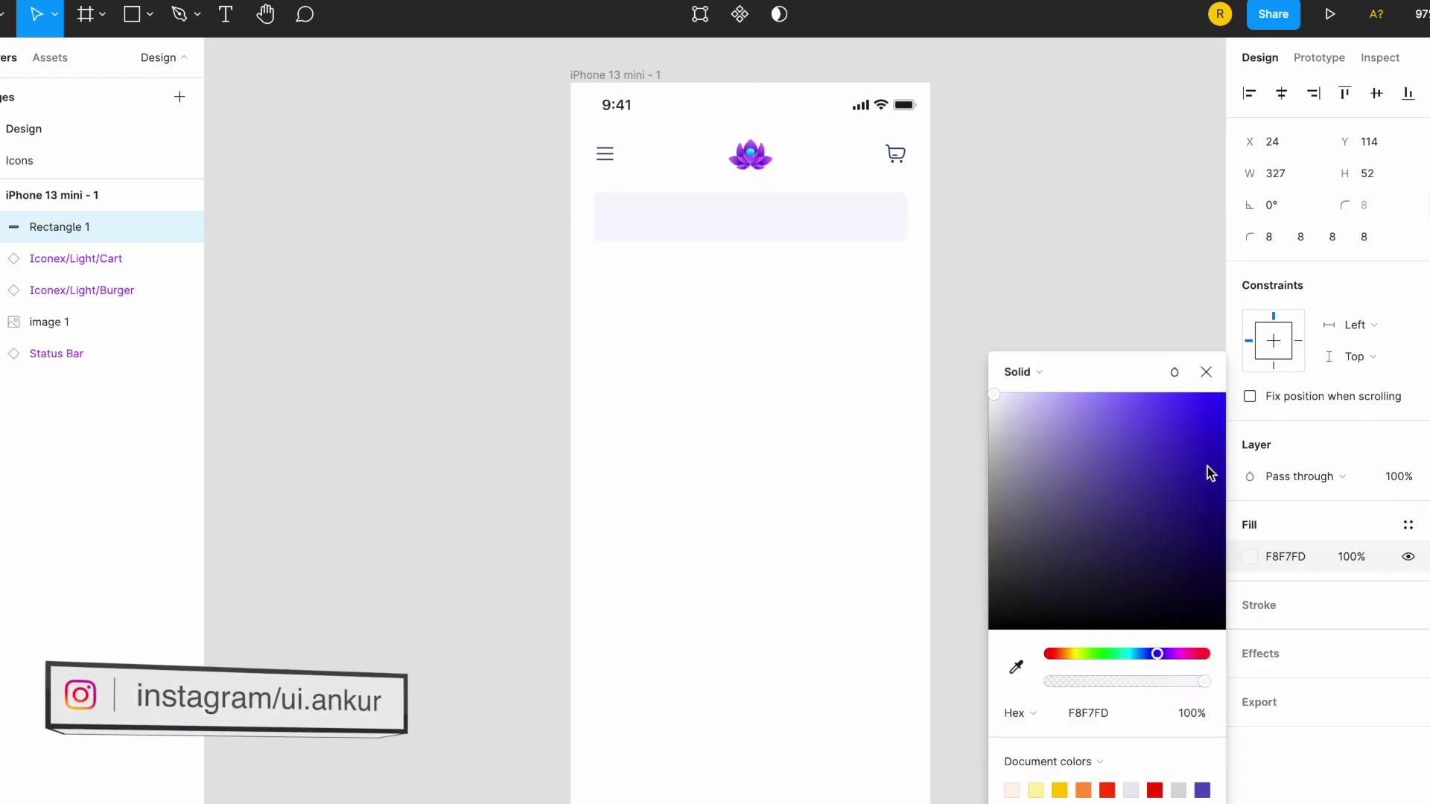
drag(1208, 466, 985, 394)
click(1332, 588)
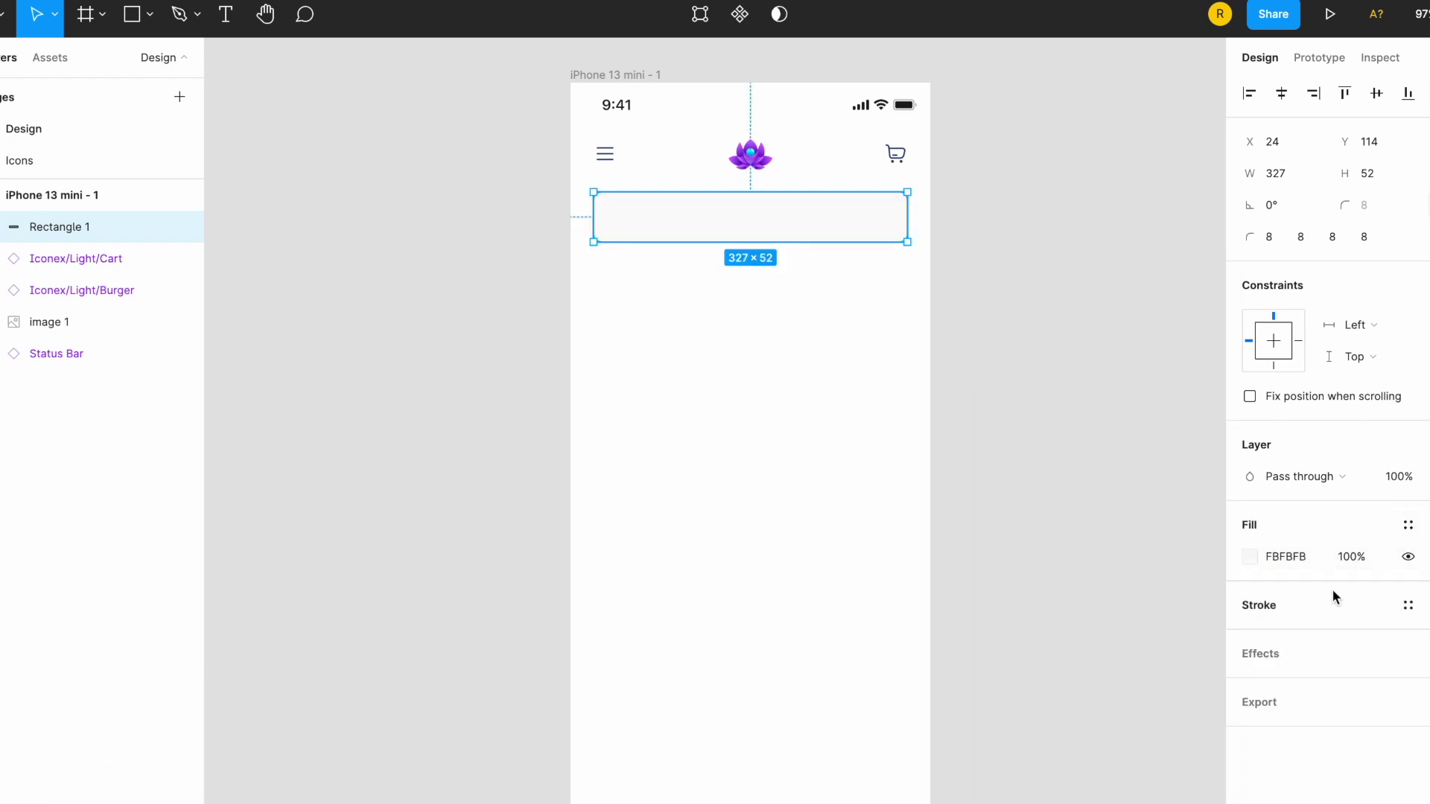
click(1016, 383)
scroll(674, 211, up, 5)
scroll(674, 211, down, 3)
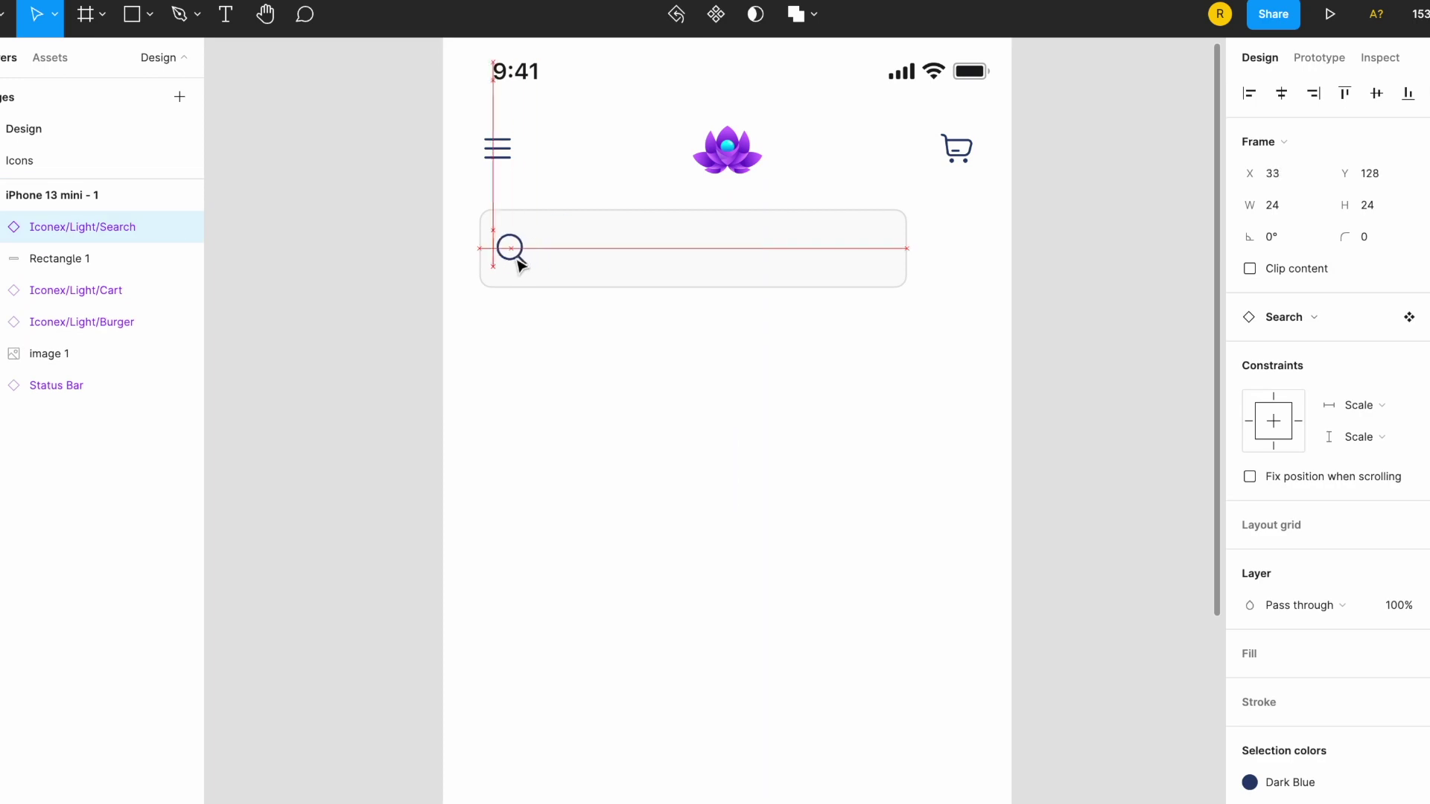
Step: Add 'Search Flower' placeholder text at 14pt inside the search box
click(740, 389)
key(t)
click(584, 258)
text(Search Flow)
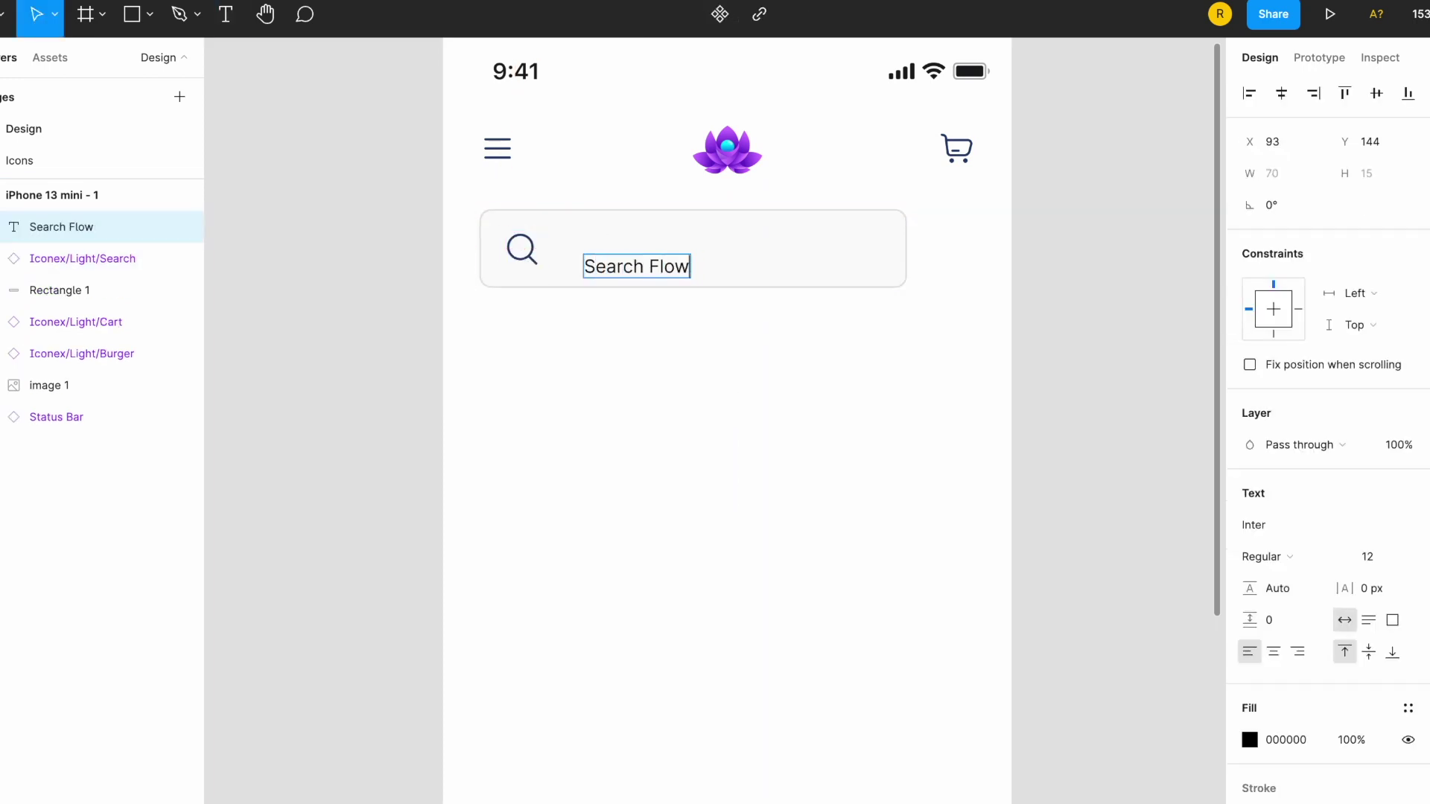
click(543, 250)
scroll(575, 249, down, 3)
click(1374, 556)
text(14)
Step: Center the placeholder vertically and make the text and search icon grey
shift+click(59, 290)
click(1377, 92)
key(Return)
click(728, 633)
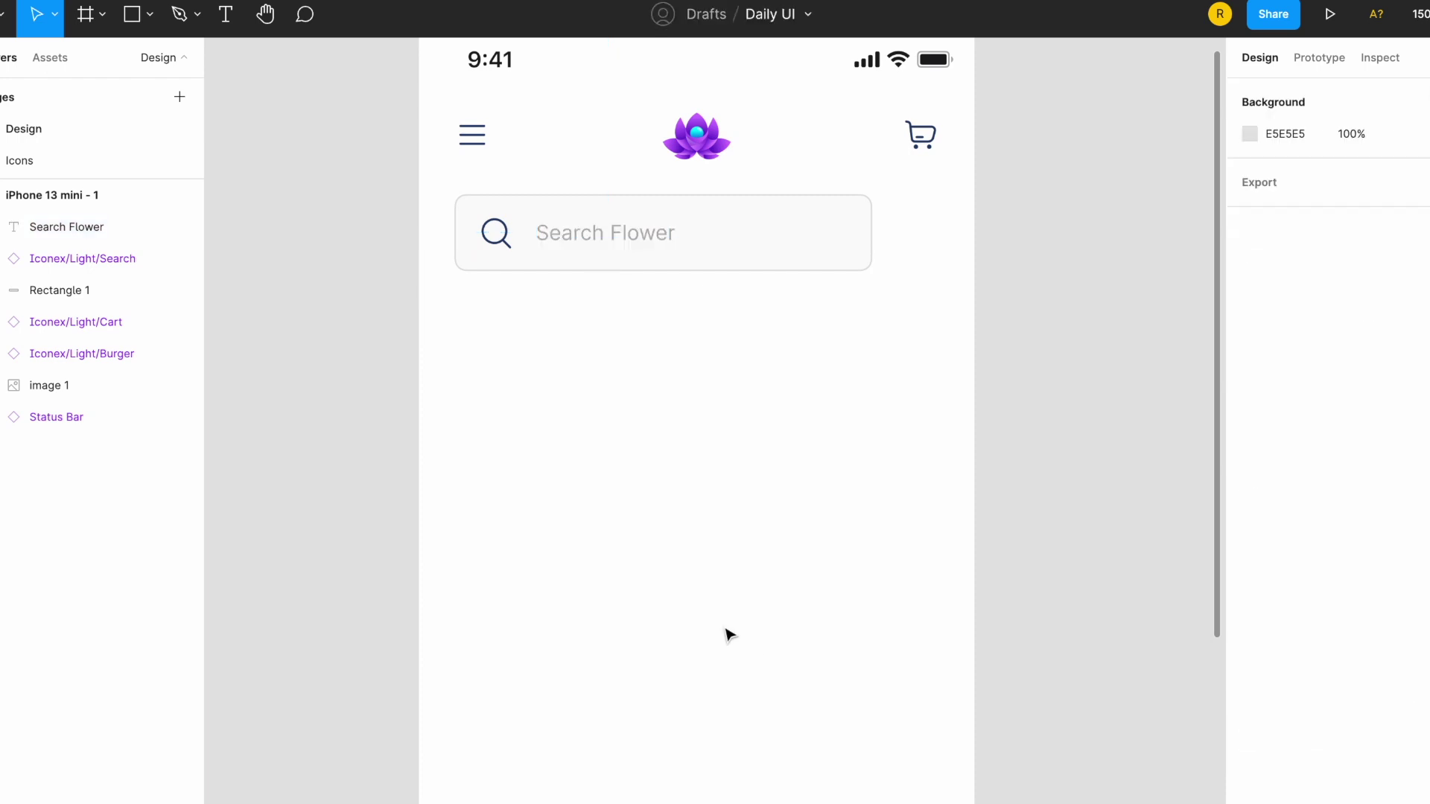
click(496, 232)
click(1299, 762)
text(8b8b8b)
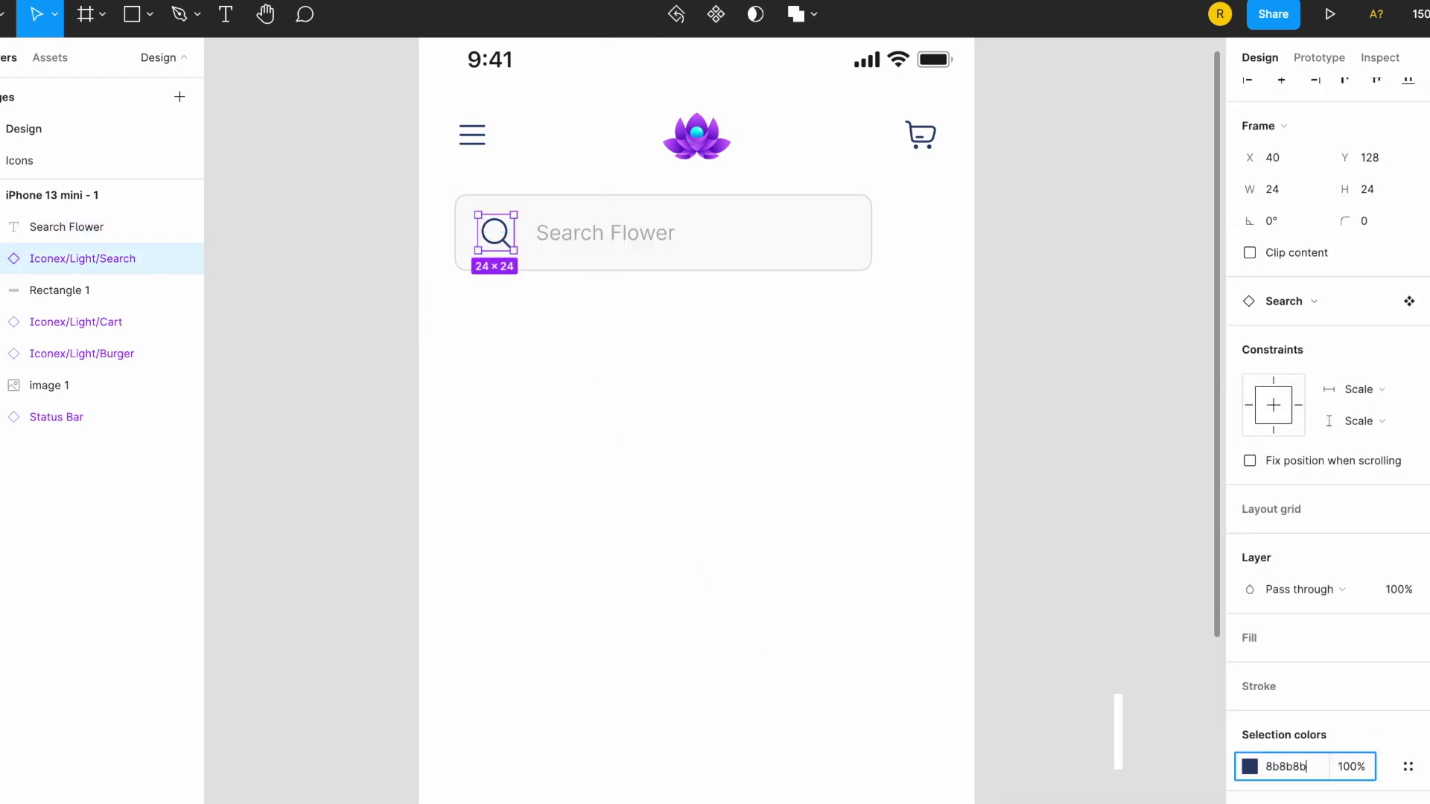
key(Return)
Step: Set the search box height to 48
click(613, 243)
key(Escape)
click(814, 252)
click(1387, 173)
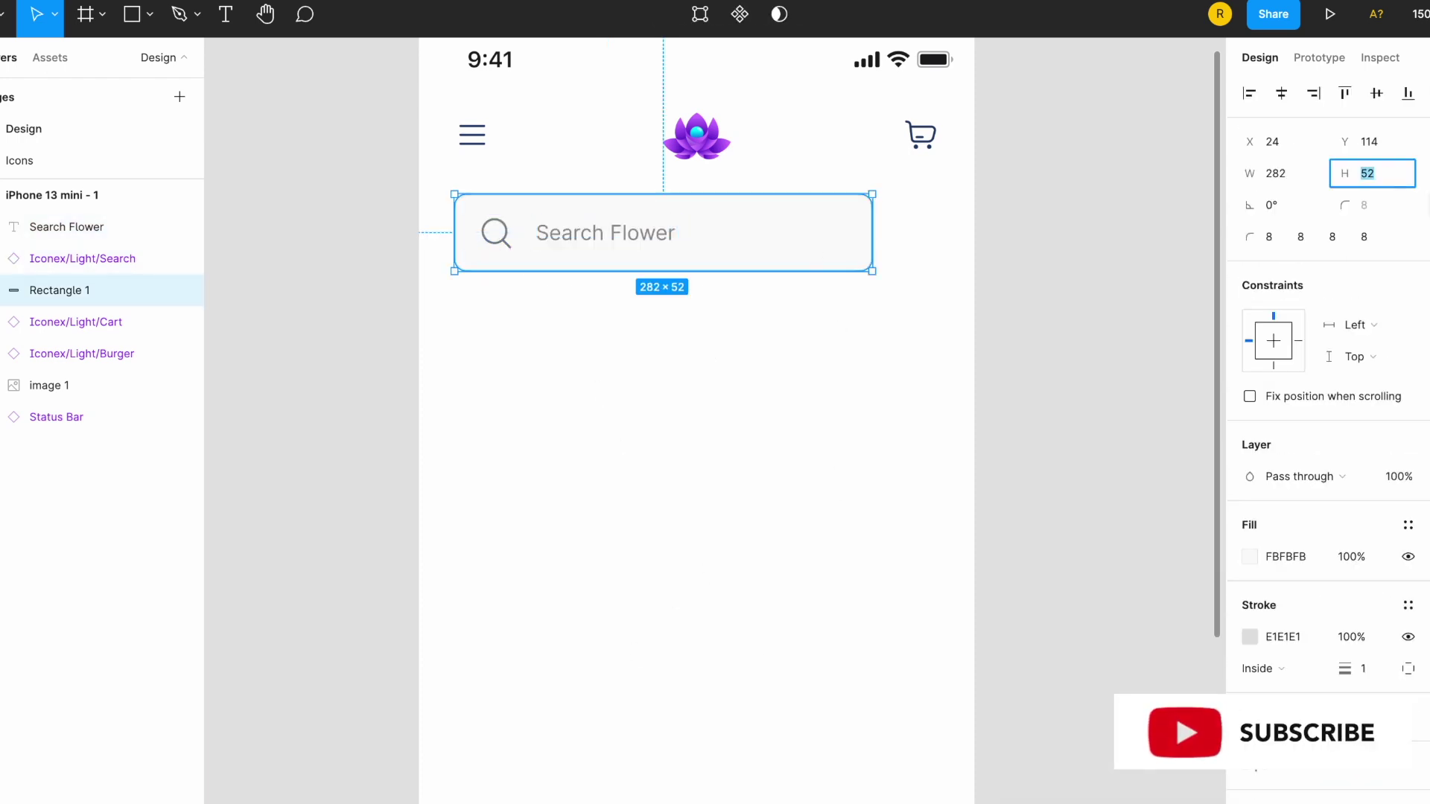
text(48)
key(Return)
Step: Duplicate the search box into a 48×48 square to its right
drag(749, 234, 879, 227)
click(864, 230)
click(916, 230)
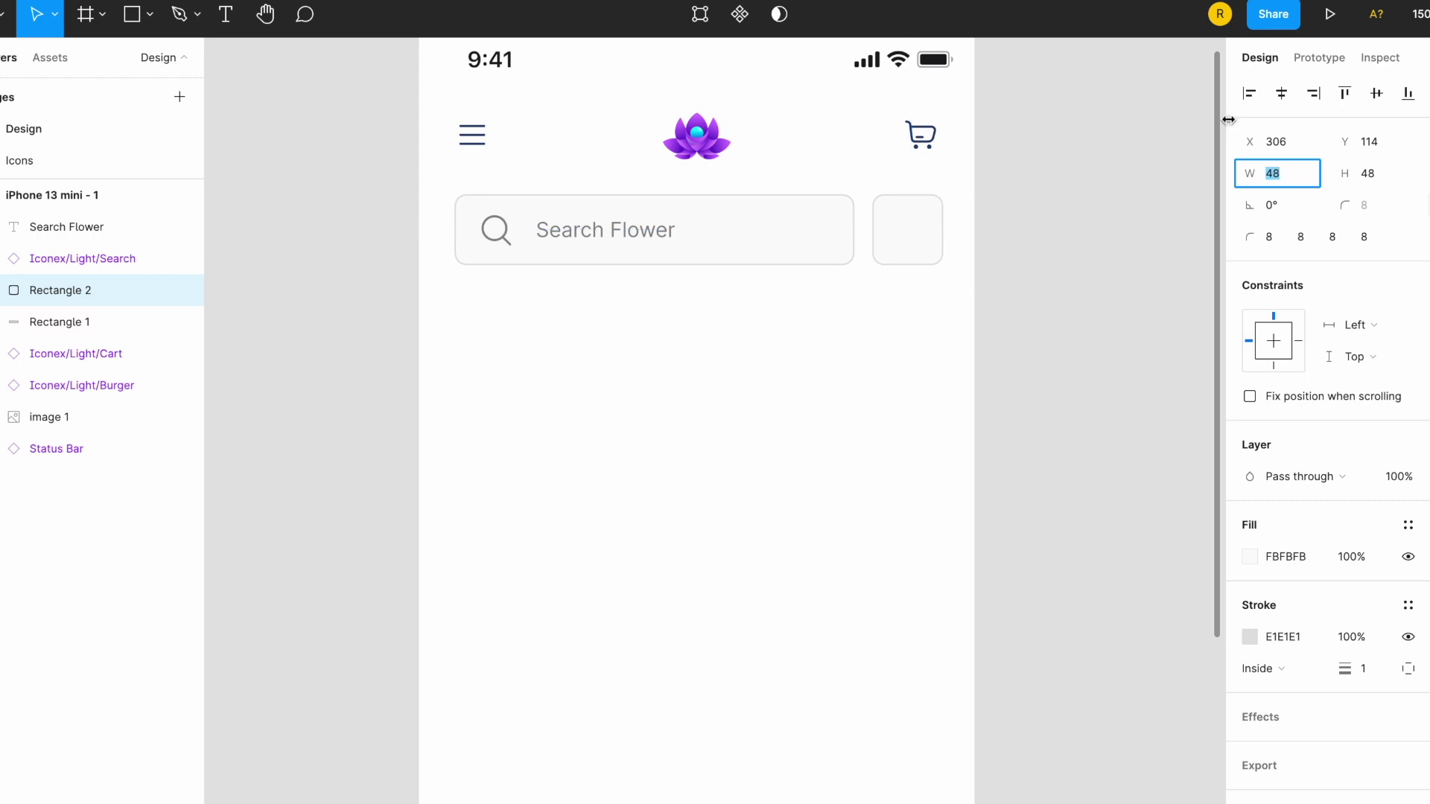
Step: Align the menu icon to the search box's left and the cart icon to the square's right
drag(482, 326, 757, 225)
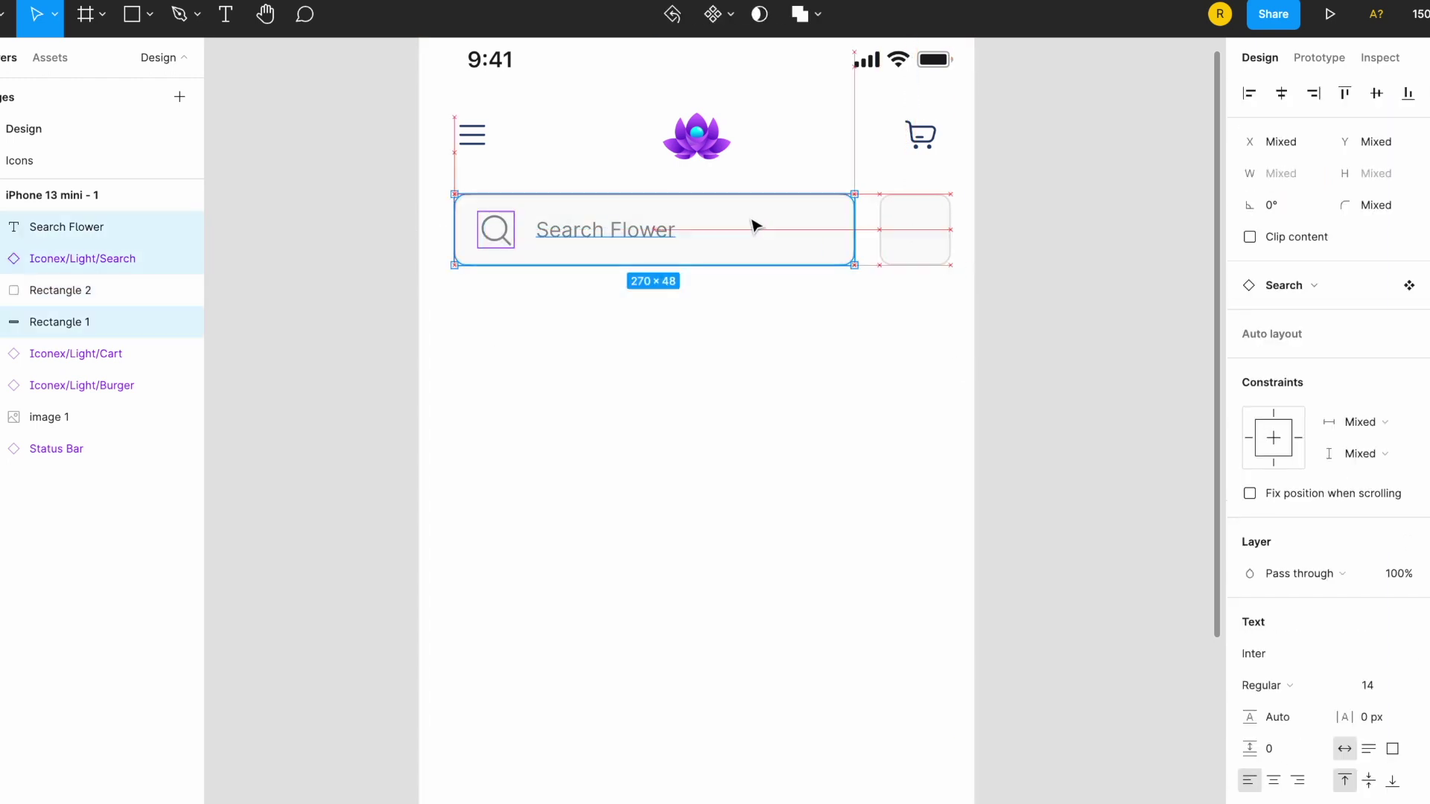
click(472, 134)
shift+click(454, 239)
key(alt+a)
click(921, 134)
shift+click(932, 236)
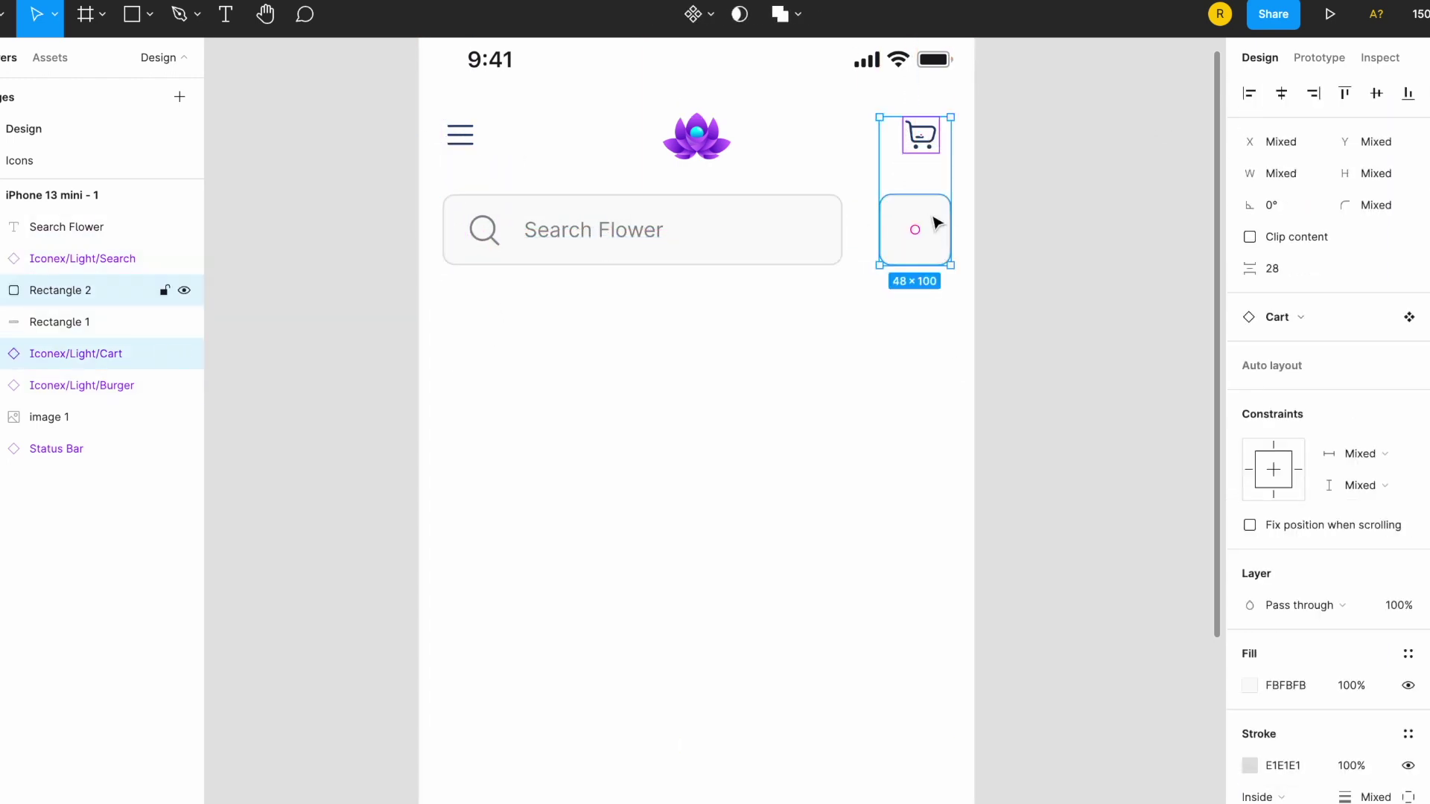
key(alt+d)
Step: Remove the square's outline and fill it with deep purple 5952B5
click(836, 240)
click(1079, 329)
click(915, 230)
click(1408, 604)
click(1250, 556)
text(A15CE9)
key(Return)
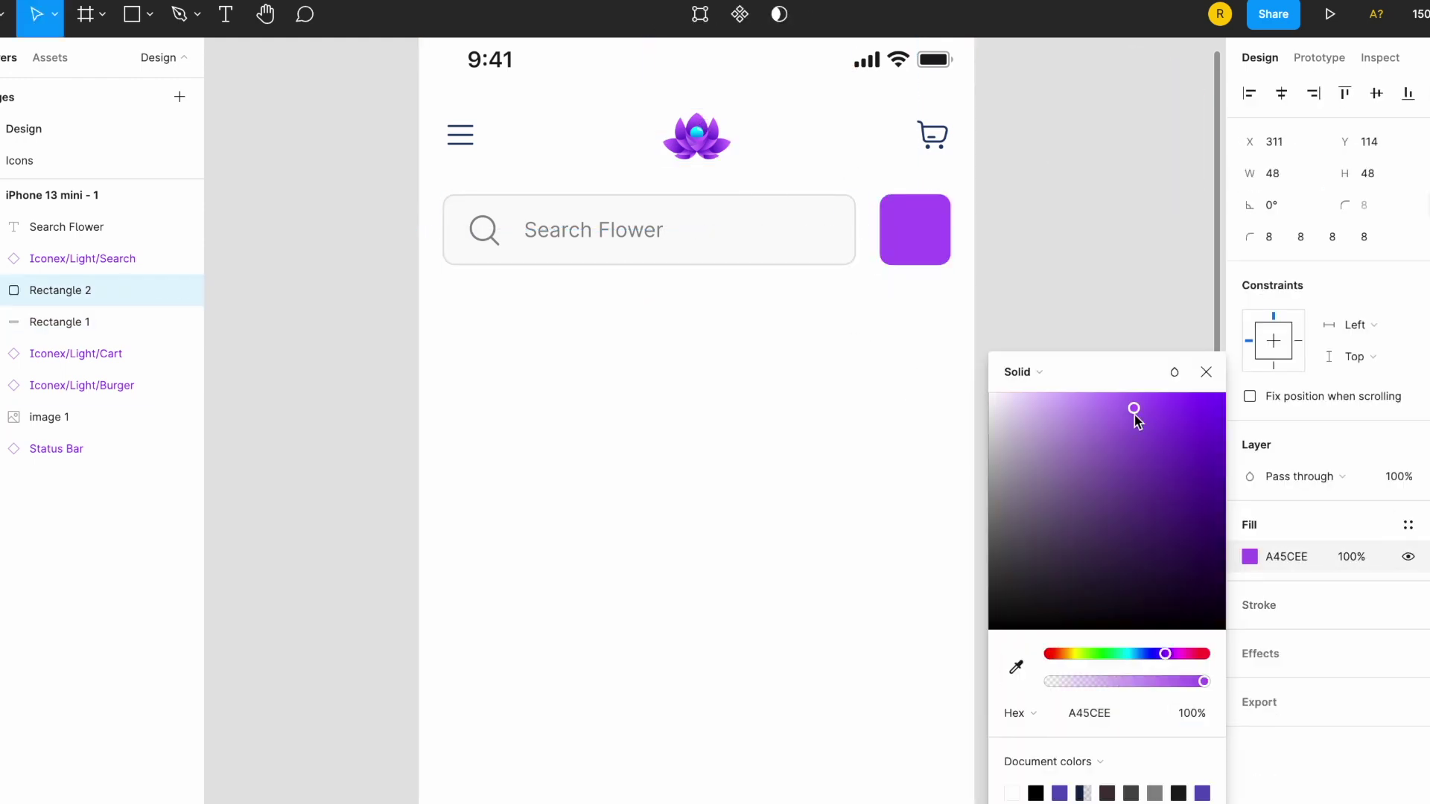
key(i)
click(1203, 794)
key(Escape)
click(657, 297)
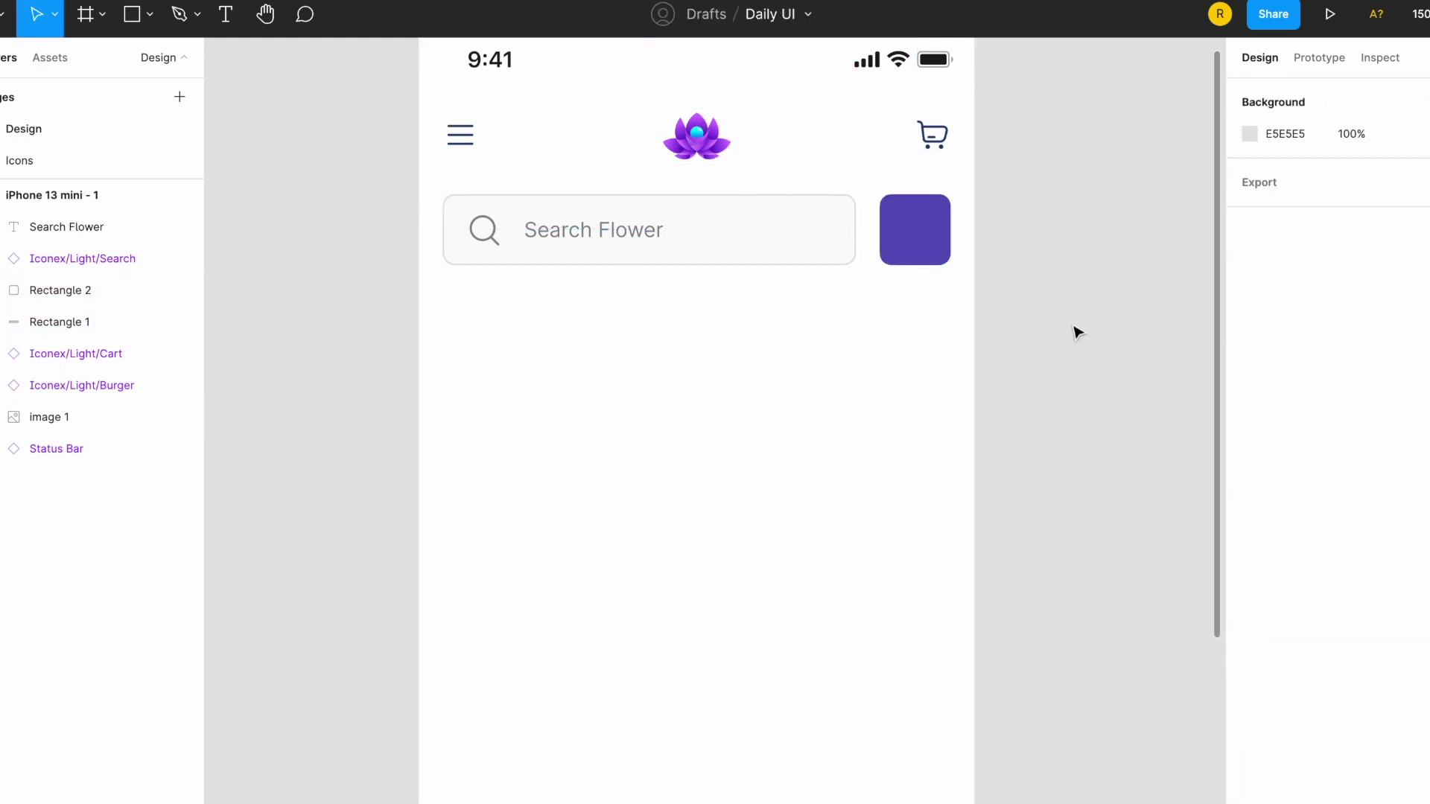
Step: Paste the filter icon from the Icons page onto the purple square and make it white
click(19, 161)
click(1050, 545)
key(ctrl+c)
click(23, 128)
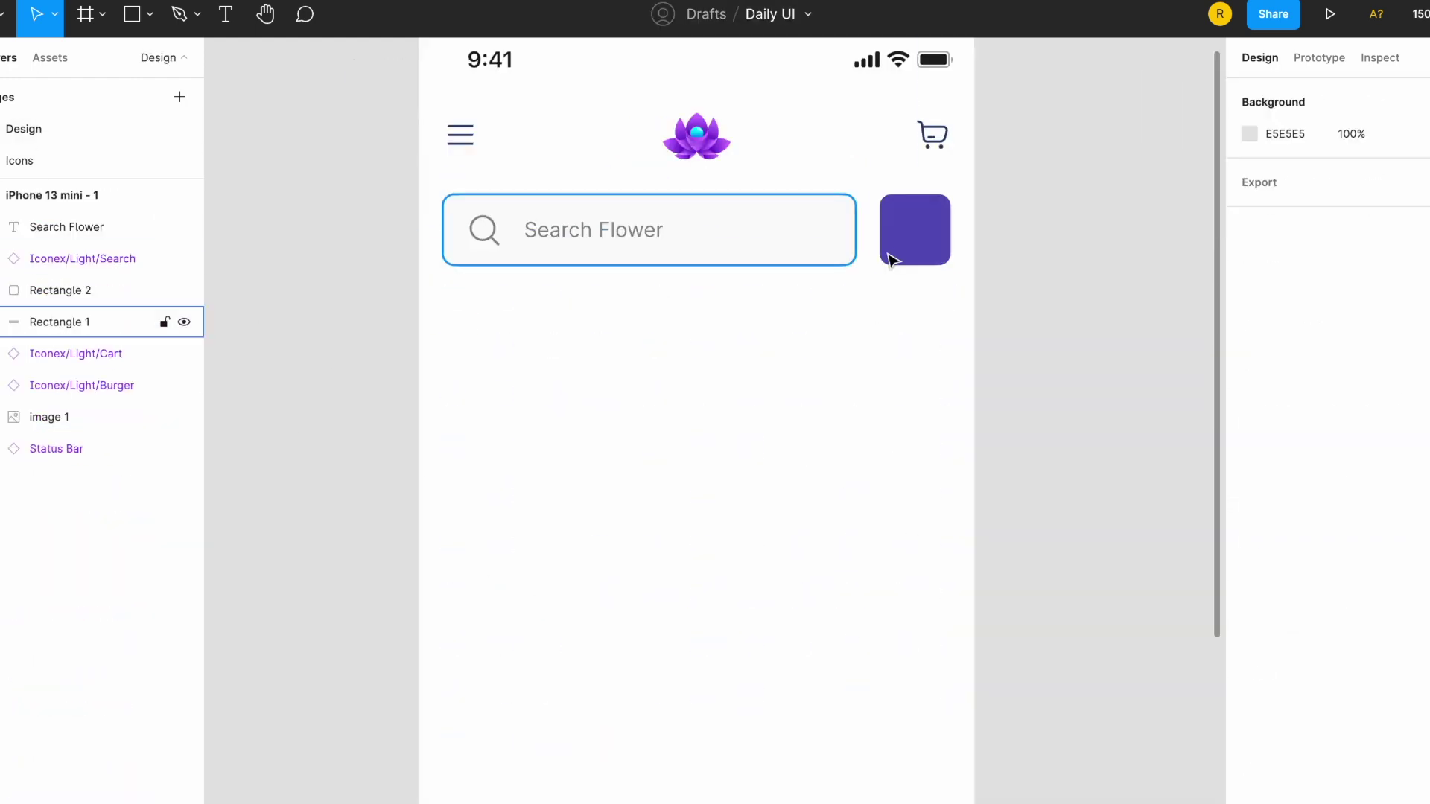
key(ctrl+v)
click(1391, 775)
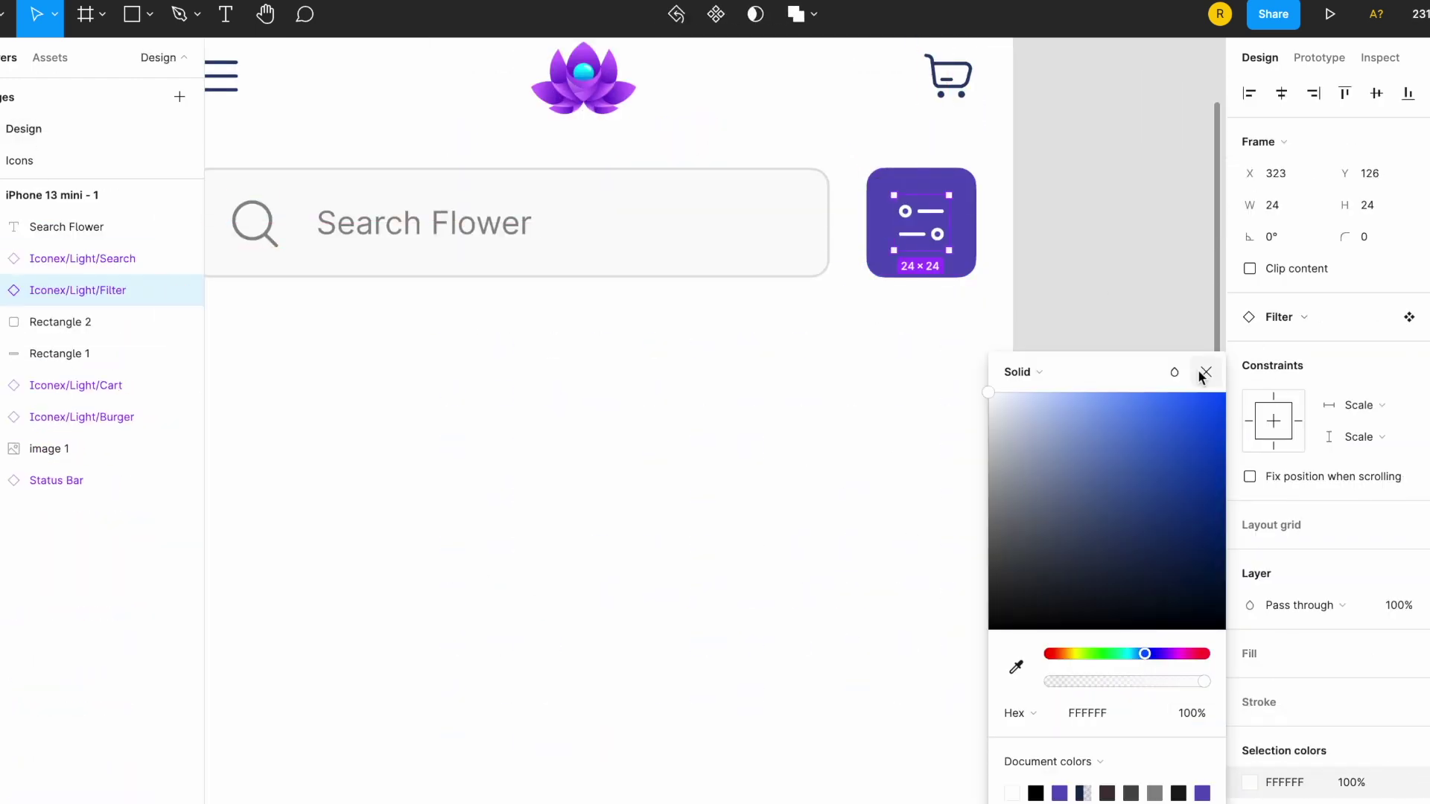
click(1131, 396)
key(shift+1)
Step: Group the search bar pieces and the filter button pieces separately
drag(556, 348, 785, 297)
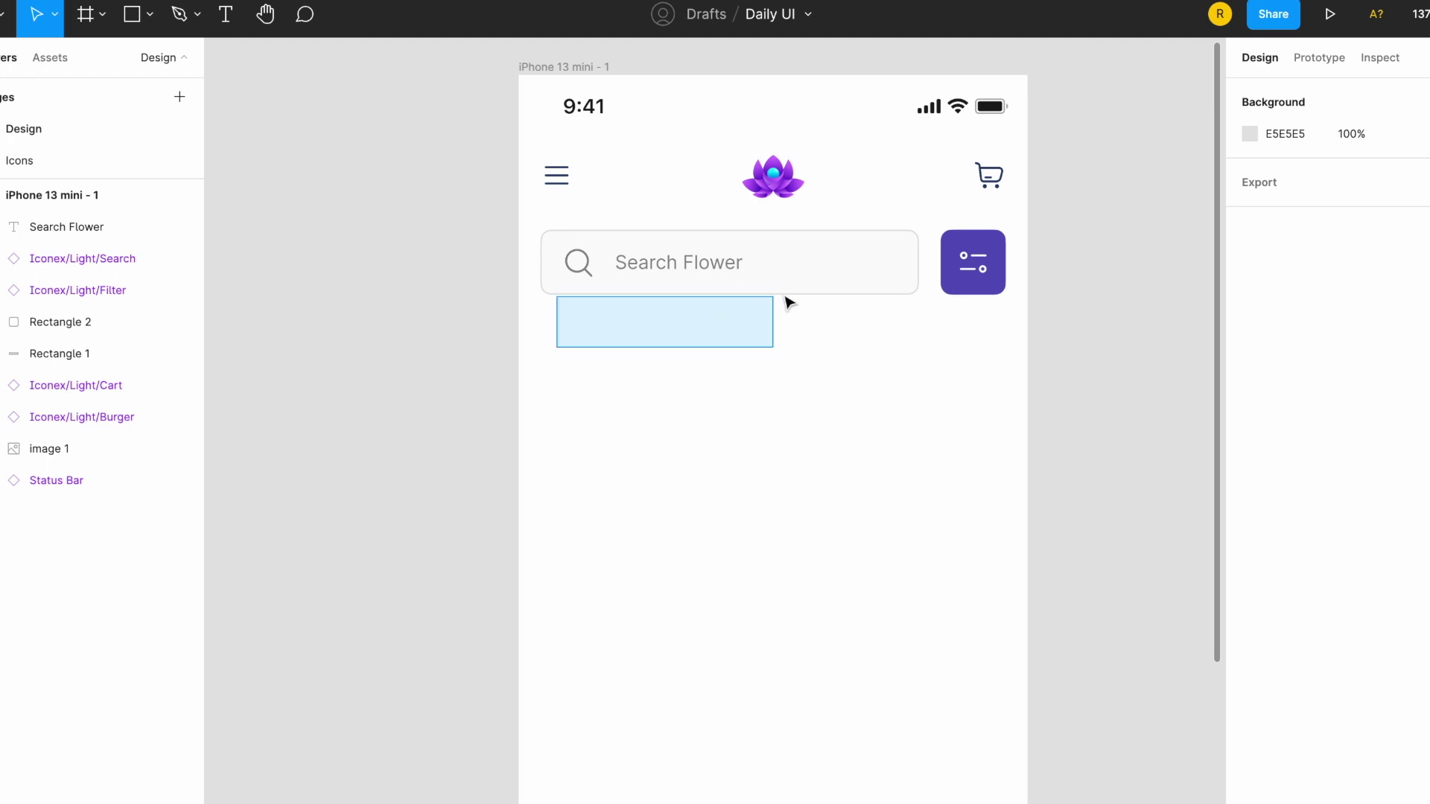
key(ctrl+g)
drag(927, 349, 969, 302)
key(ctrl+g)
Step: Add an 'All' category label below the search bar in Medium weight
click(544, 348)
text(All)
key(Escape)
click(1264, 556)
click(1274, 585)
text(Popular)
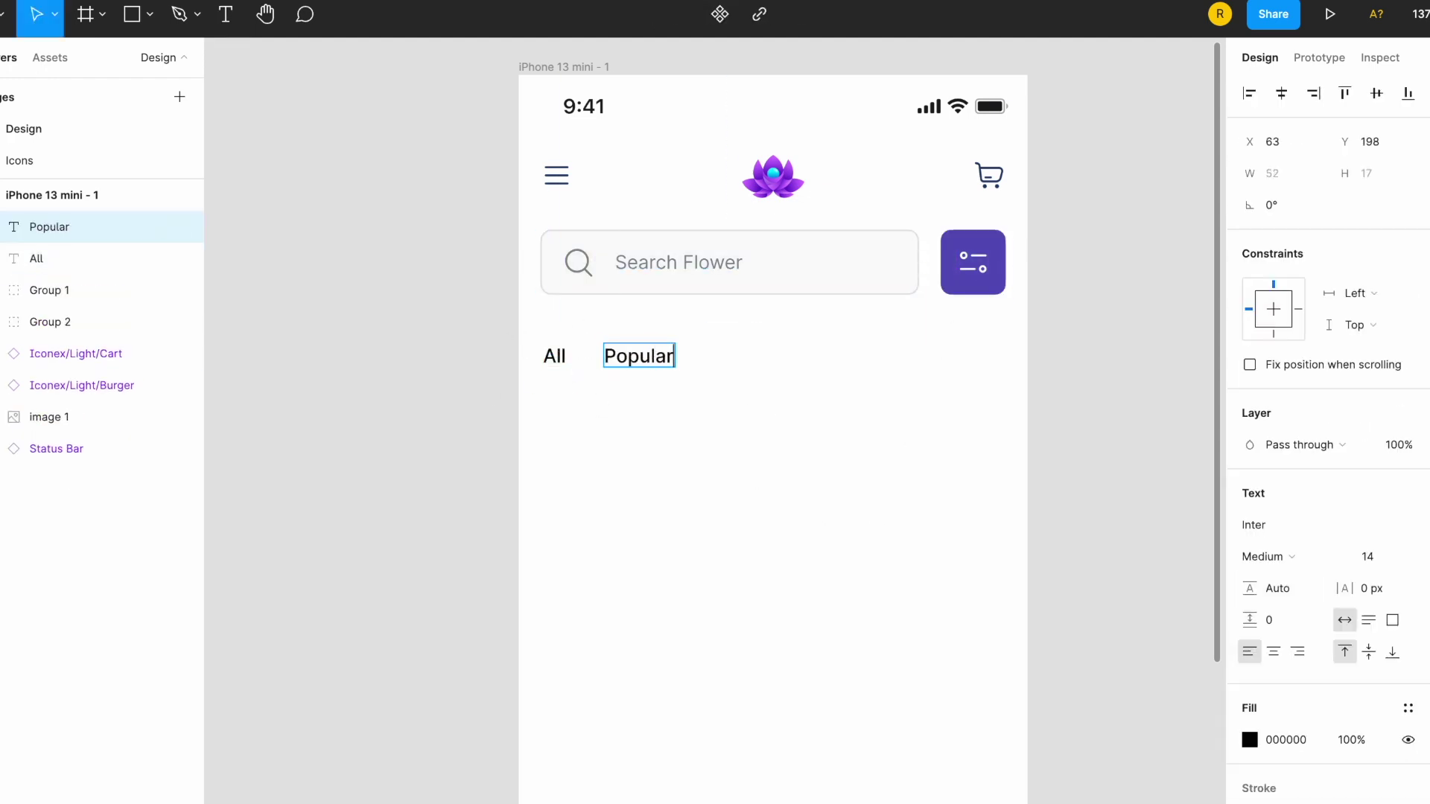
Step: Add the Recommended, Indoor and Outdoor category labels across the row
text(d)
key(Escape)
drag(755, 365, 907, 365)
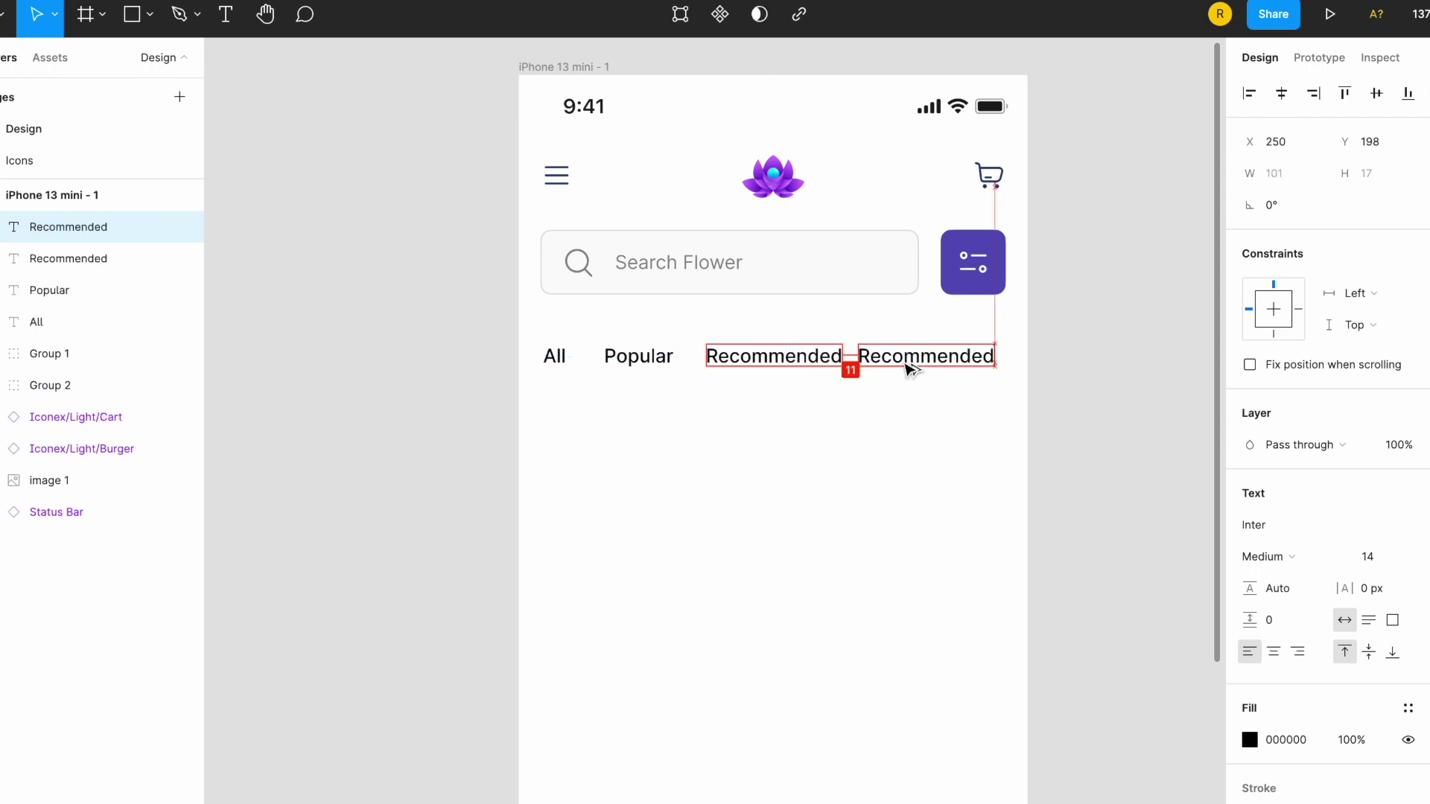
key(t)
click(979, 356)
text(O)
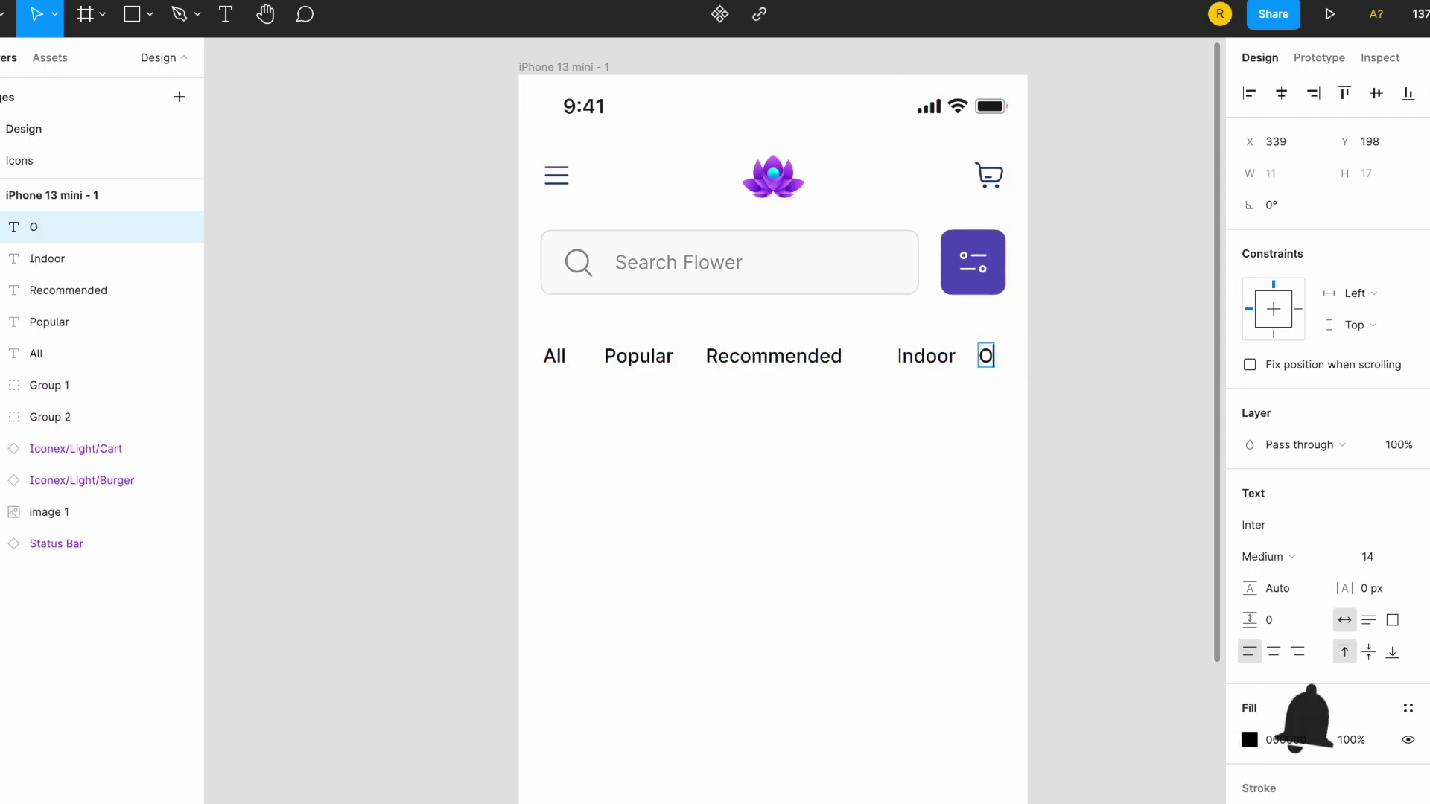
Step: Space the five category labels evenly
shift+click(922, 357)
shift+click(775, 356)
shift+click(552, 354)
click(1419, 93)
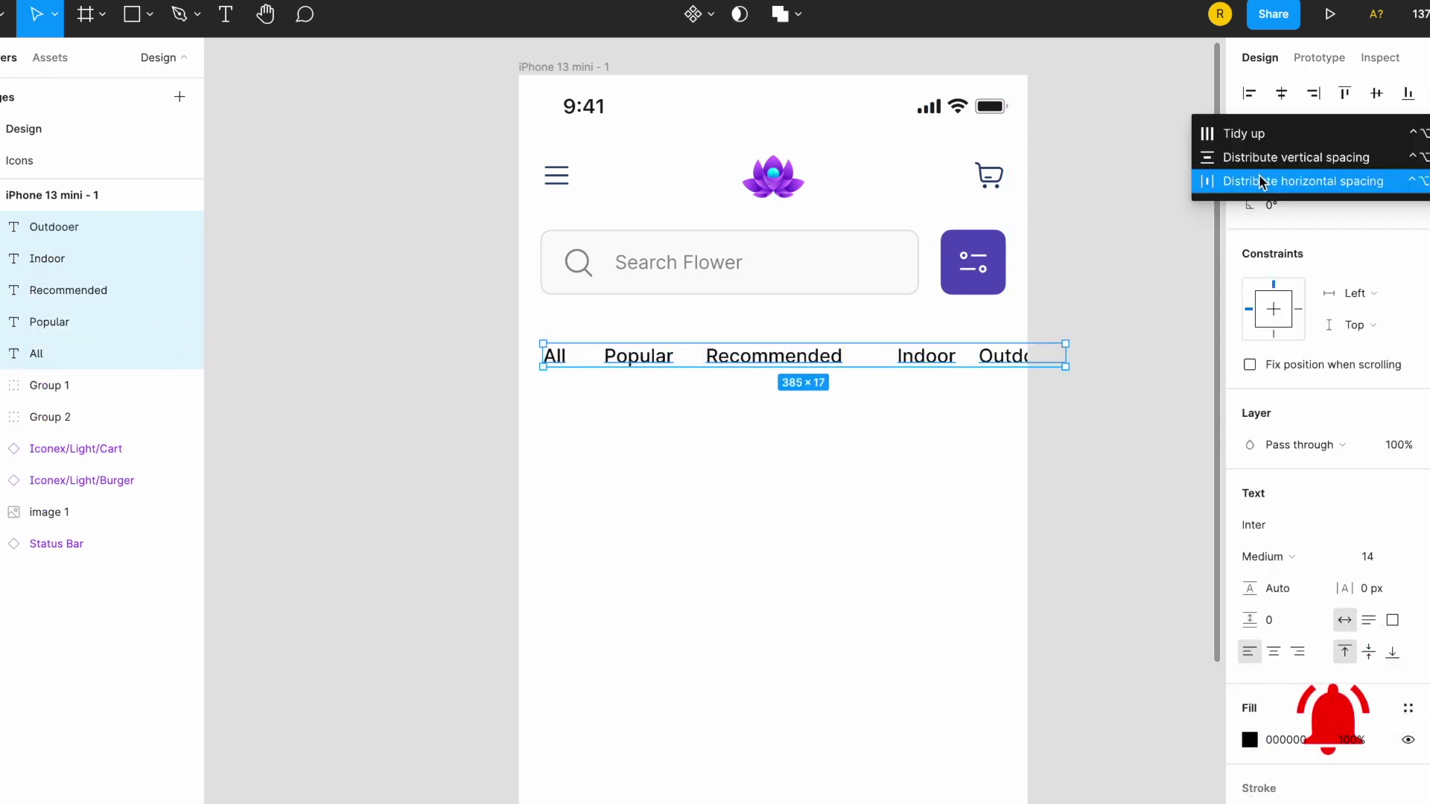
click(1281, 181)
click(909, 421)
Step: Make the Popular label bold and purple
click(636, 356)
click(1270, 558)
click(1276, 594)
click(1250, 737)
click(1015, 779)
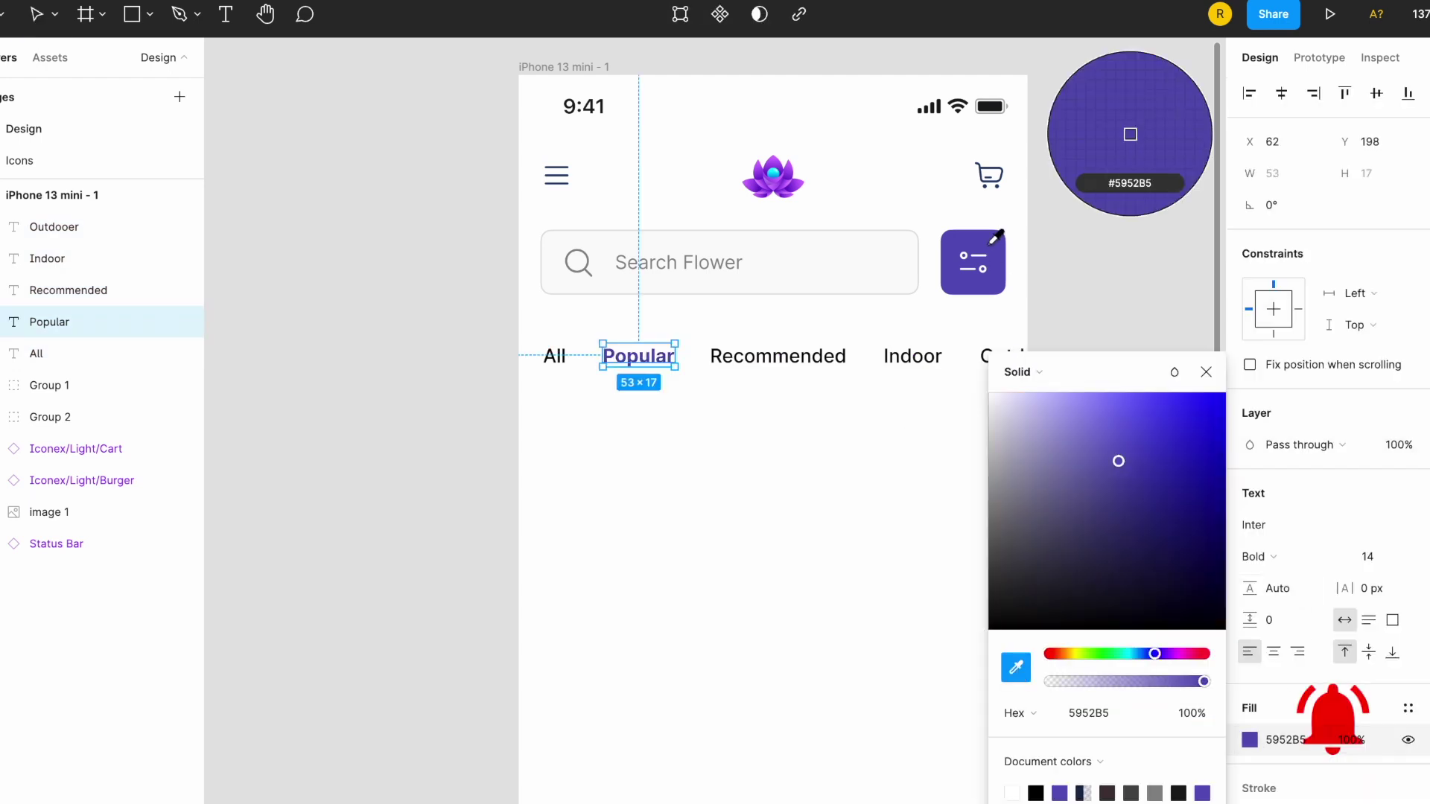
click(1121, 390)
Step: Set the Recommended, Indoor and Outdoor labels to Regular weight
drag(1121, 389, 744, 327)
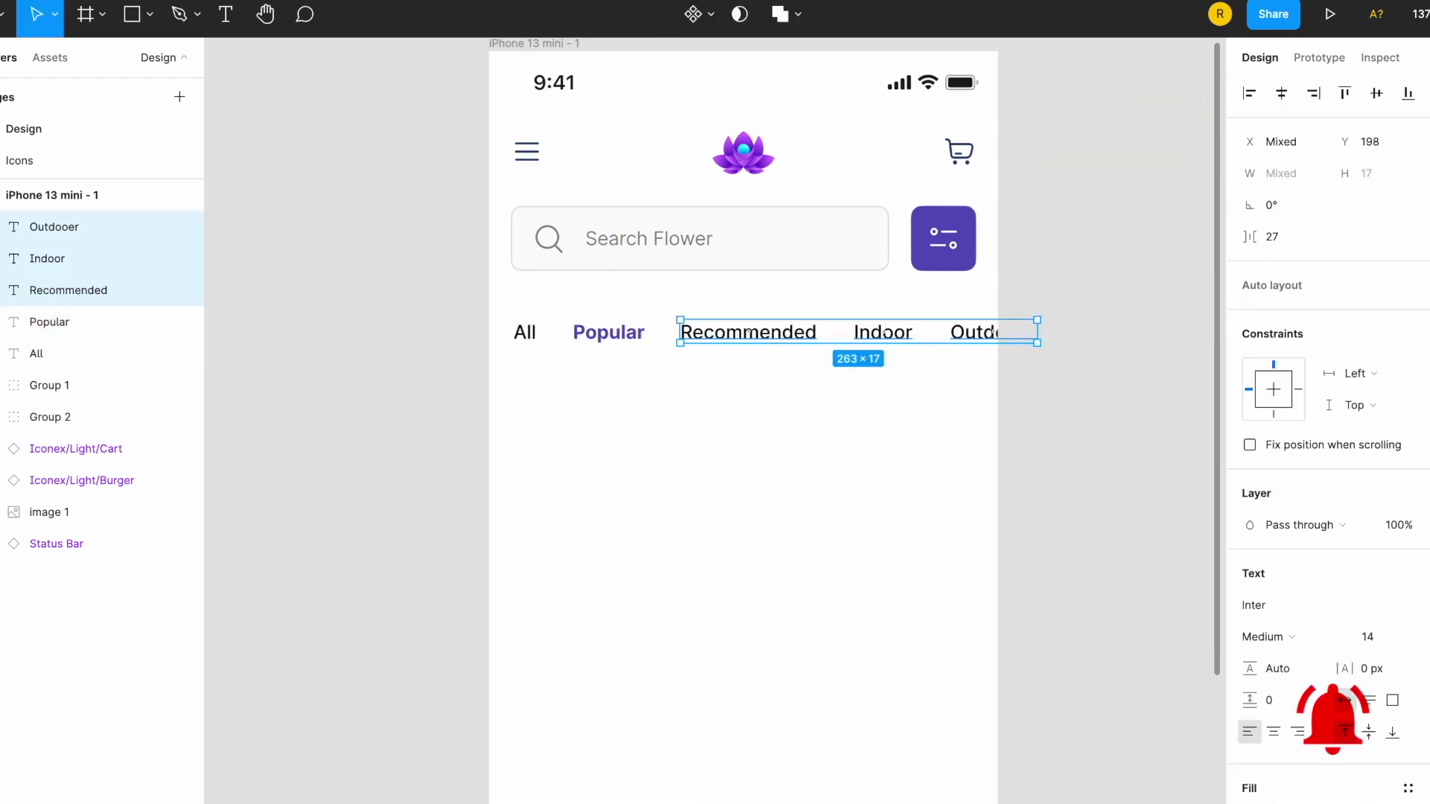
click(1266, 637)
click(1300, 611)
click(747, 333)
click(608, 332)
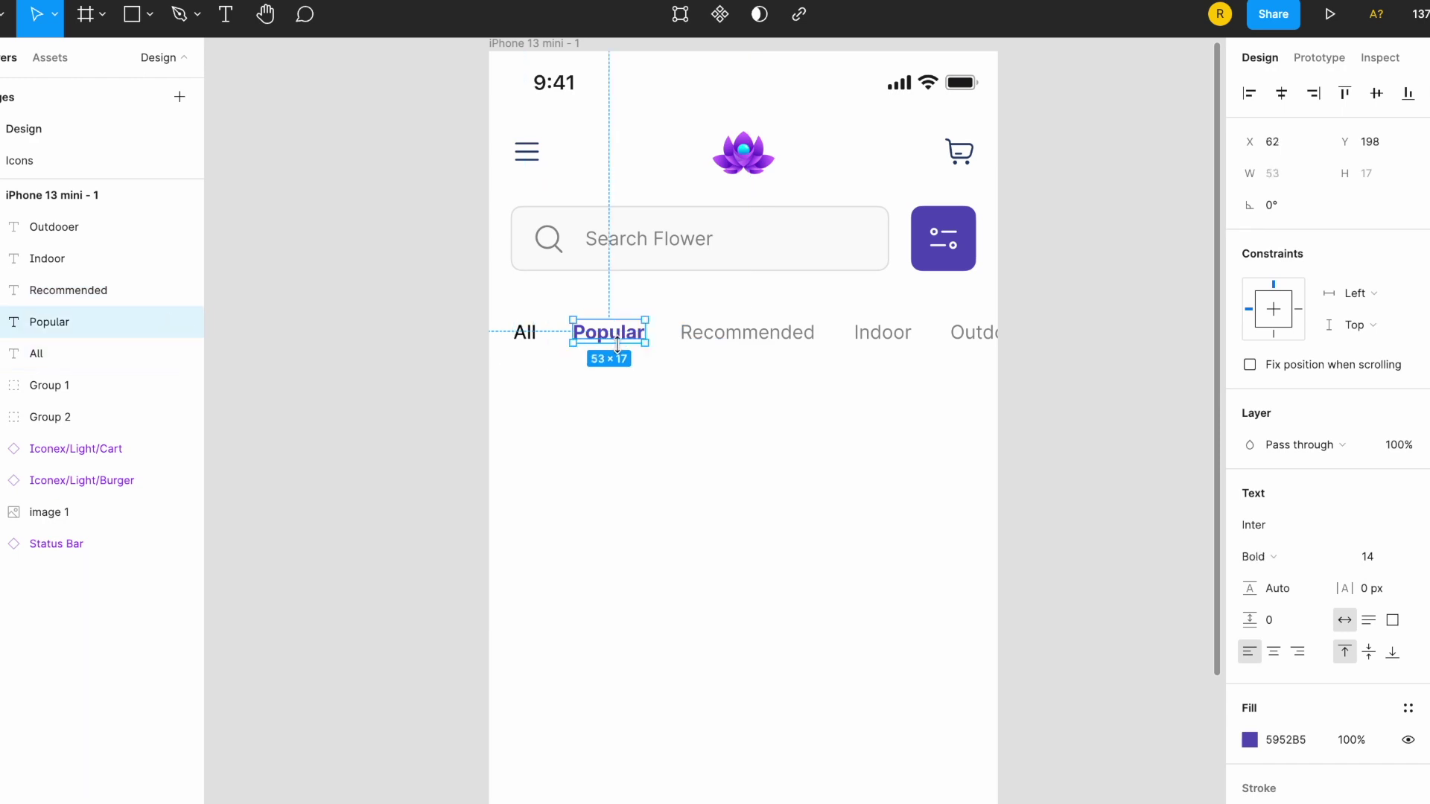
click(972, 538)
Step: Group the five category tabs and draw a card rectangle beneath them
drag(477, 316, 1095, 332)
key(ctrl+g)
click(569, 365)
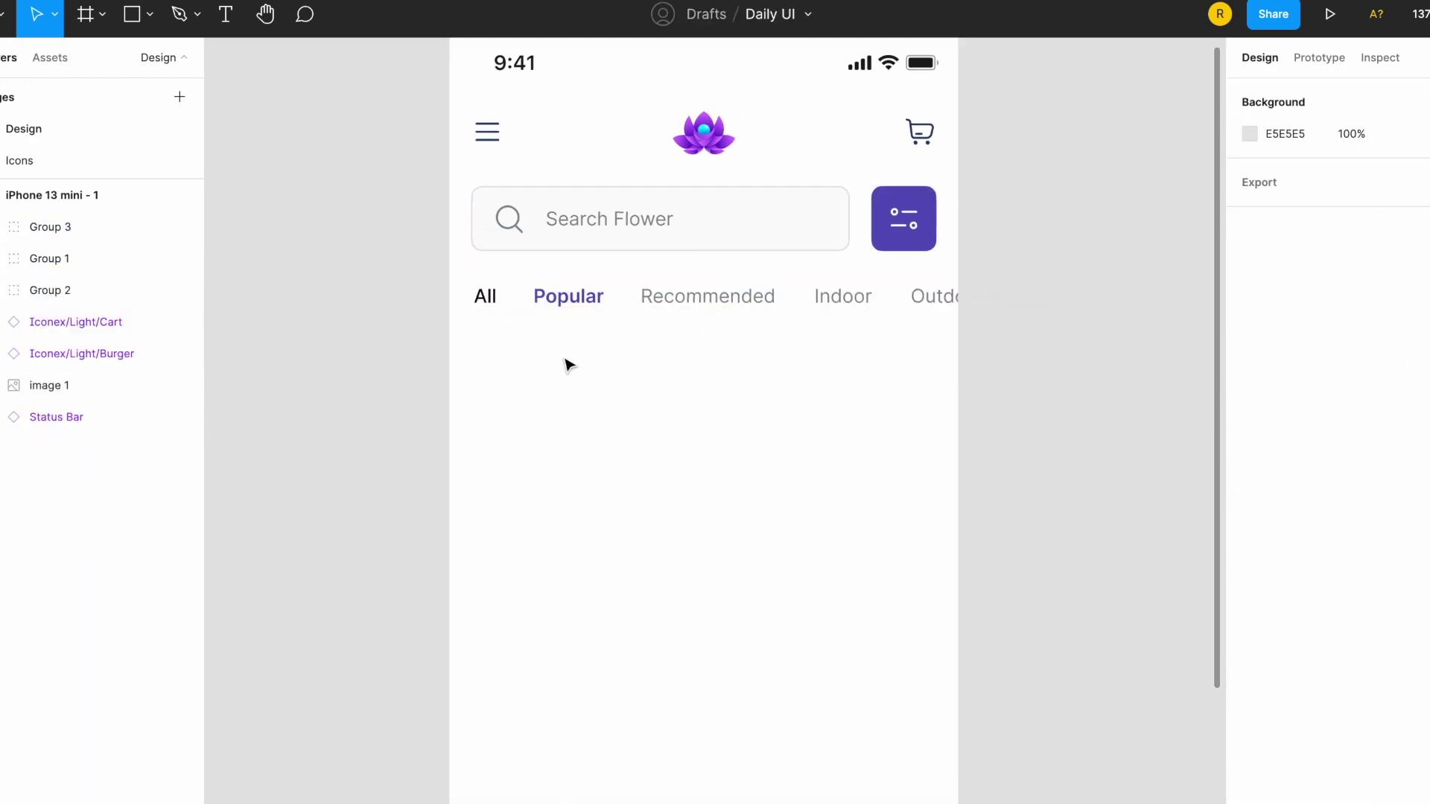
drag(484, 359, 678, 655)
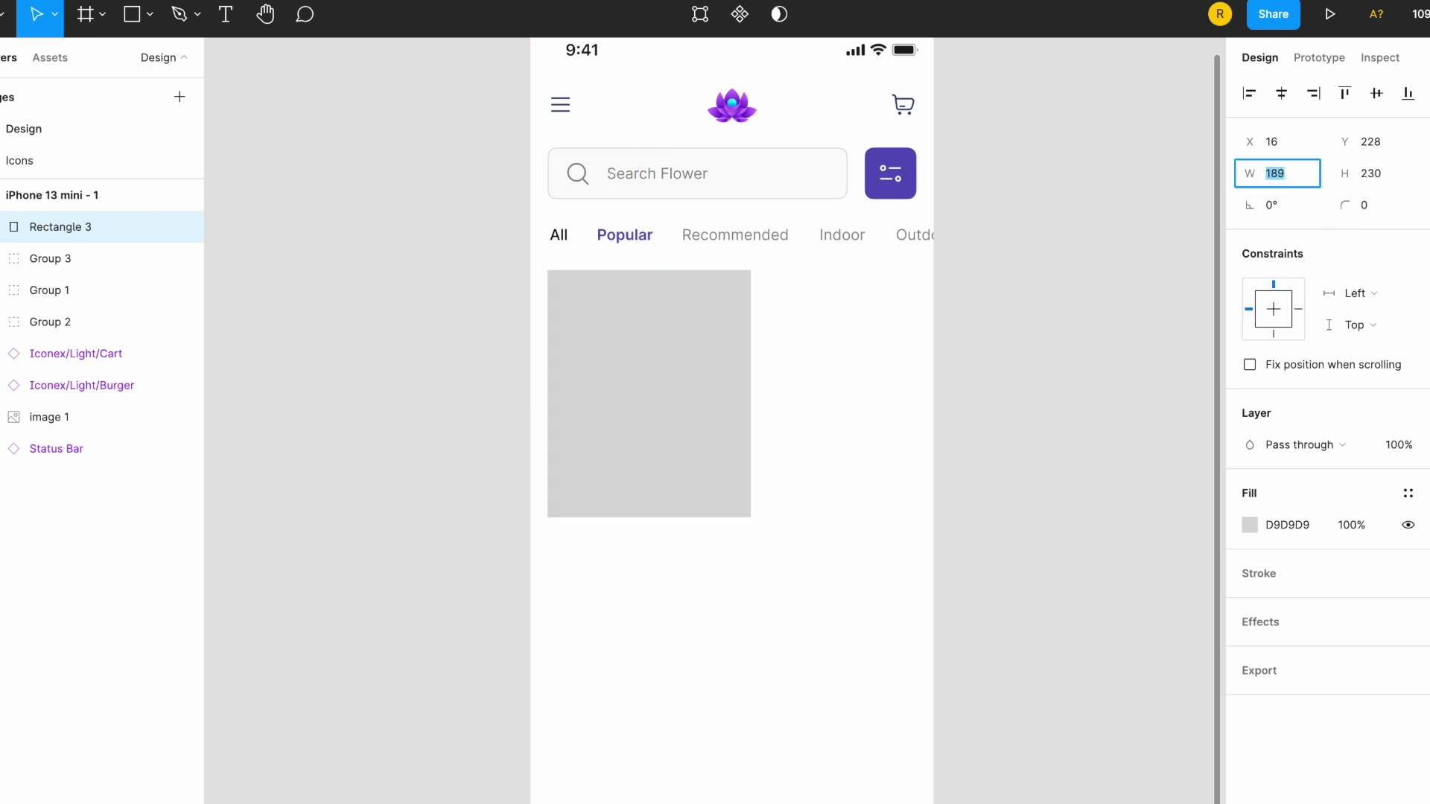
Step: Give the card corner radius 12, height 266, a white FFFFFF fill and a drop shadow
text(1012)
click(1424, 204)
drag(1010, 285, 1075, 285)
click(1204, 241)
drag(649, 517, 649, 555)
click(1249, 556)
drag(1098, 498, 994, 388)
click(1308, 667)
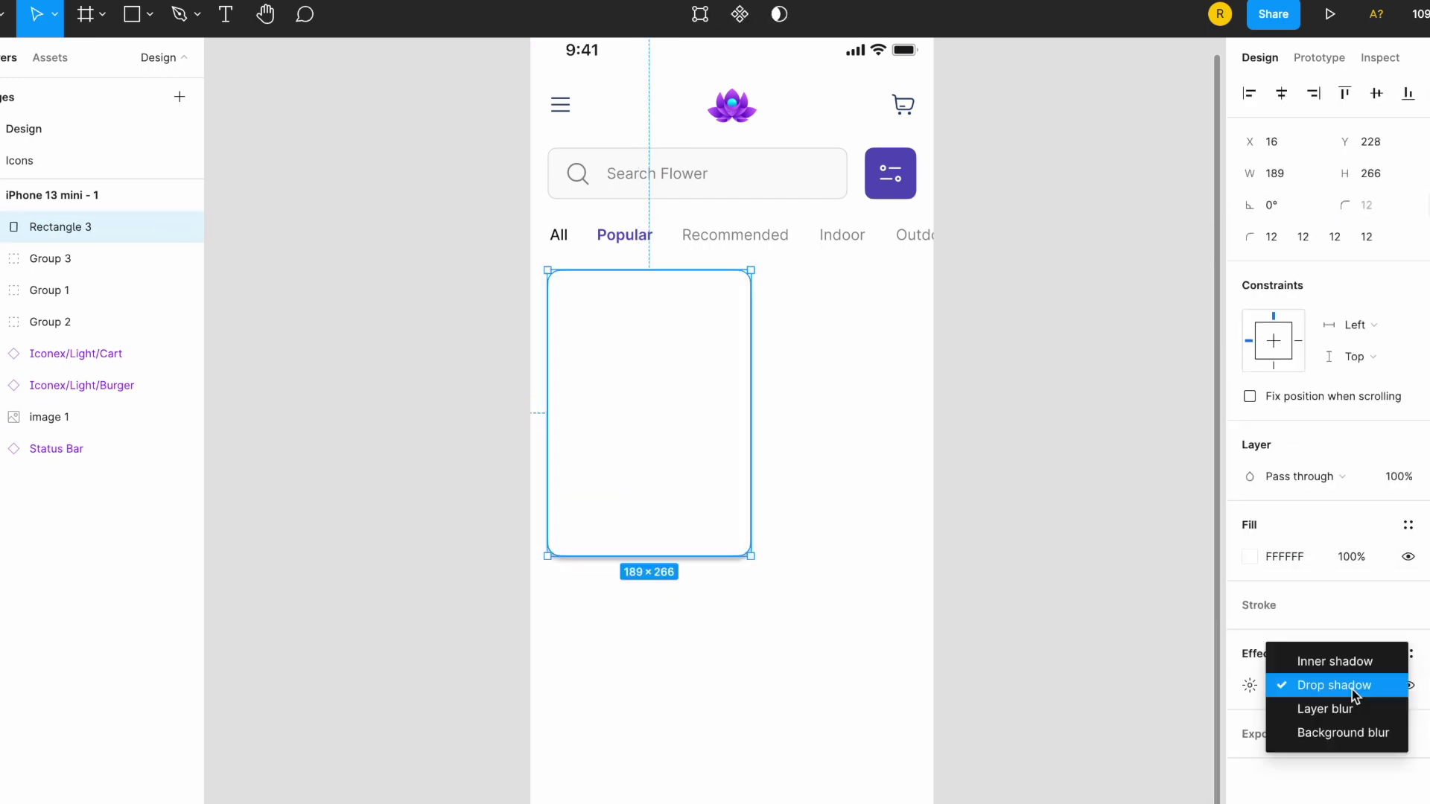
click(1352, 690)
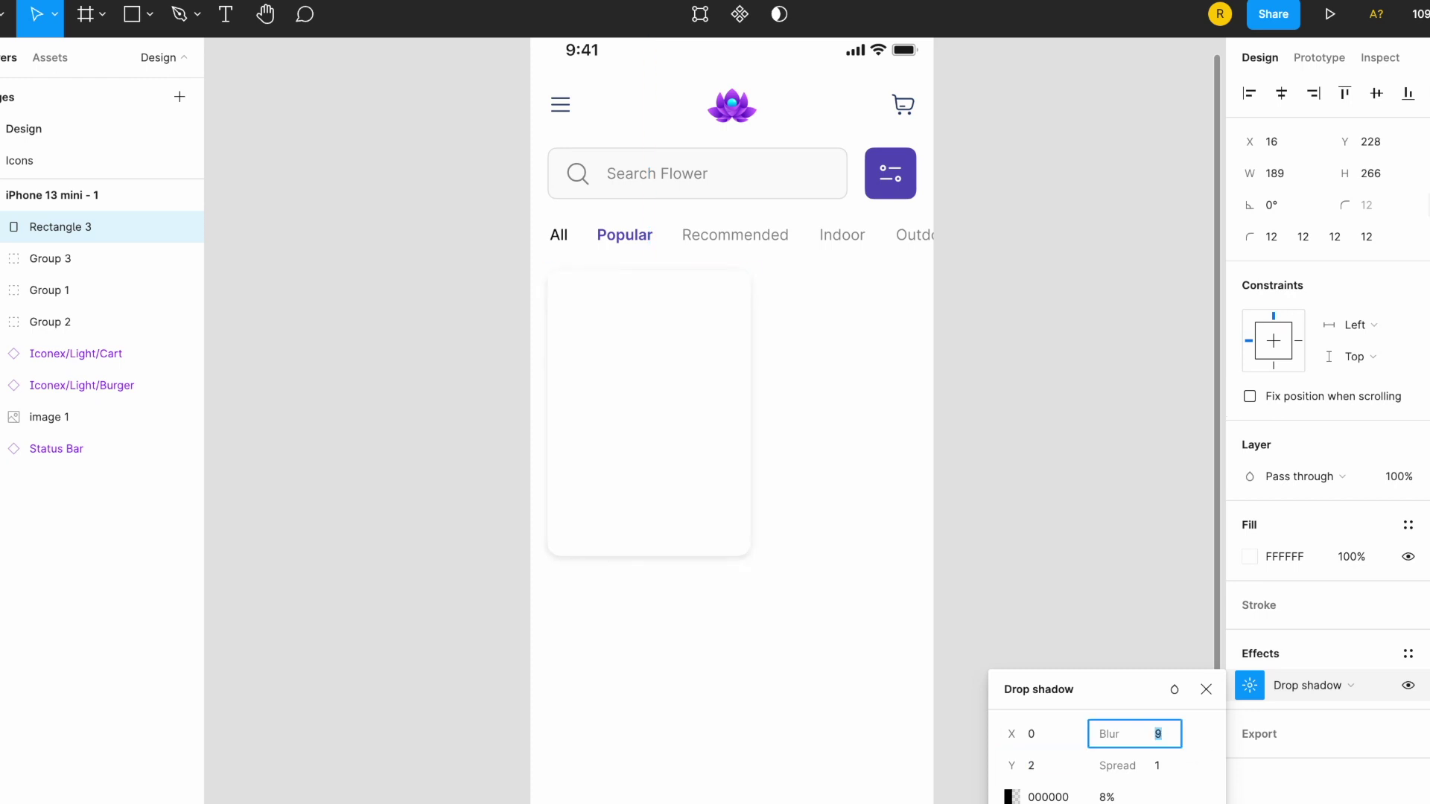
click(1068, 574)
Step: Add a light grey FBFBFB 172×170 image panel inside the card's top
click(792, 405)
click(648, 447)
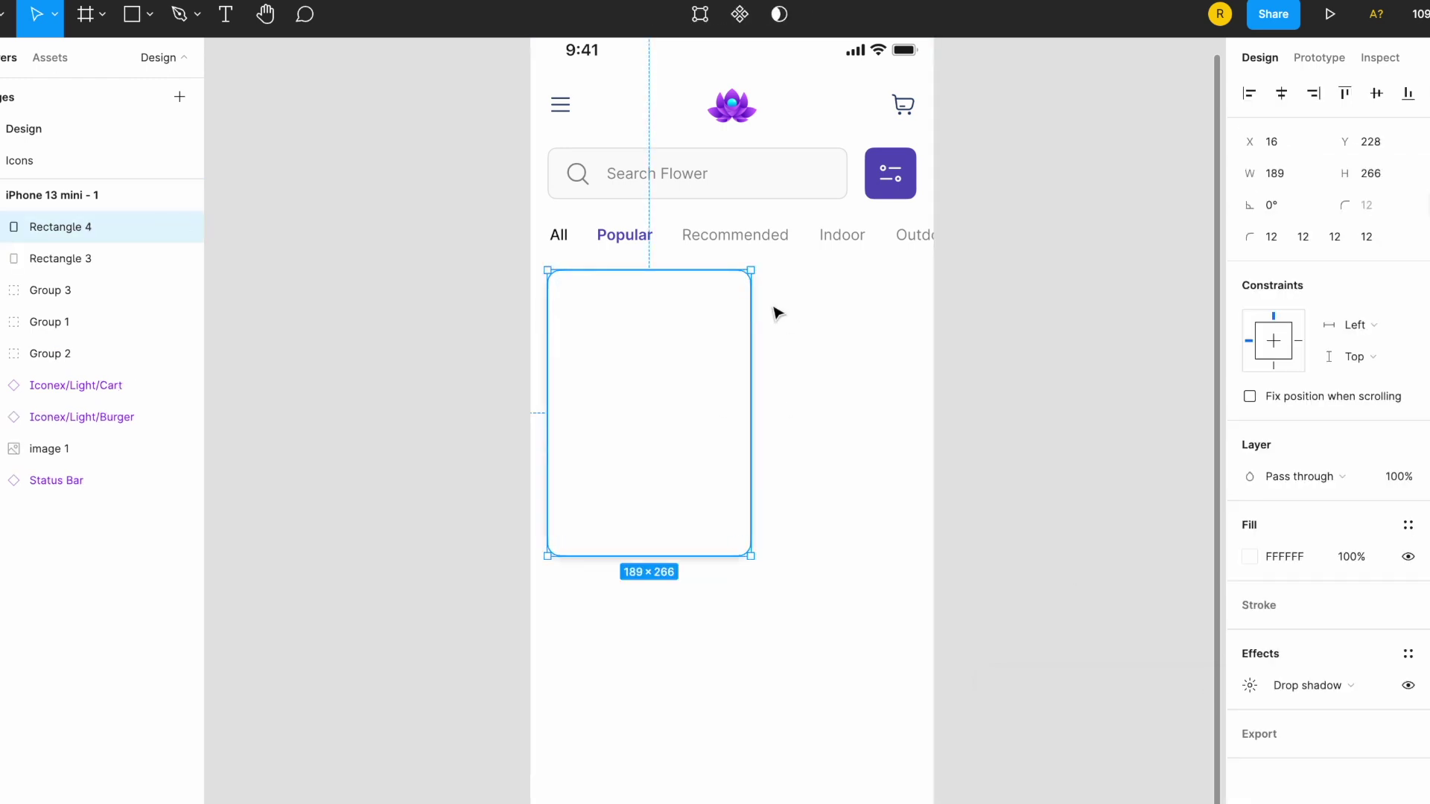
click(1249, 557)
text(FBFBFB)
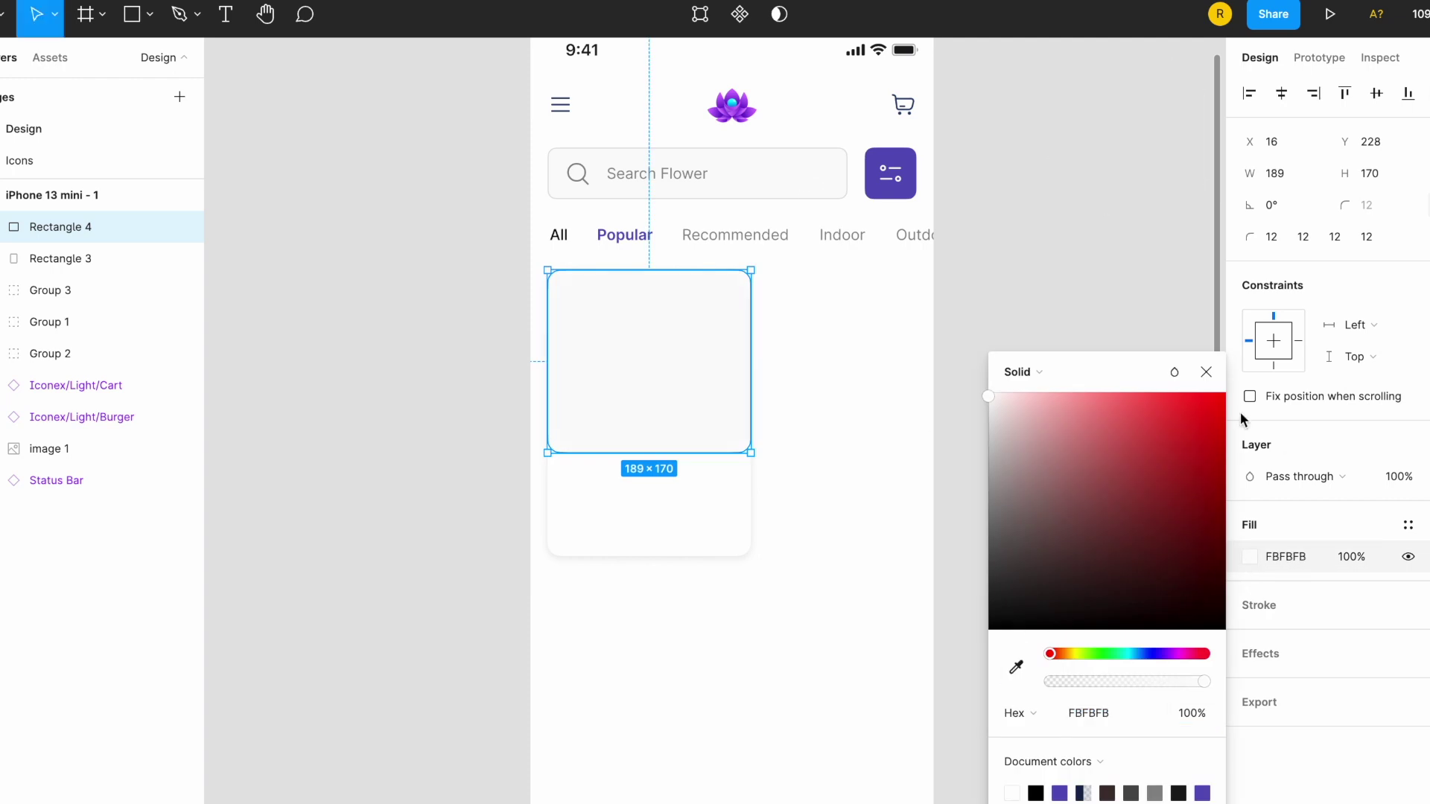
click(690, 418)
scroll(690, 417, up, 3)
drag(821, 356, 792, 356)
drag(633, 361, 648, 383)
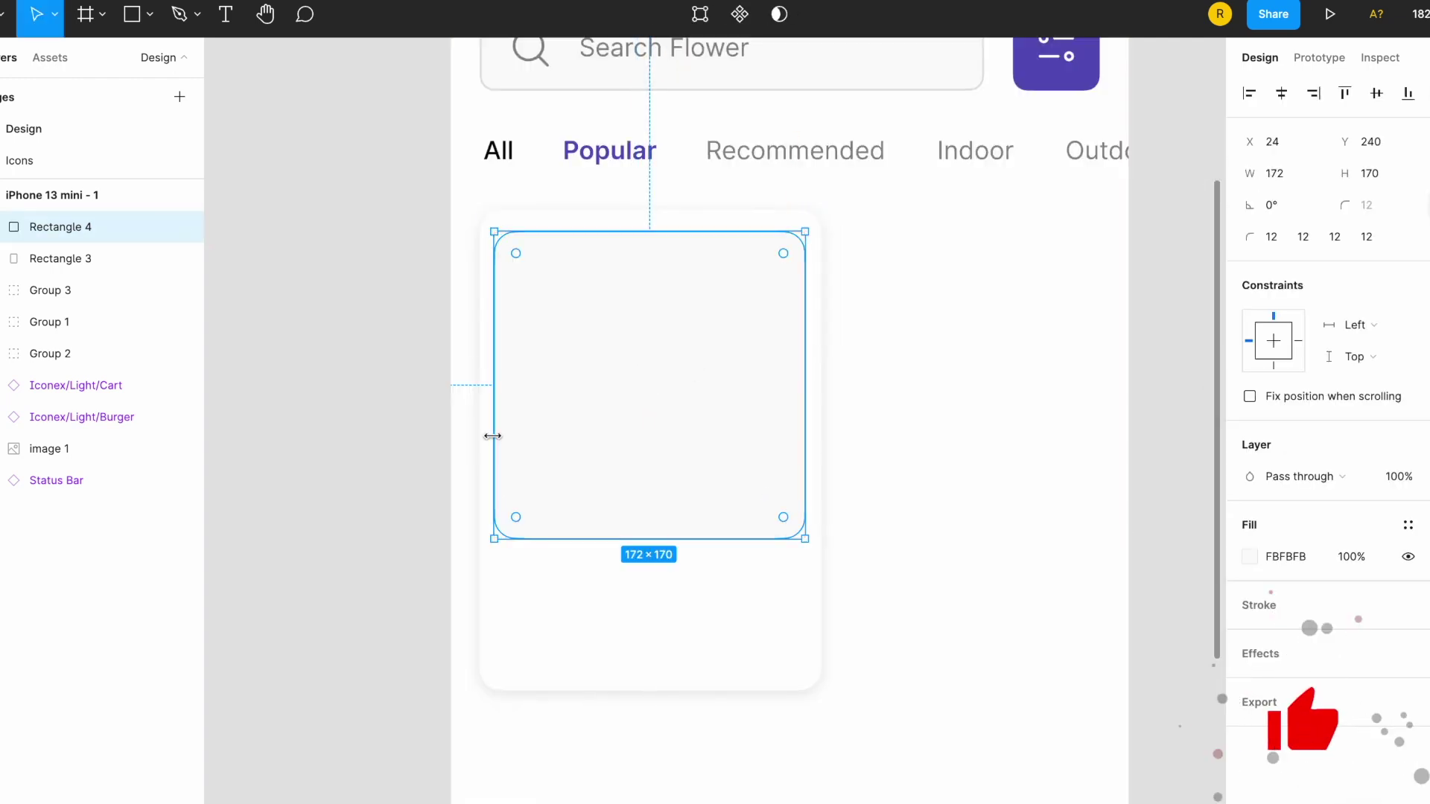
drag(759, 234, 759, 230)
click(961, 494)
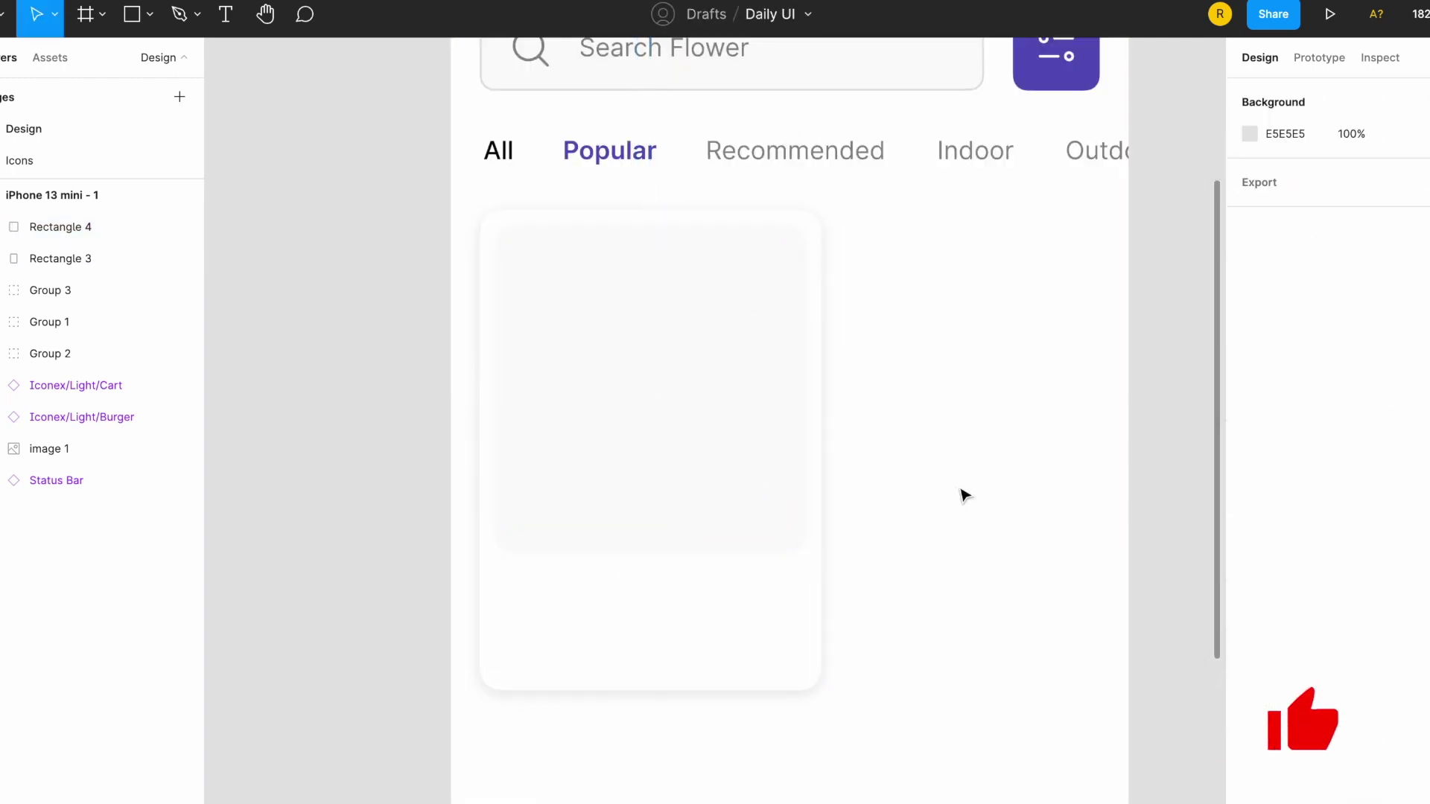
scroll(894, 536, down, 5)
scroll(822, 591, up, 3)
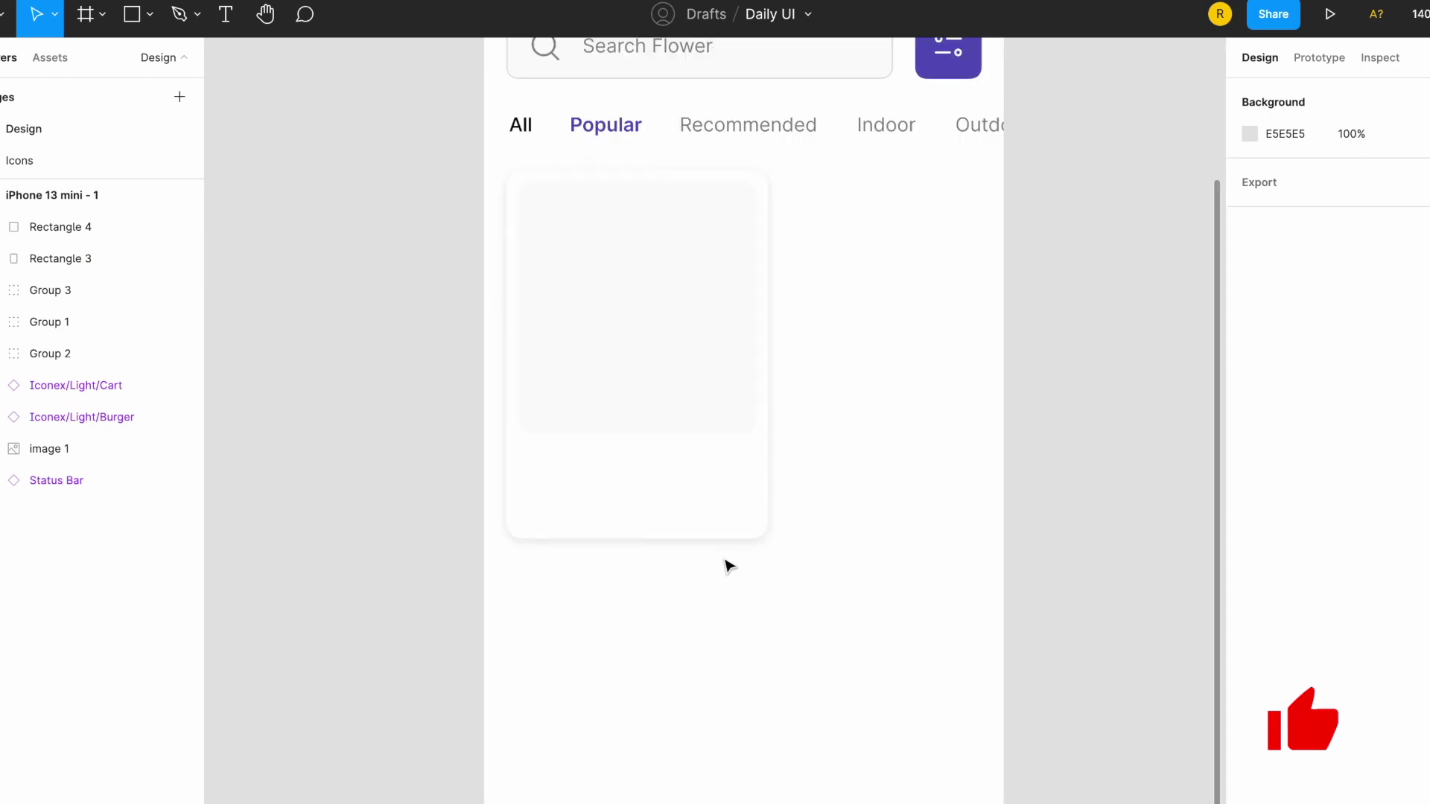
Step: Add a Medium-weight Indoor label aligned with the image area's left edge
key(t)
click(532, 453)
key(BackSpace)
text(r)
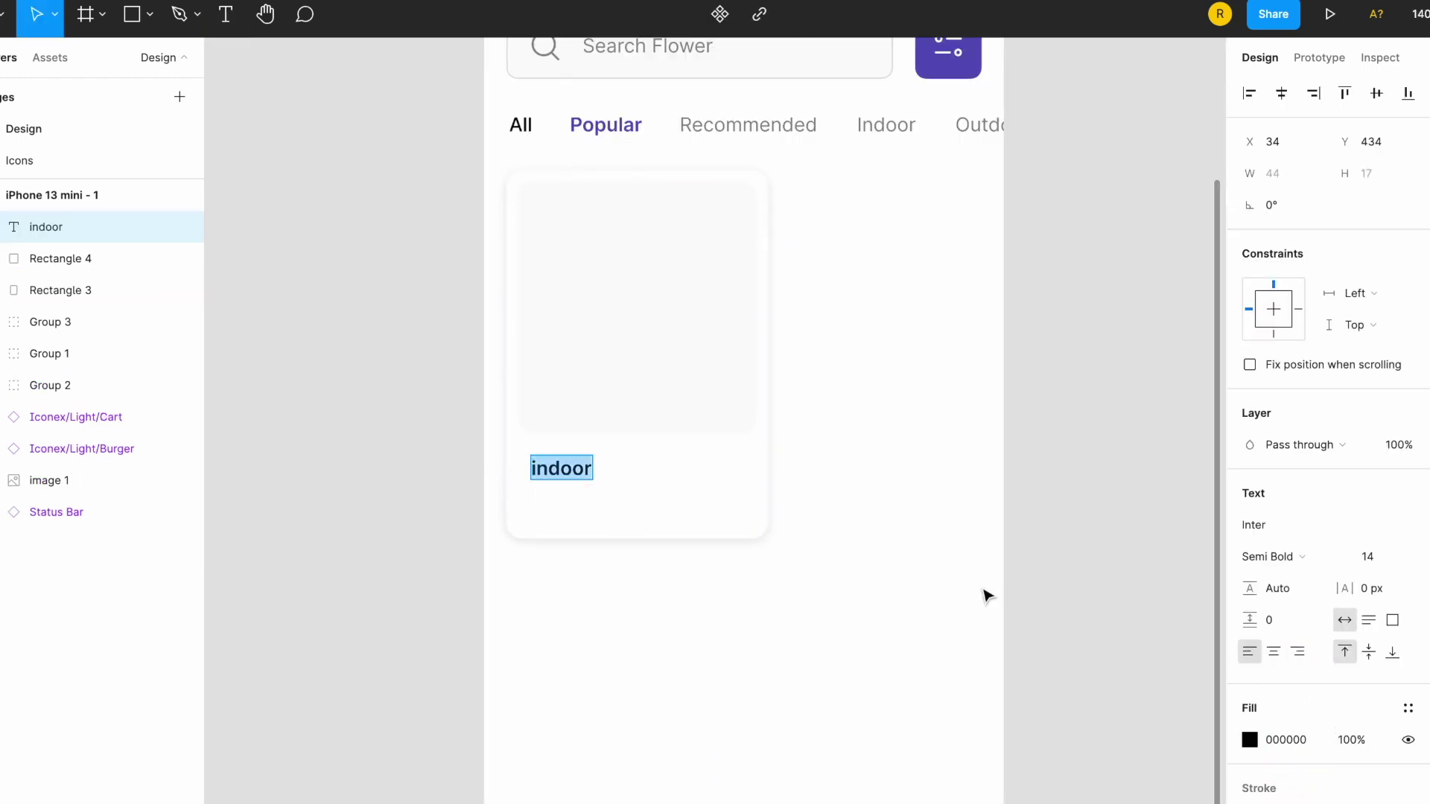
click(1274, 556)
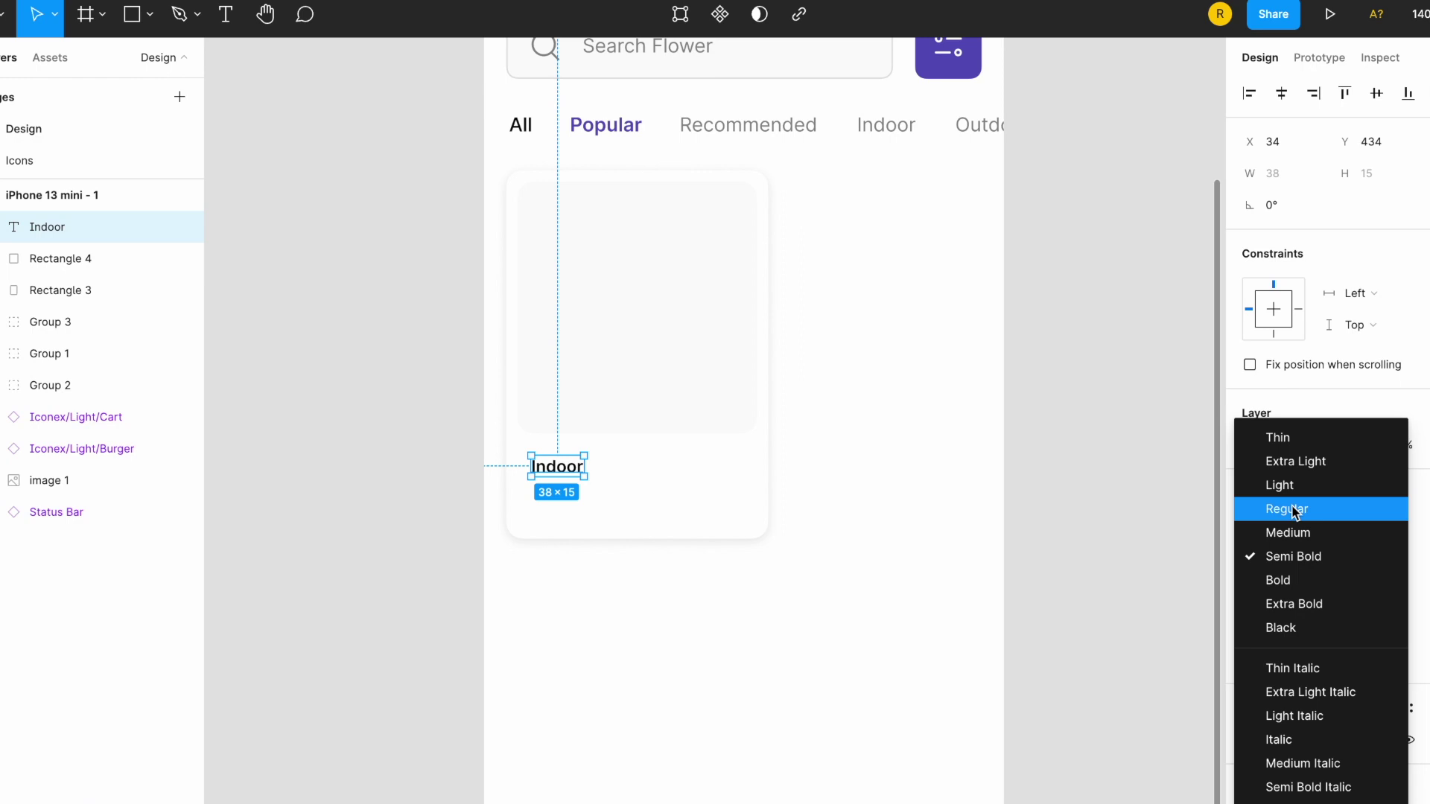
click(1294, 511)
click(1270, 557)
click(1284, 580)
drag(551, 469, 537, 465)
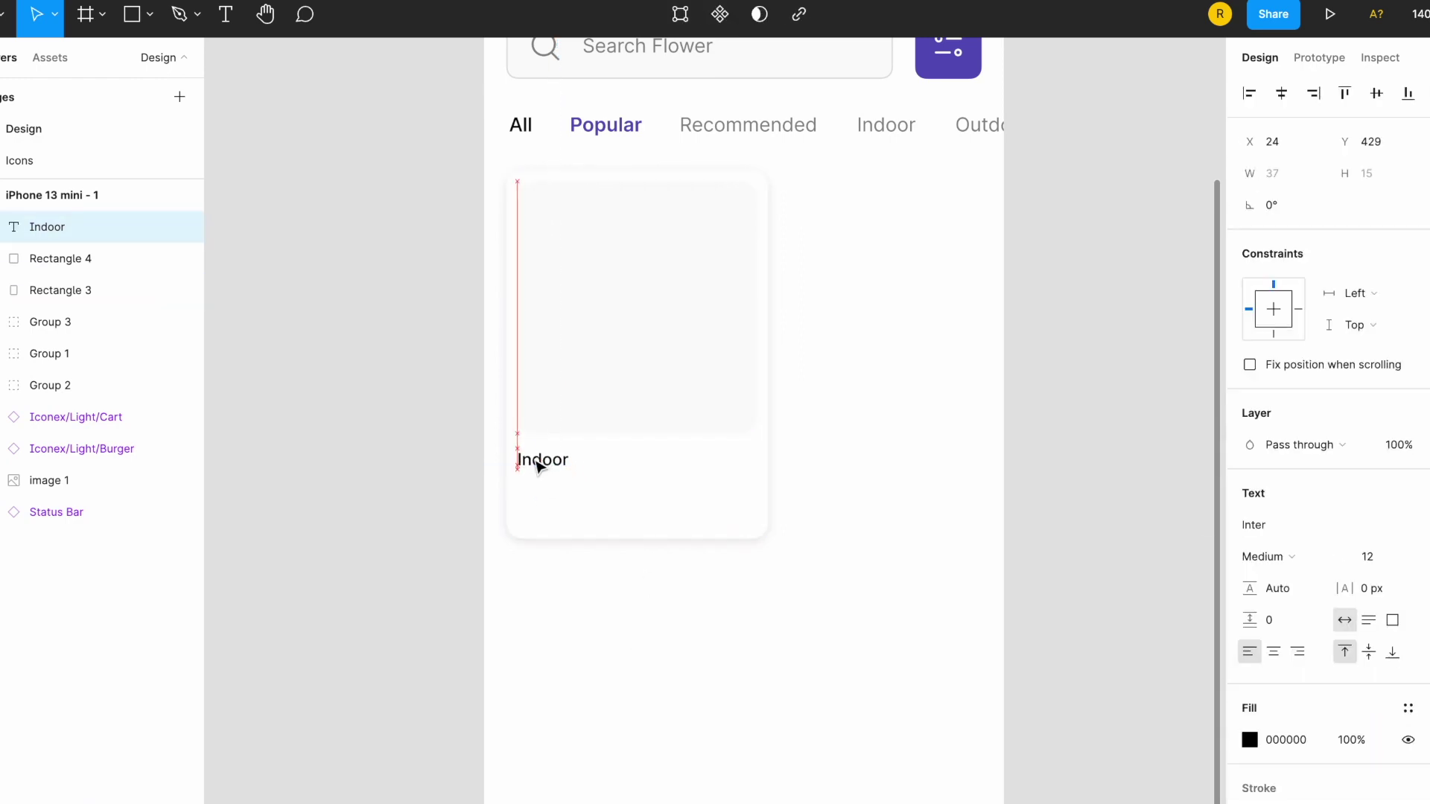
Step: Duplicate the label as the Rose White name under Indoor and shorten the card
scroll(592, 434, up, 3)
drag(625, 482, 624, 587)
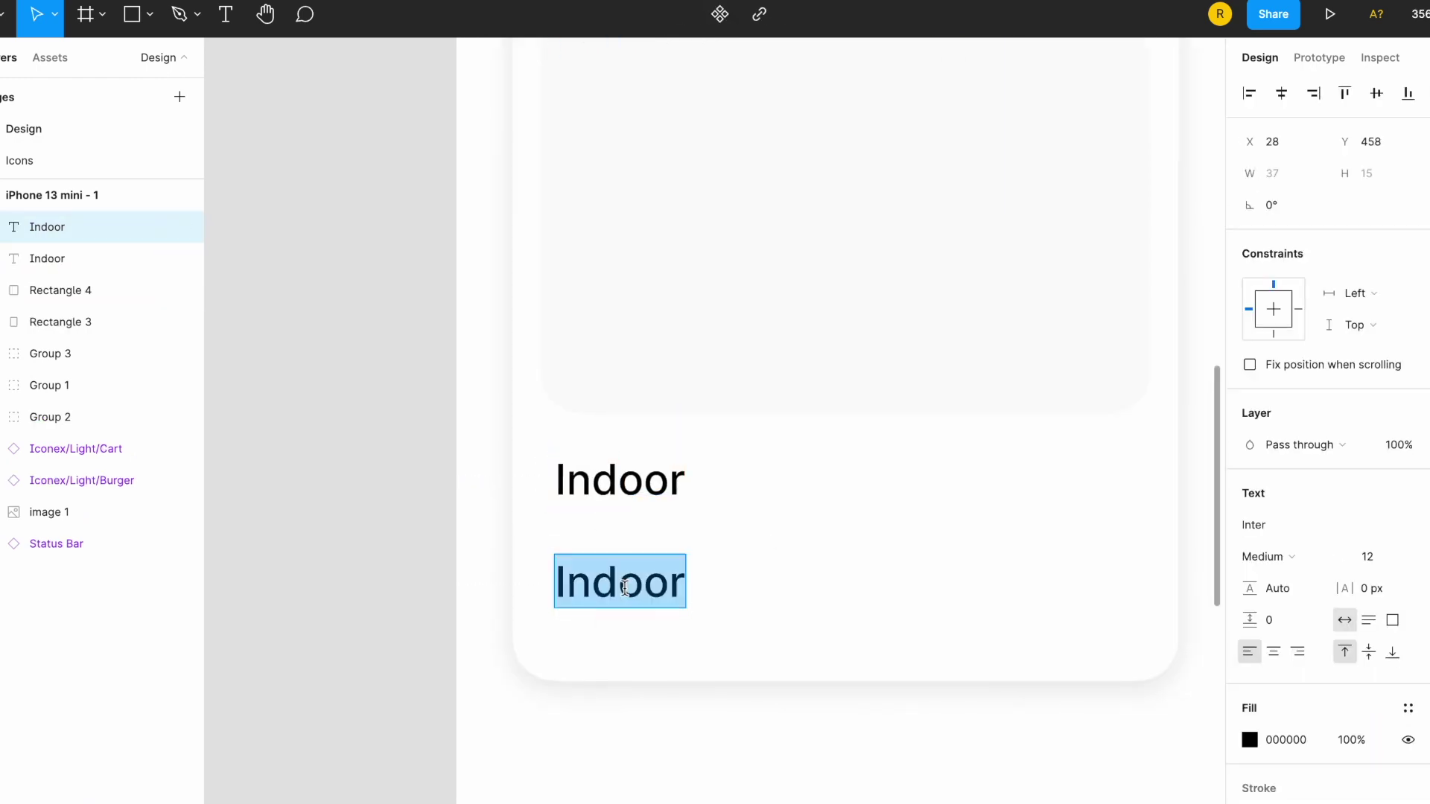
key(Escape)
scroll(479, 603, down, 3)
drag(590, 592, 591, 592)
click(549, 542)
drag(654, 641, 655, 629)
click(678, 700)
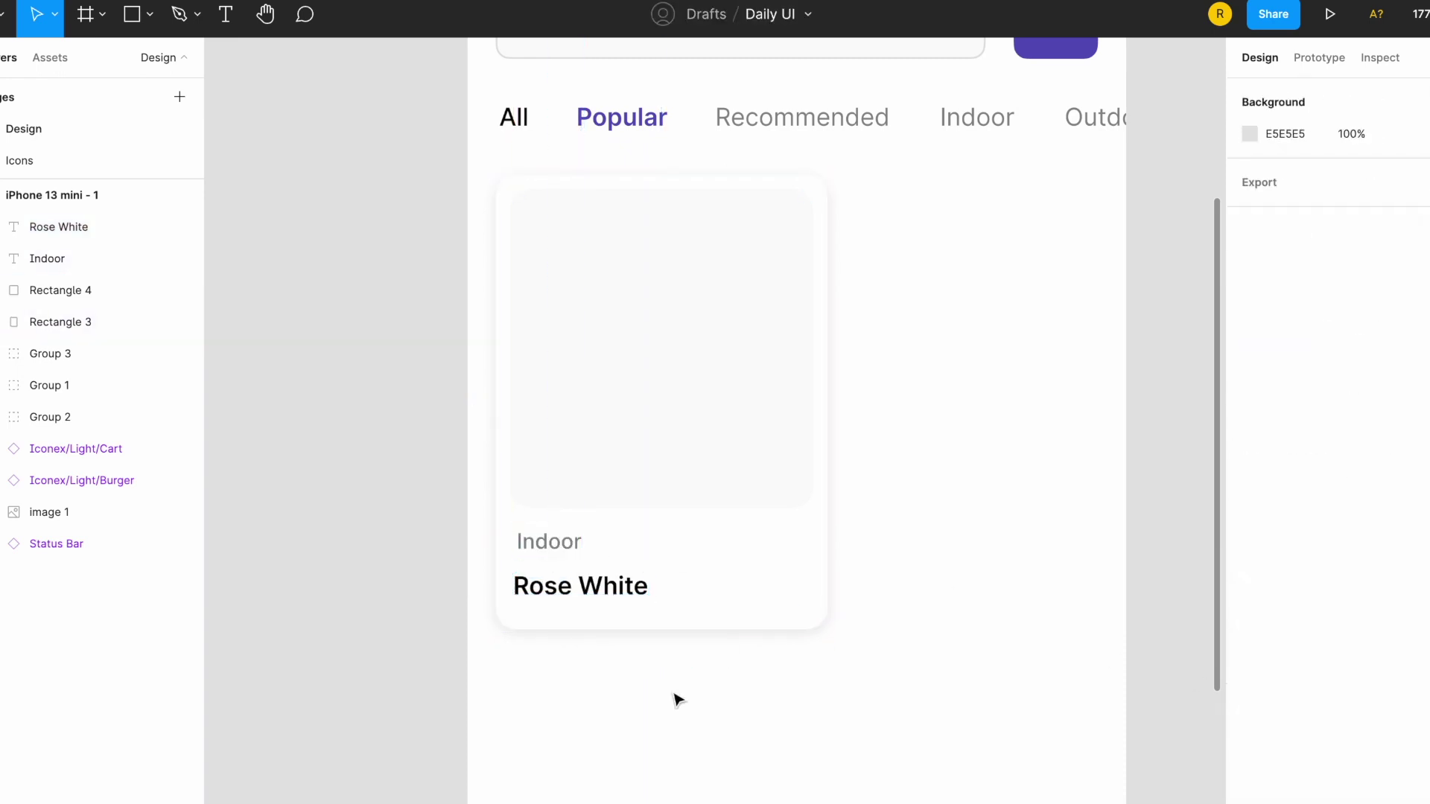
Step: Add a bold $25 price in purple 5952B5
click(746, 552)
text($25)
key(Escape)
key(ctrl+b)
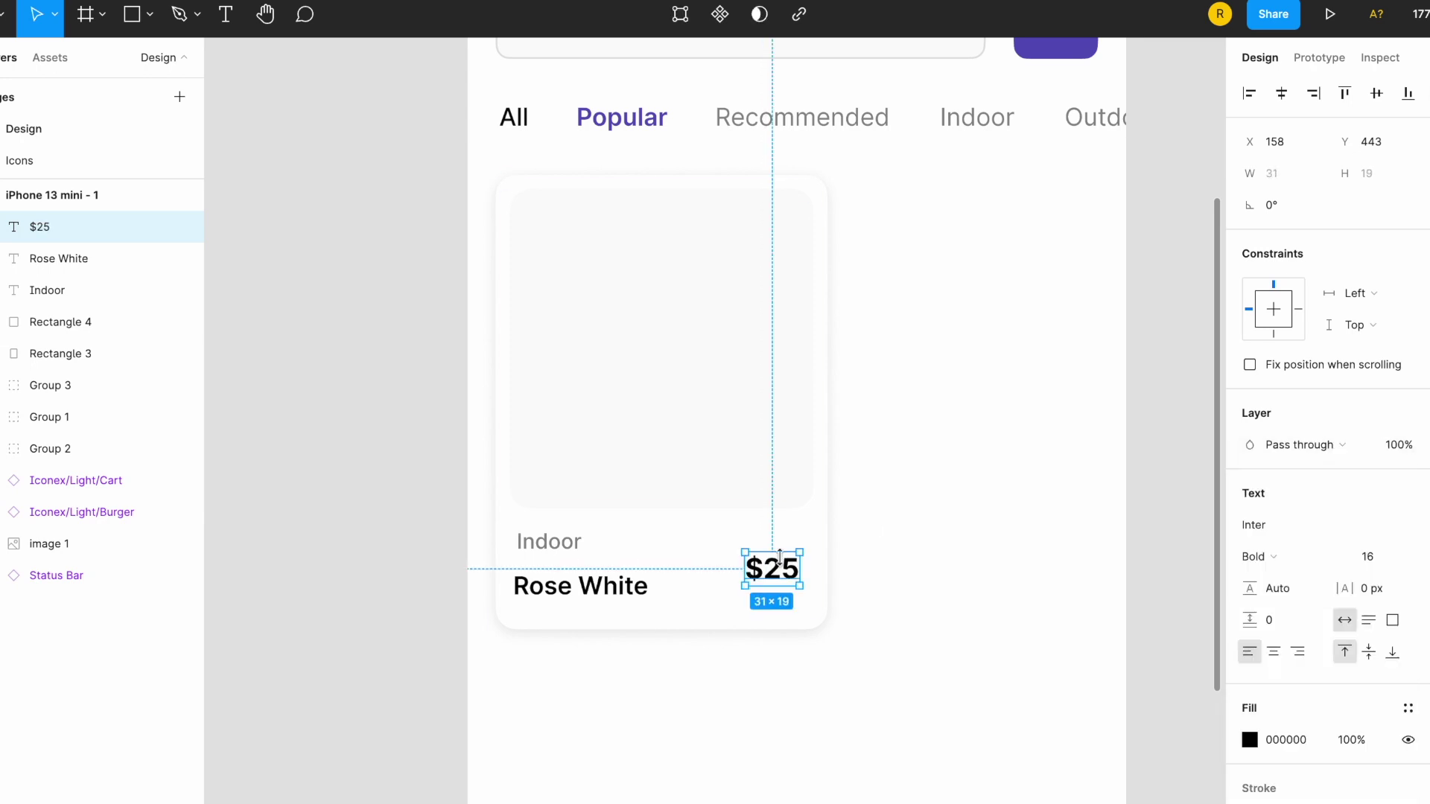
click(1250, 740)
text(5952B5)
click(1114, 546)
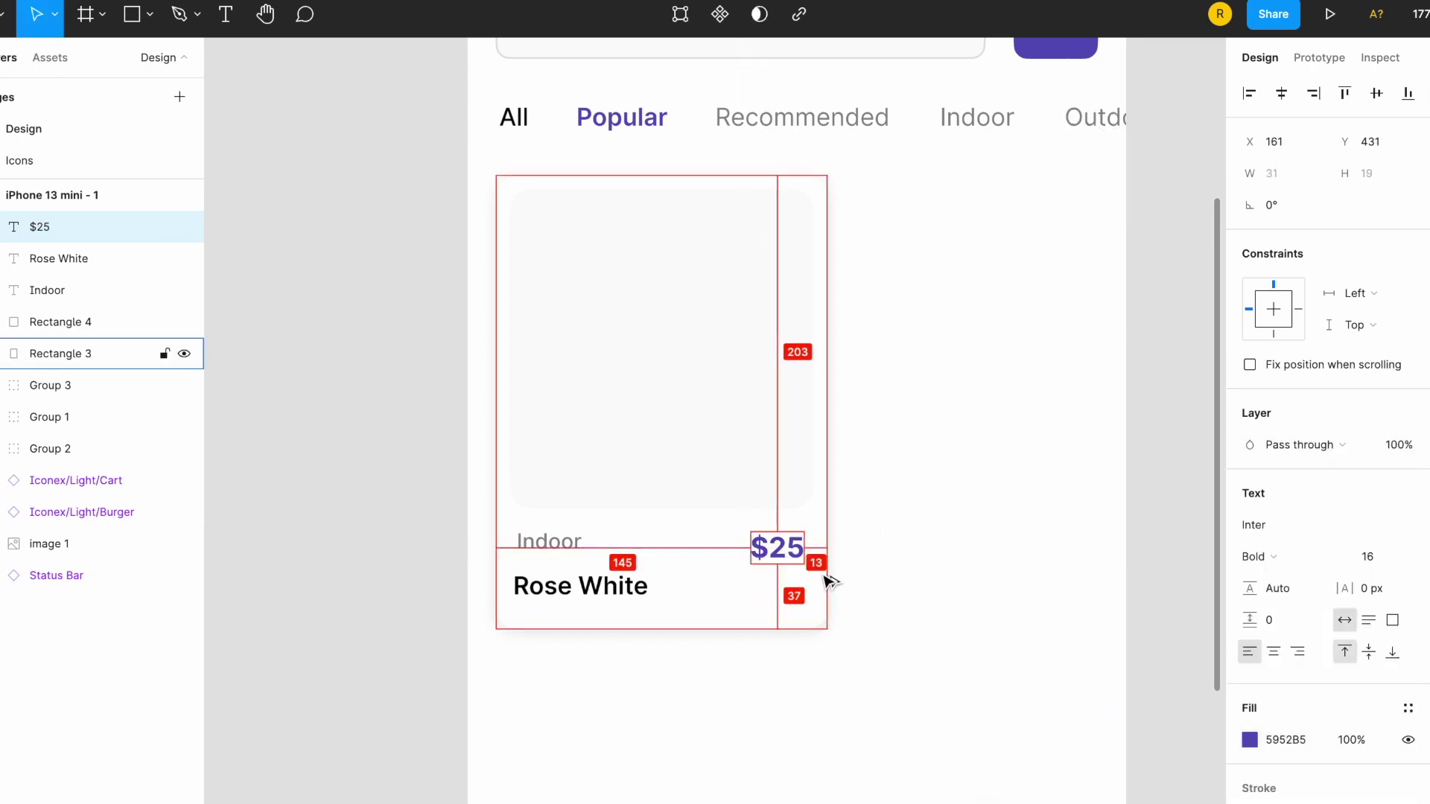
click(904, 692)
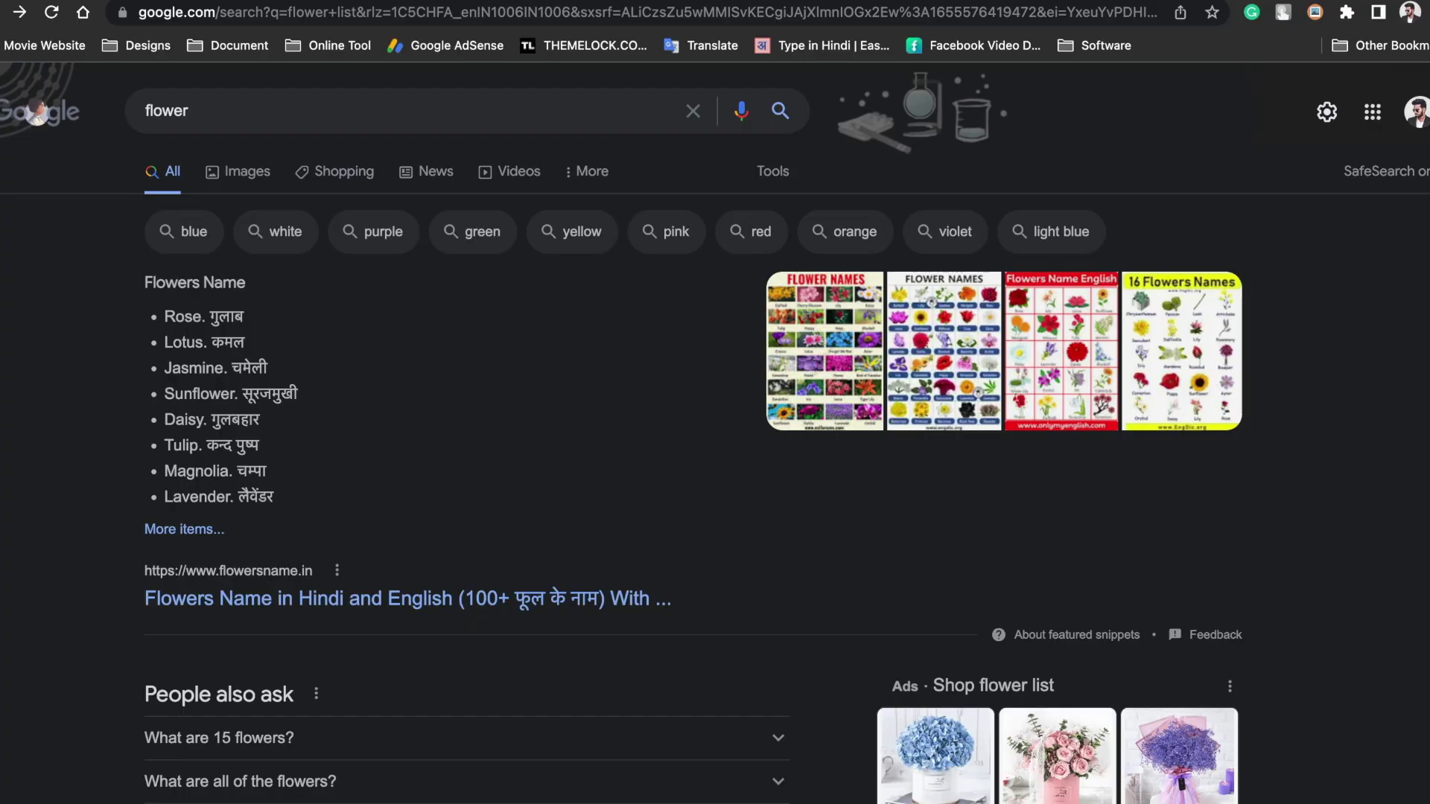
Step: Copy a white rose photo from Google Images into the card's image area
key(ctrl+t)
text(rose white flower)
key(Return)
click(239, 172)
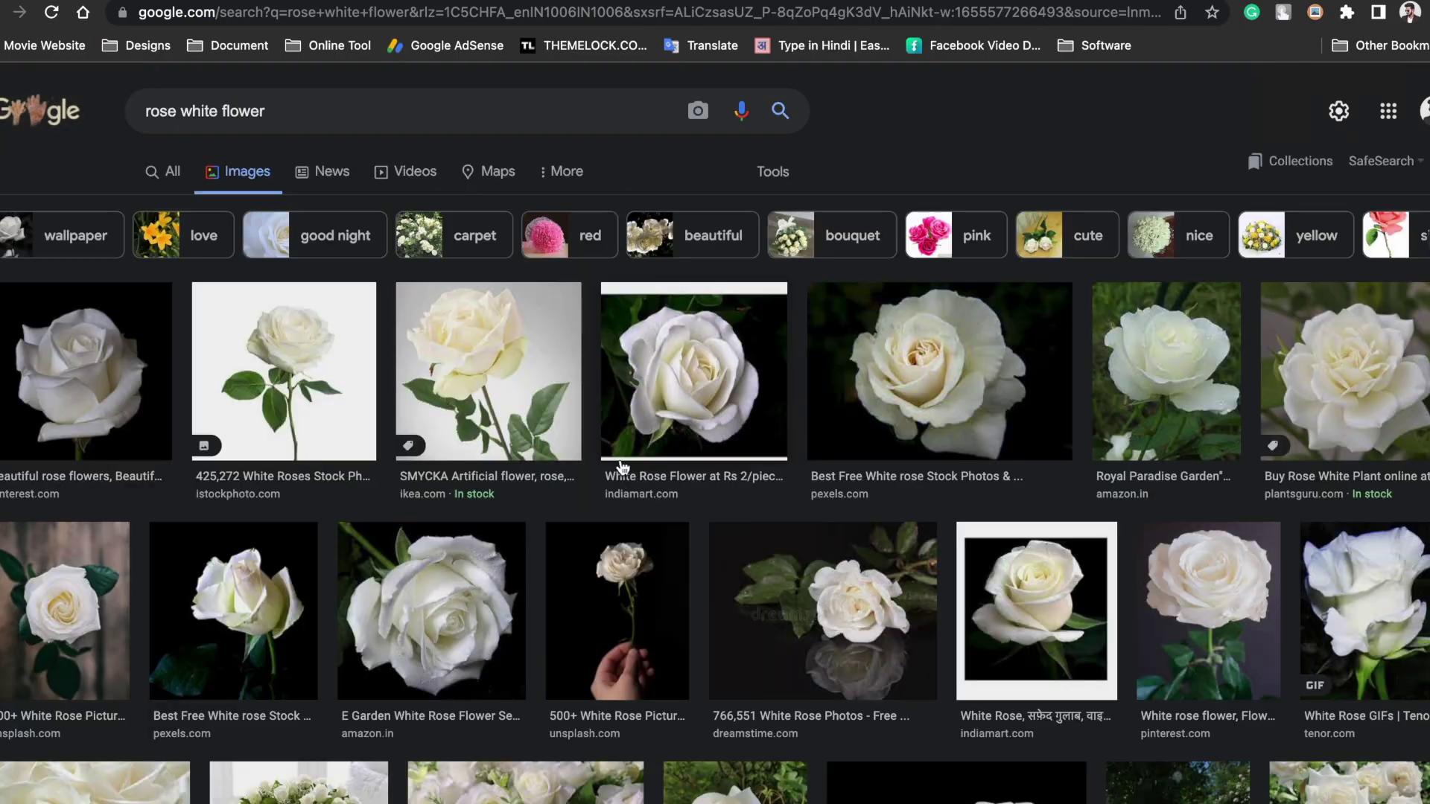
scroll(622, 467, down, 1)
click(320, 350)
right_click(1092, 340)
click(1158, 582)
key(ctrl+v)
key(Escape)
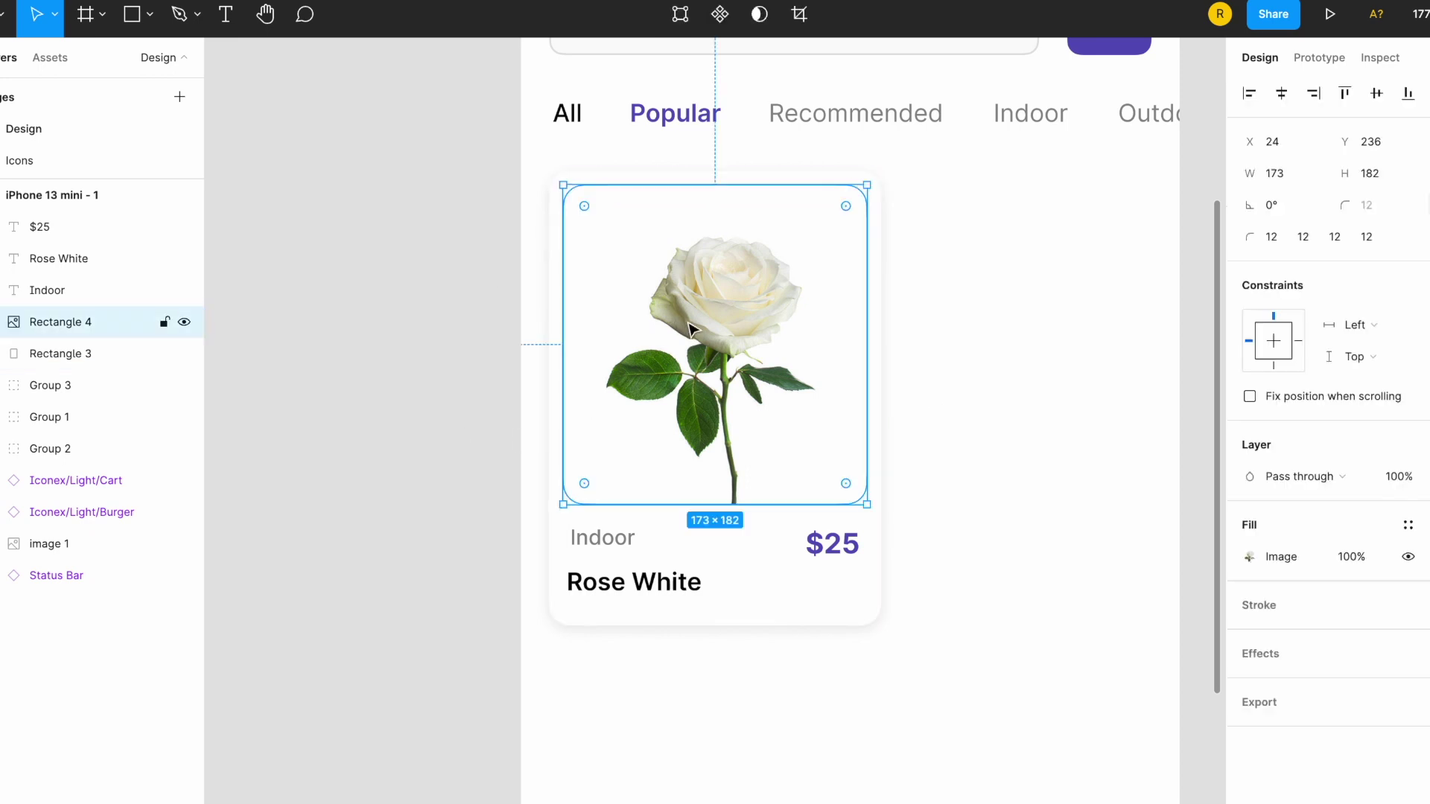
Step: Copy the Heart icon from the Icons page onto the card's top-right corner
click(32, 170)
scroll(655, 505, down, 3)
scroll(655, 511, down, 3)
scroll(680, 405, up, 5)
click(832, 514)
key(ctrl+c)
click(23, 128)
key(ctrl+v)
drag(717, 463, 786, 183)
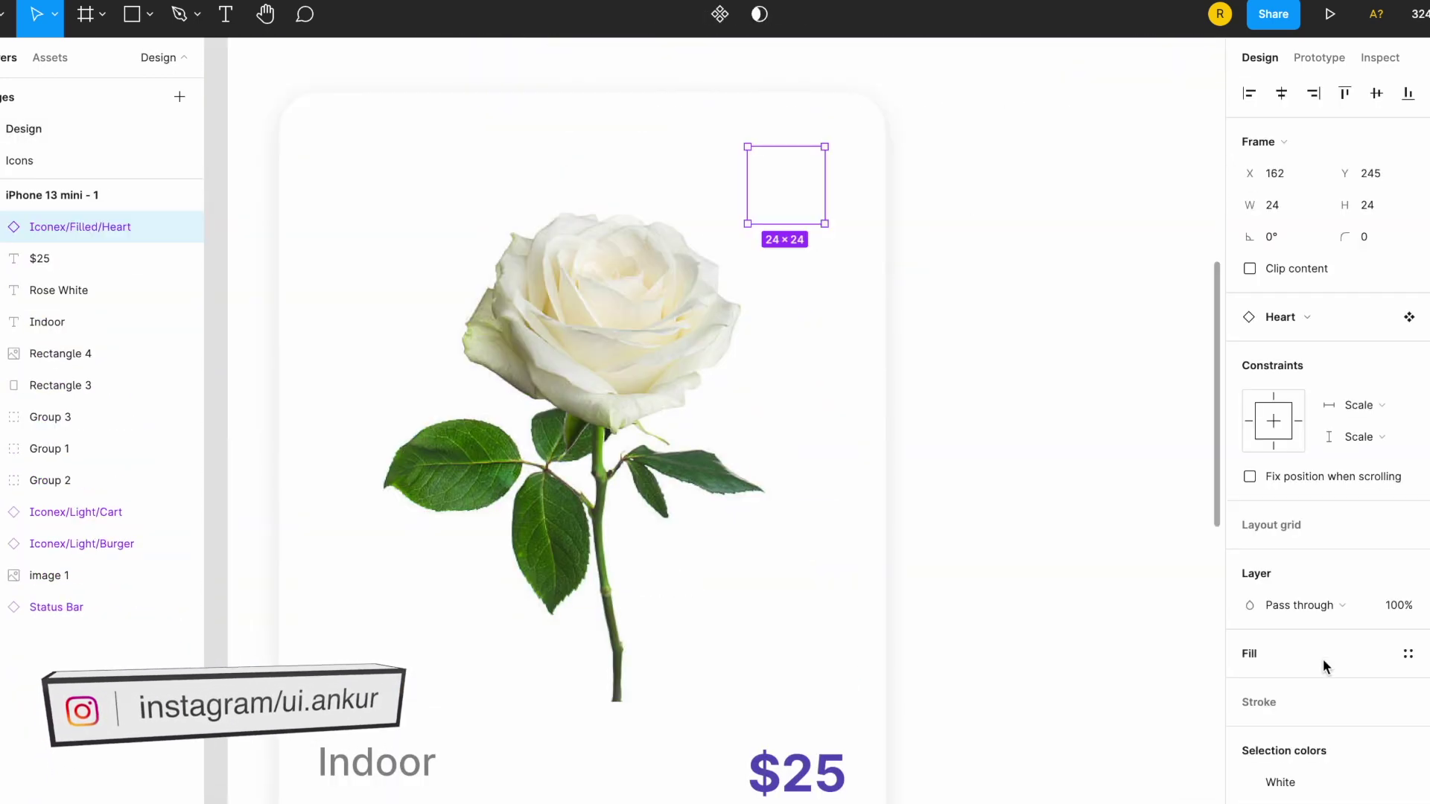
Step: Give the heart a purple fill and stroke, keeping it at the top-right corner
click(1250, 685)
click(1175, 372)
key(Escape)
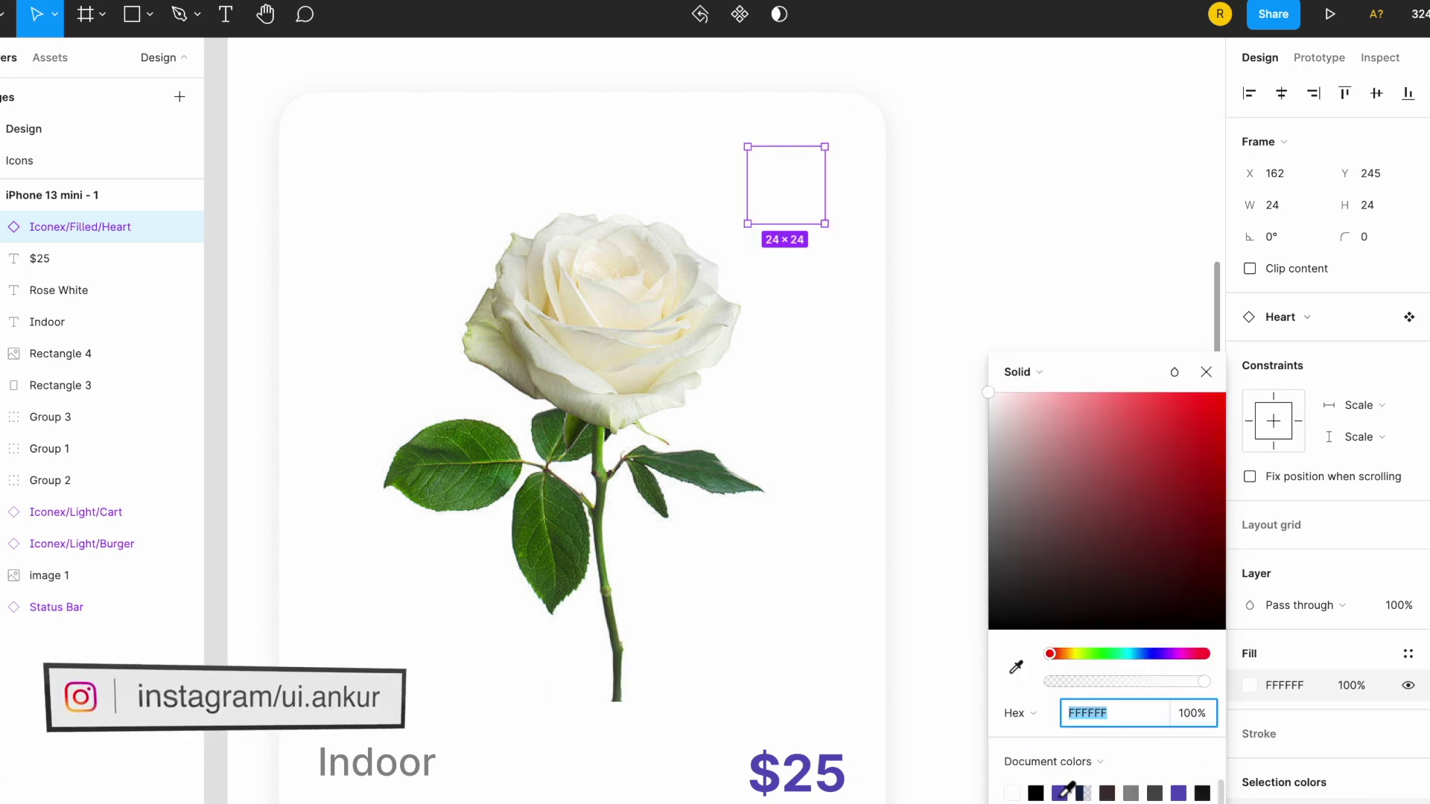
scroll(1279, 770, down, 2)
mouse_move(786, 185)
mouse_down()
mouse_move(715, 467)
mouse_move(581, 536)
mouse_up()
double_click(581, 531)
click(1408, 590)
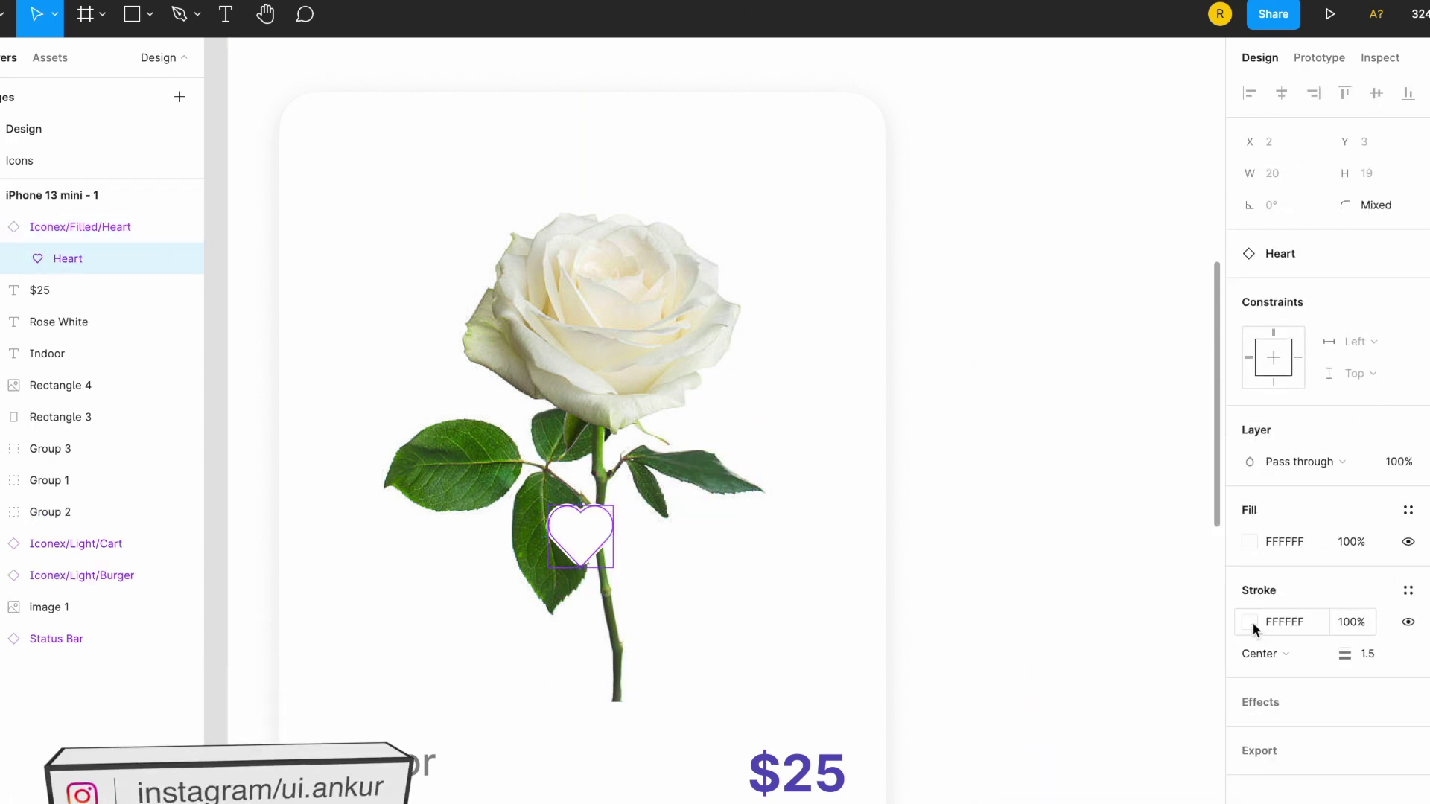
click(1250, 621)
click(1059, 793)
click(1250, 541)
click(1059, 792)
key(Escape)
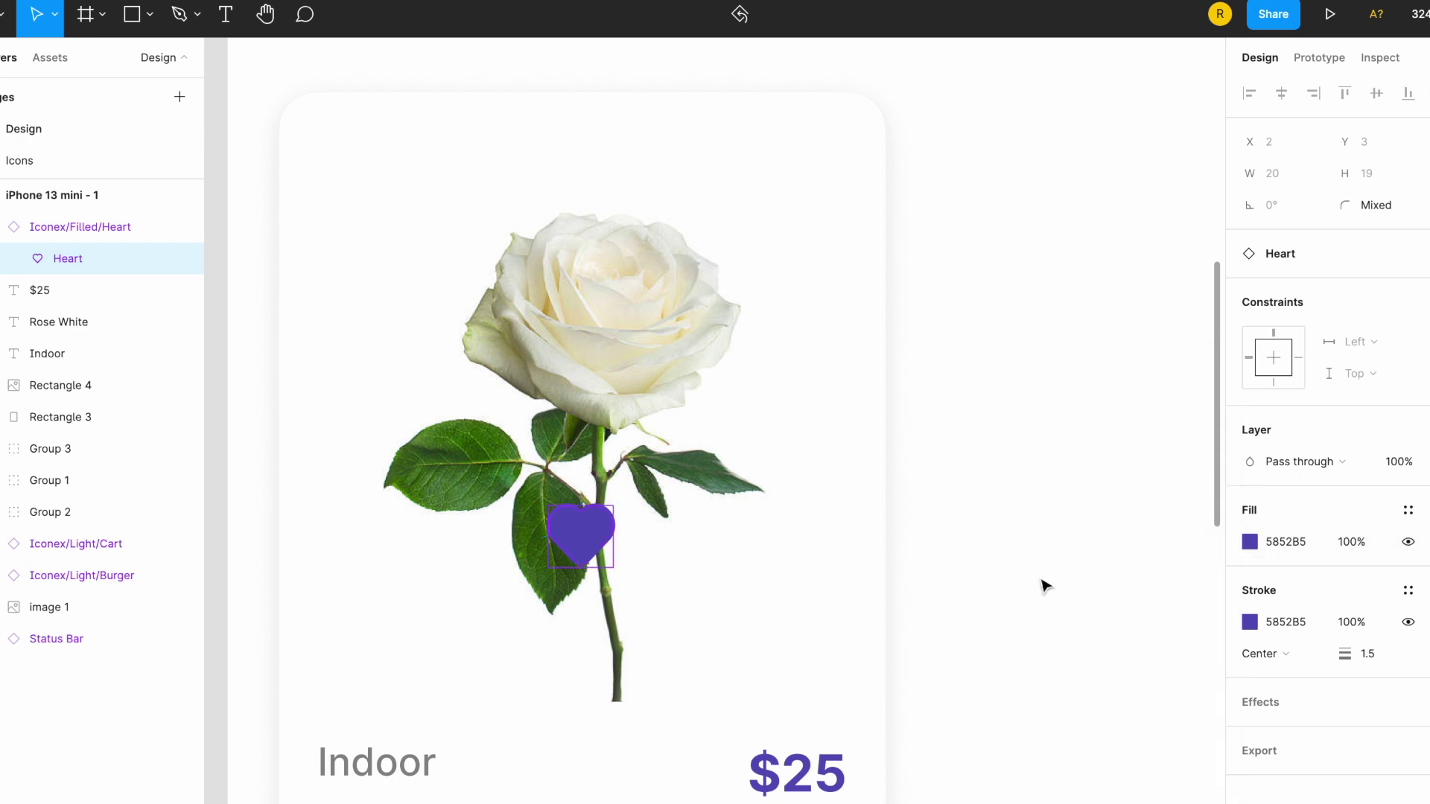
drag(581, 532, 792, 165)
Step: Group the rose card and duplicate it to the right as an Outdoor Sunflower card
scroll(853, 204, down, 2)
scroll(853, 204, down, 2)
drag(853, 204, 648, 489)
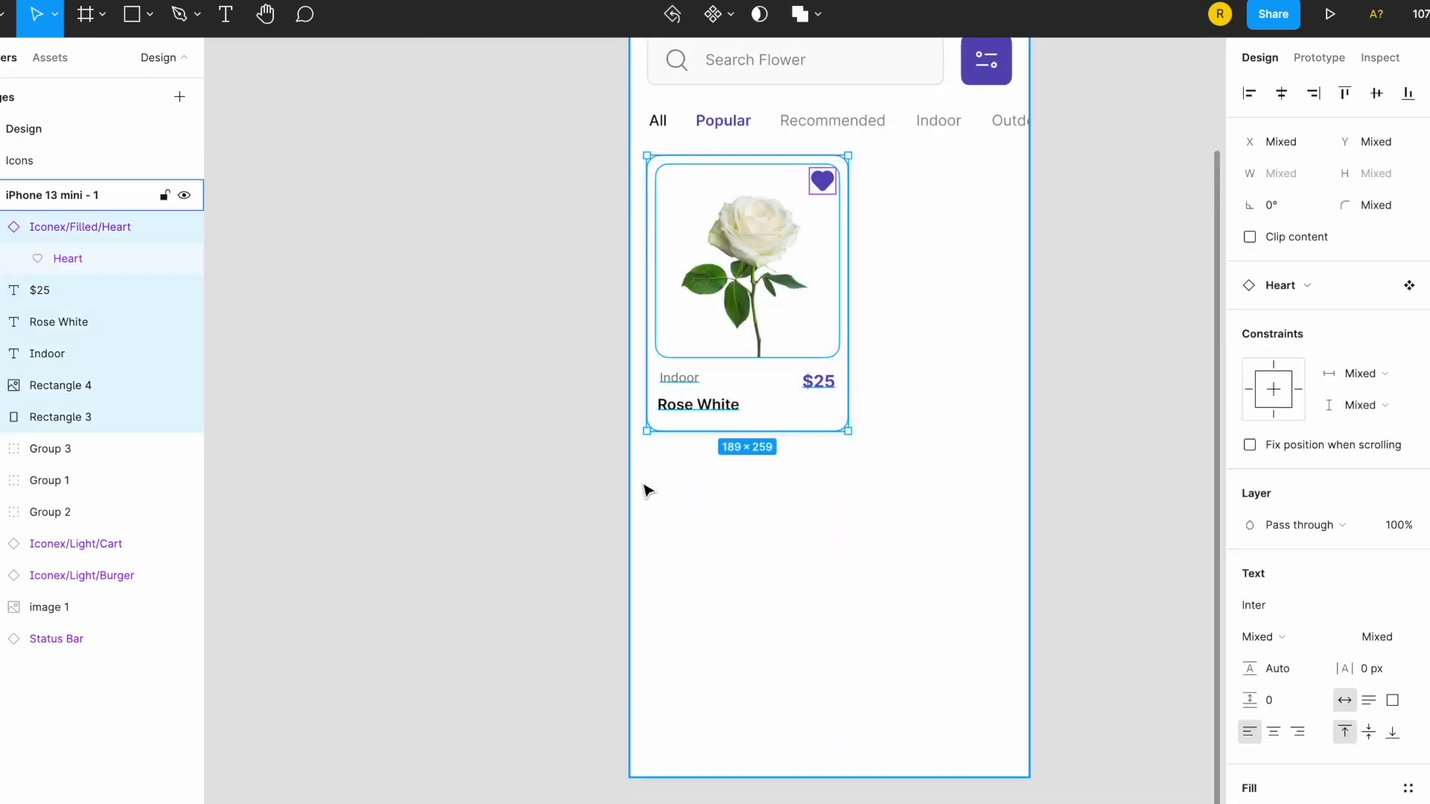
key(ctrl+g)
drag(724, 363, 939, 363)
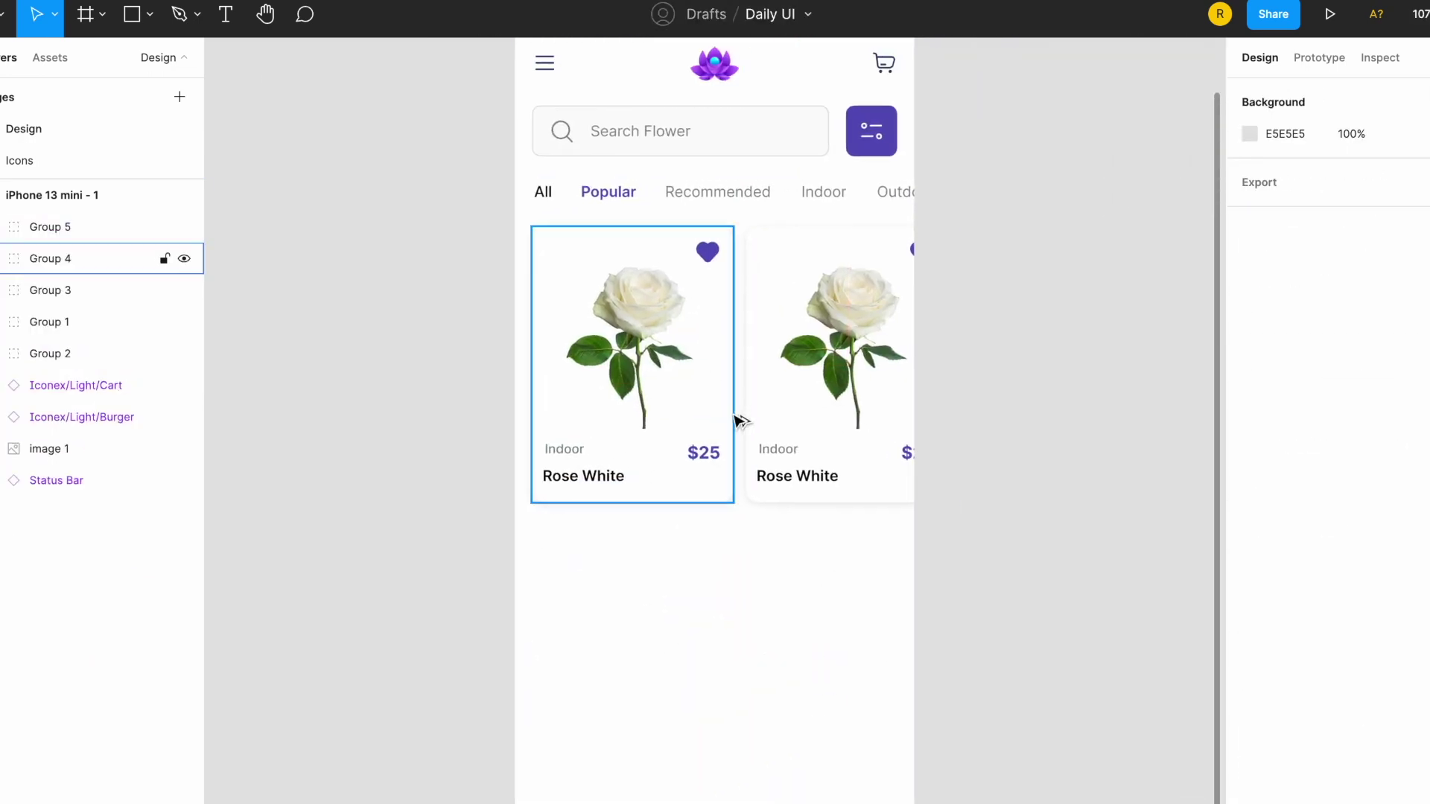
click(730, 645)
double_click(793, 478)
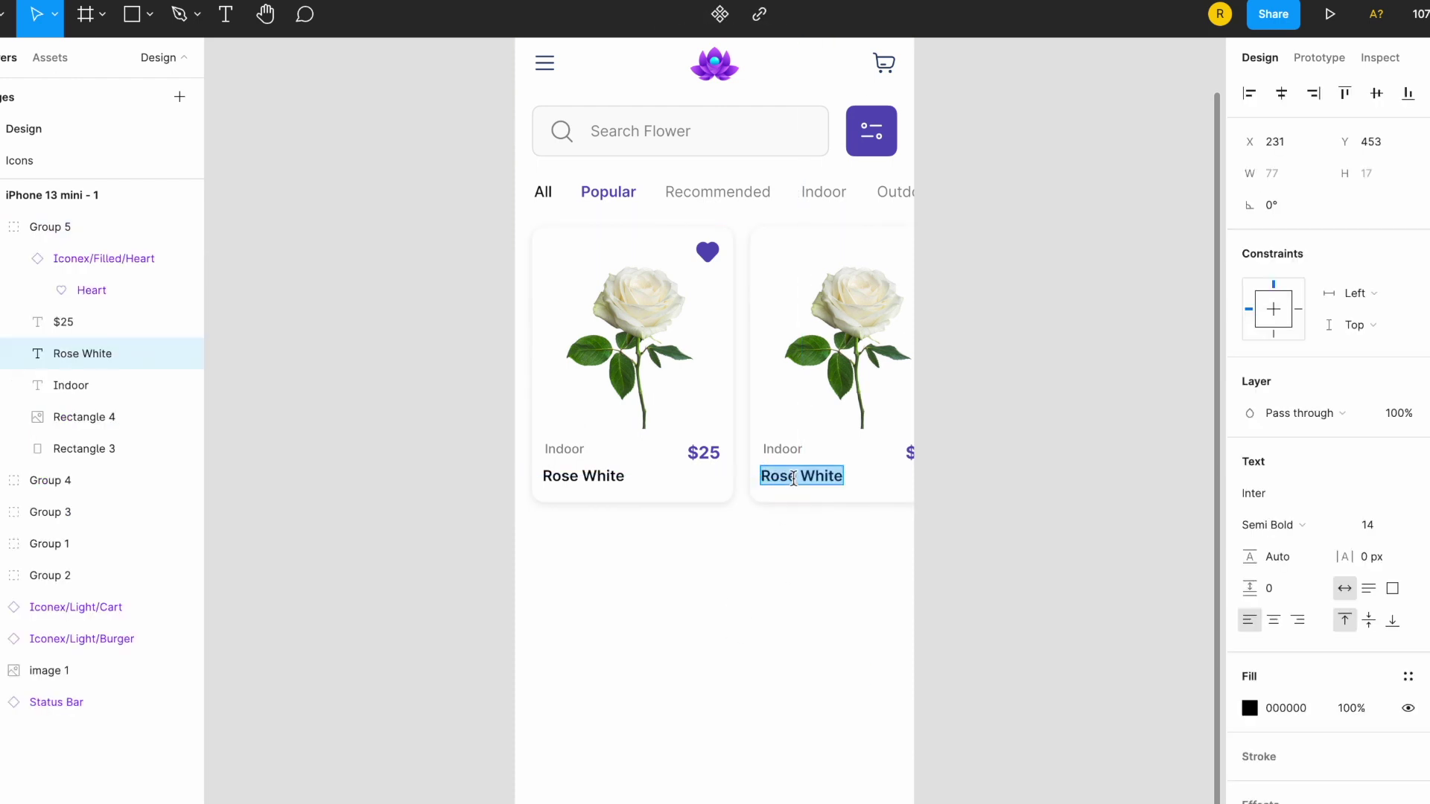
text(Sunflower)
click(784, 449)
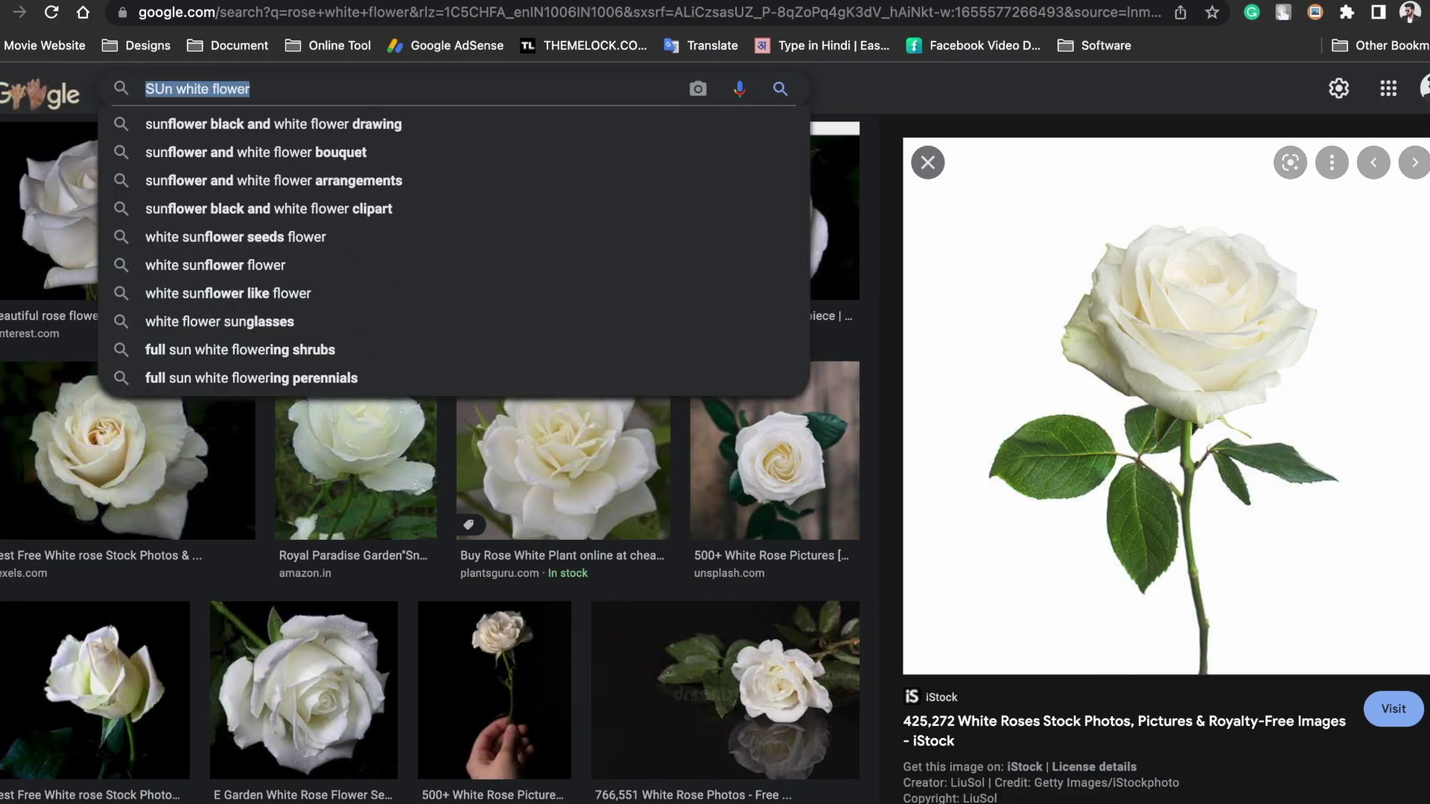
Step: Find a sunflower image on Google Images and place it in the second card
text(sunflowr)
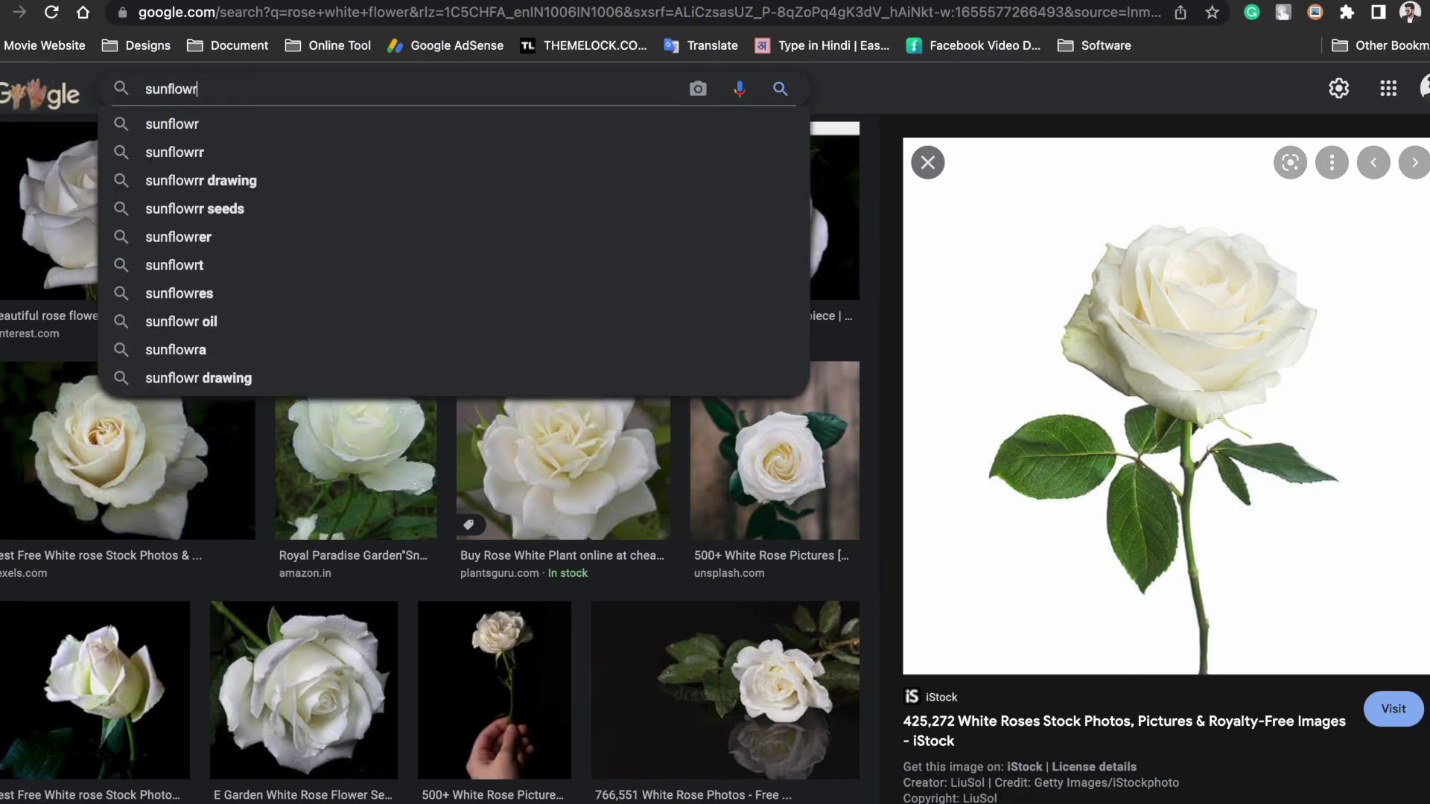
key(Return)
scroll(1182, 390, down, 5)
click(1181, 390)
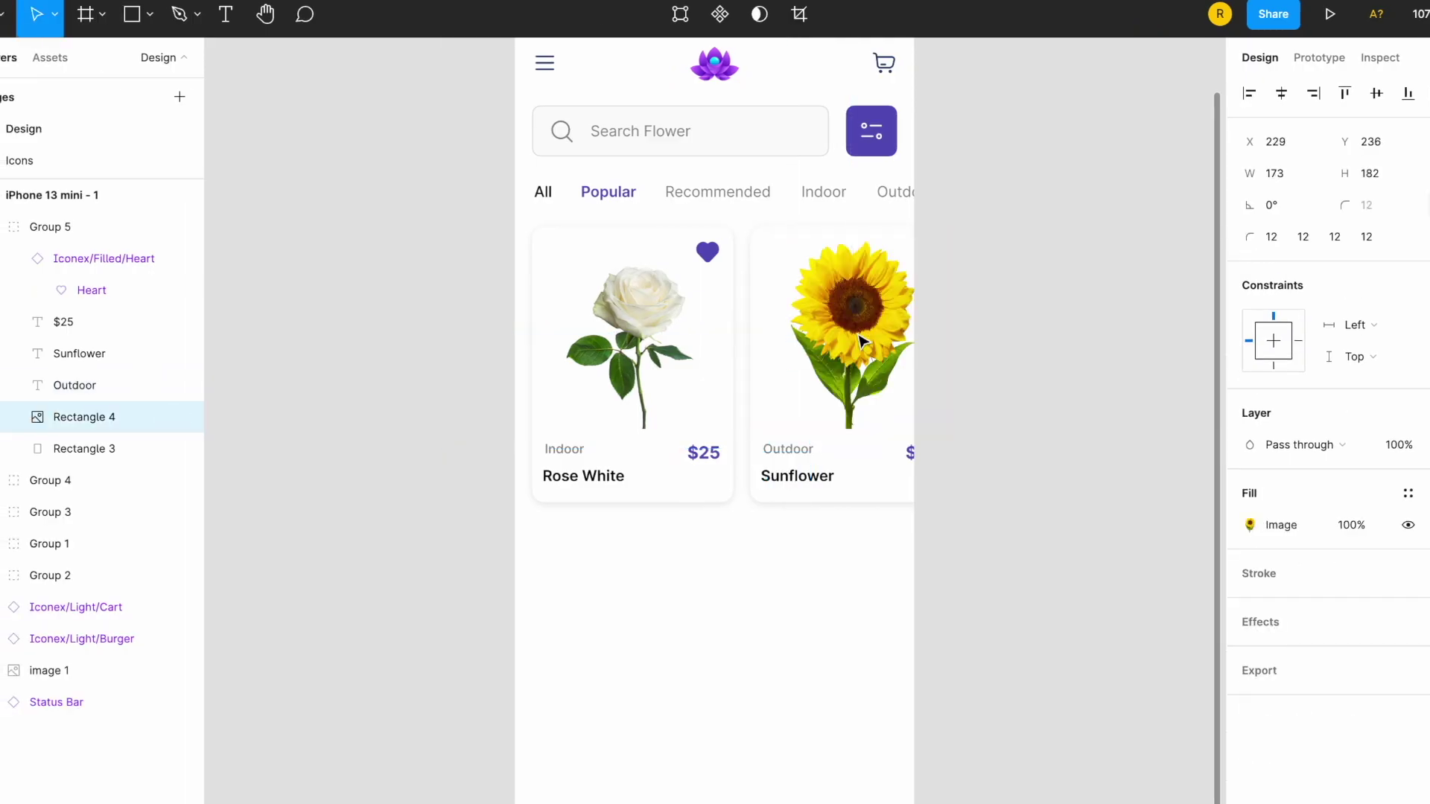
click(913, 537)
click(842, 328)
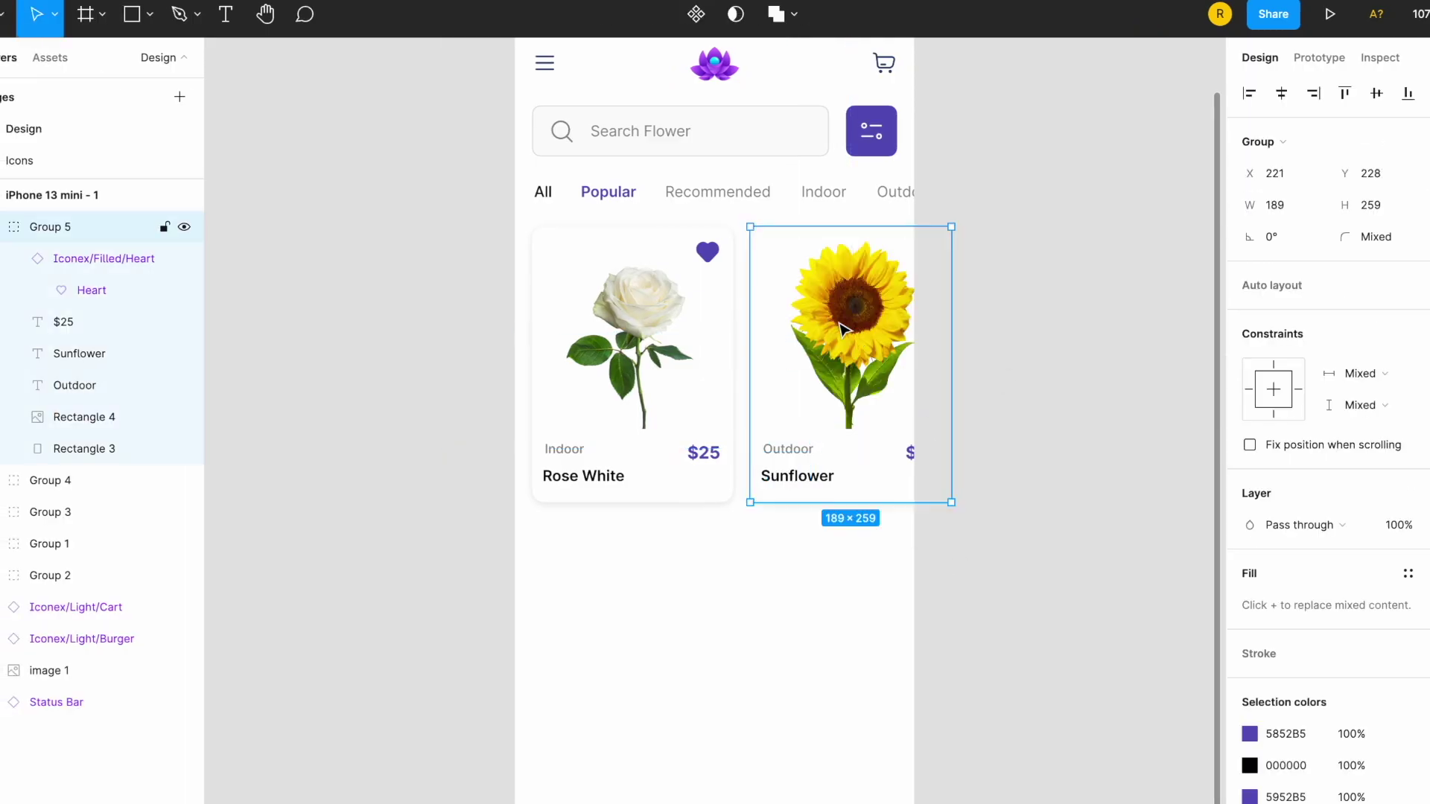
Step: Add a Semi Bold 14 New Arrival heading aligned with the left card edge
click(1040, 425)
scroll(1041, 425, down, 1)
key(t)
click(696, 591)
click(1339, 556)
click(1284, 581)
drag(582, 533, 523, 575)
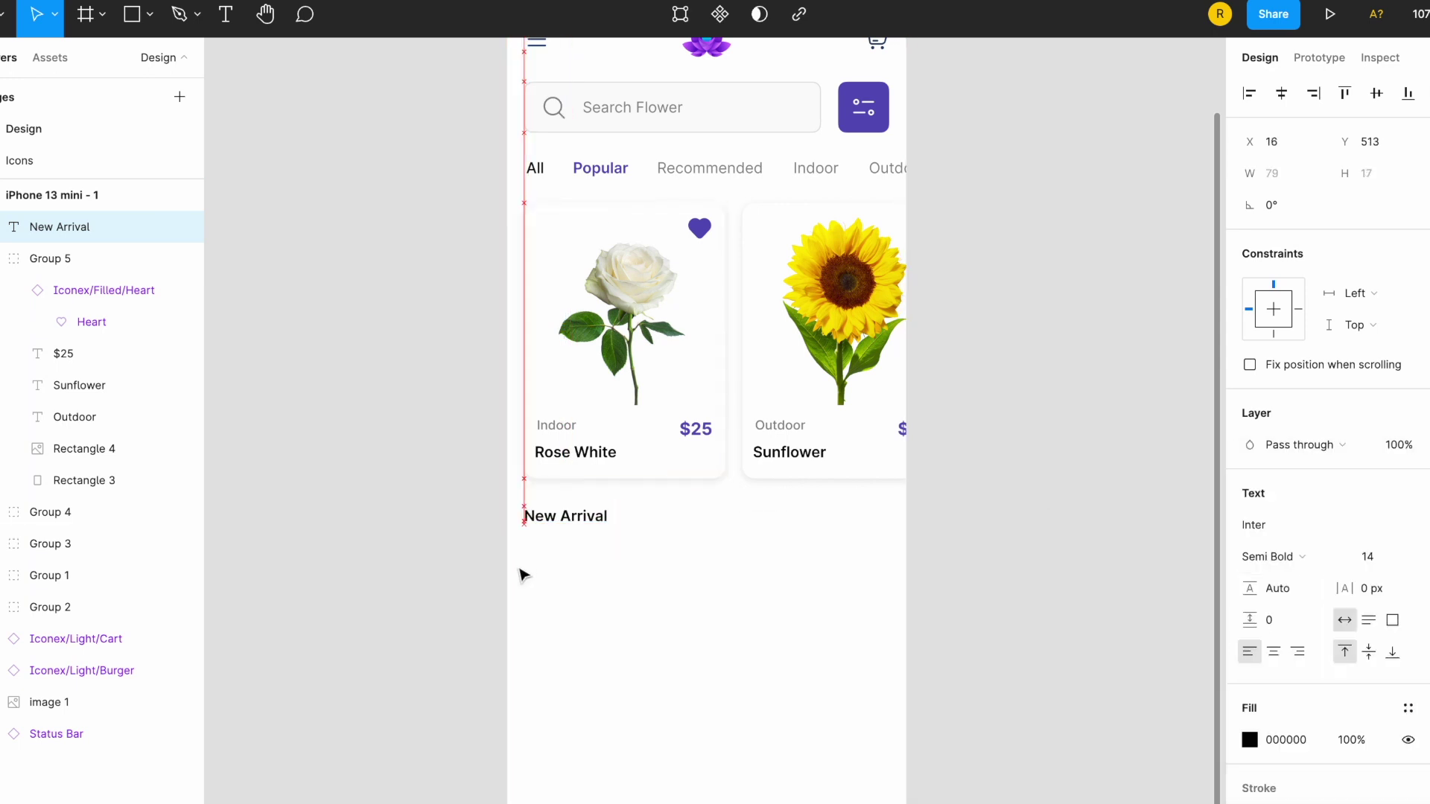
Step: Duplicate it as a grey #8B8B8B View all label in Medium 12 at the right edge
drag(559, 516, 827, 484)
text(View all)
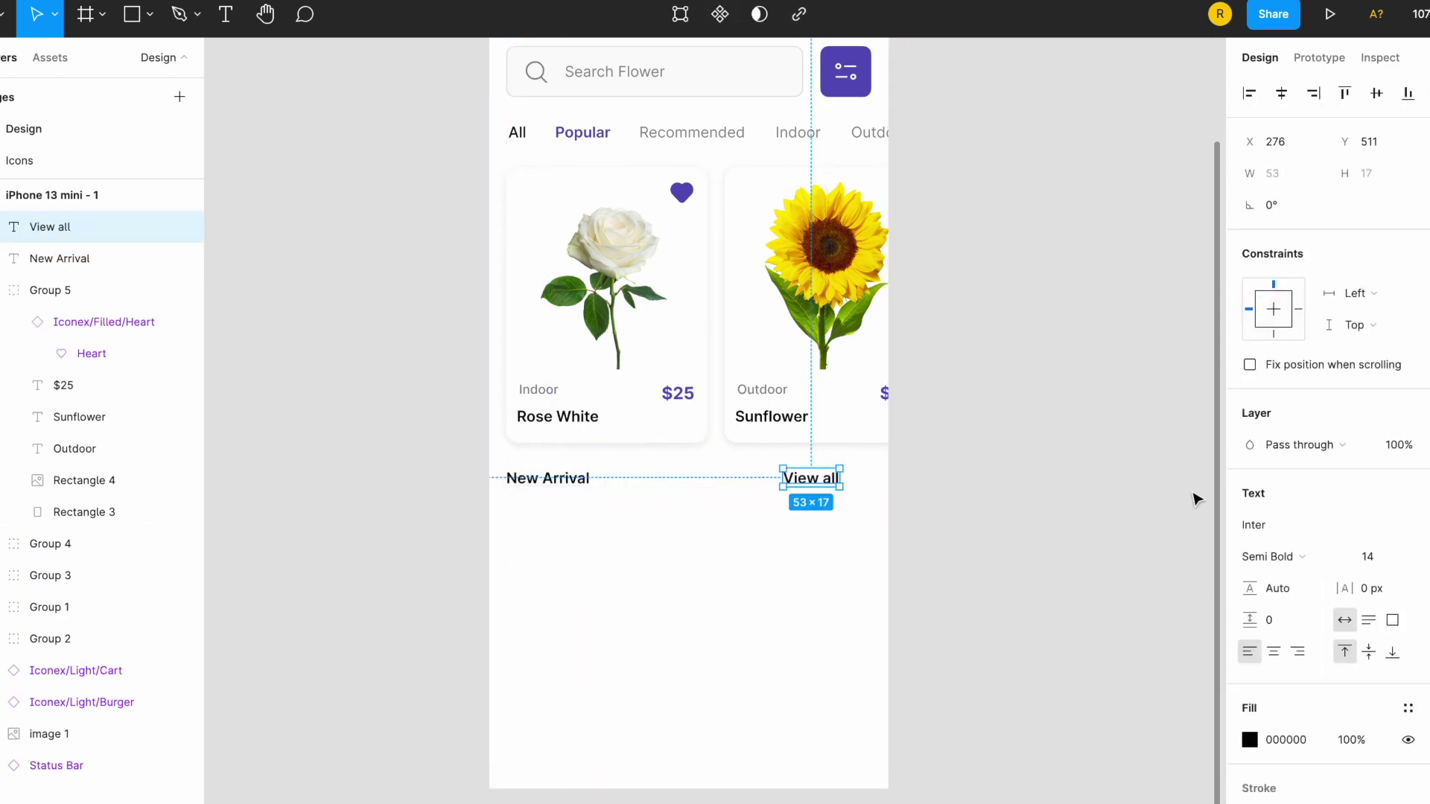
click(1274, 556)
click(1285, 529)
double_click(1367, 556)
text(12)
key(Return)
drag(808, 477, 851, 477)
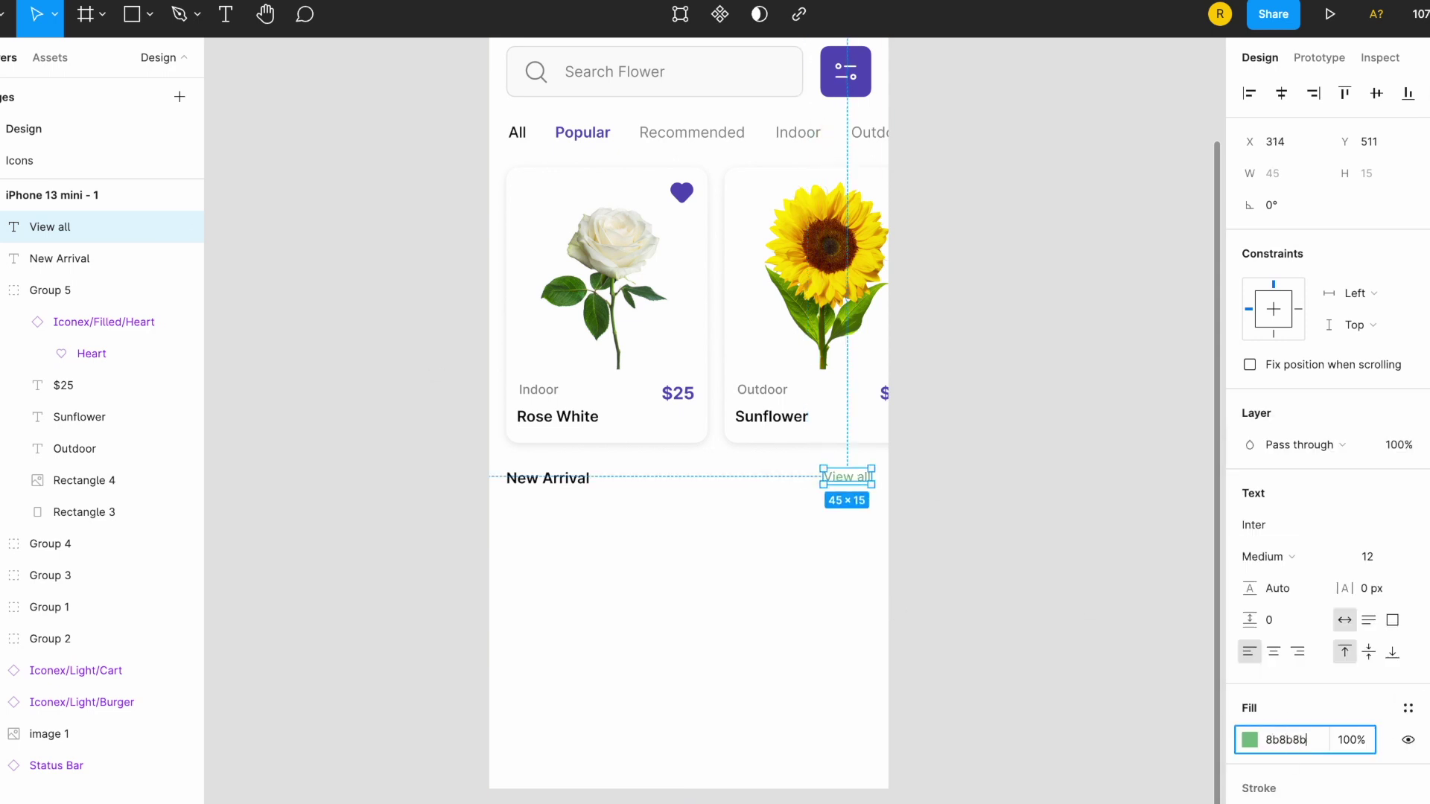
text(b)
click(977, 484)
Step: Draw a placeholder rectangle beneath the New Arrival heading
scroll(903, 542, down, 1)
key(r)
drag(511, 490, 875, 586)
click(655, 417)
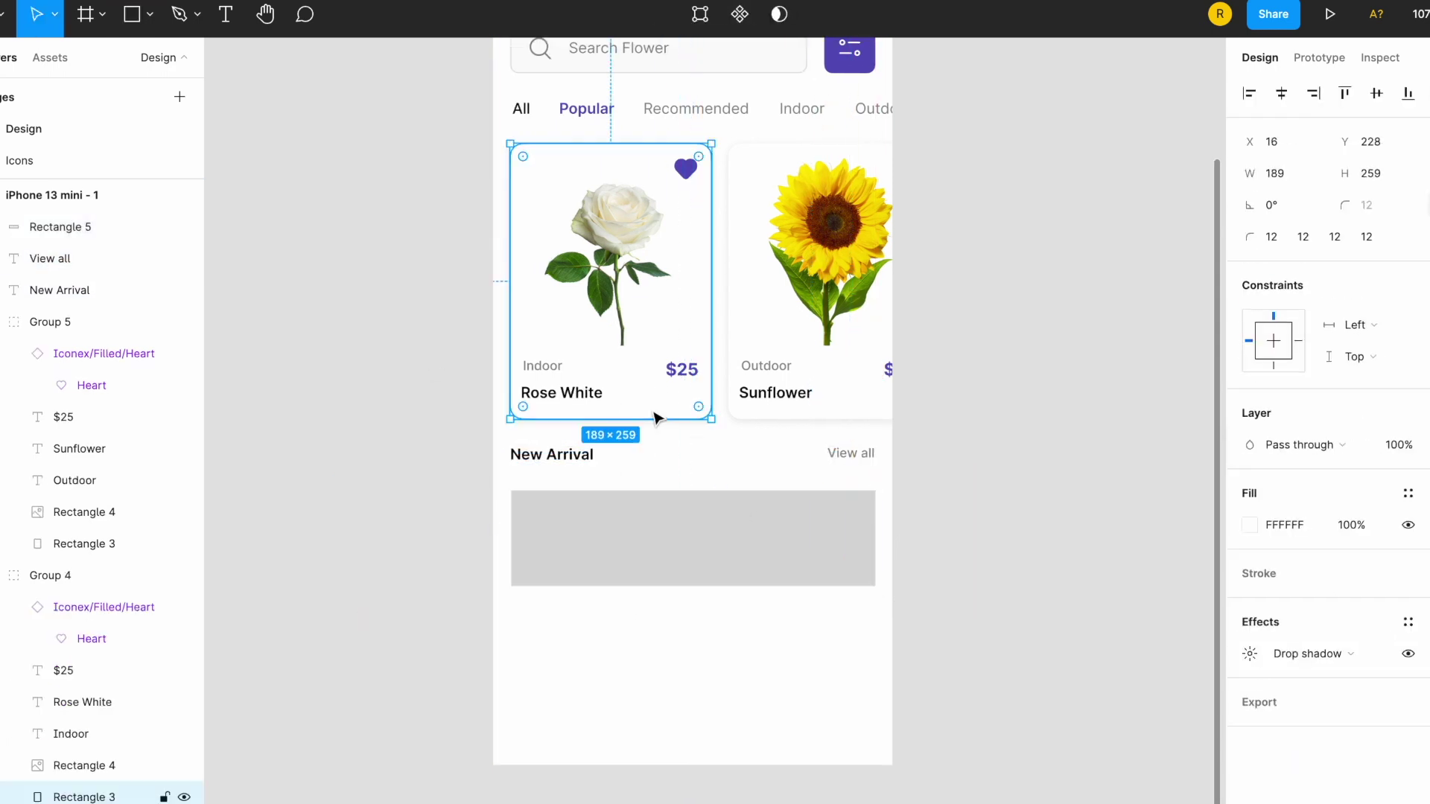
Step: Paste the card's white rounded shadow style onto the placeholder block
key(ctrl+alt+c)
click(719, 558)
key(ctrl+alt+v)
click(907, 570)
Step: Draw a 60×60 circle at the block's left side, centred vertically
key(o)
drag(530, 505, 593, 568)
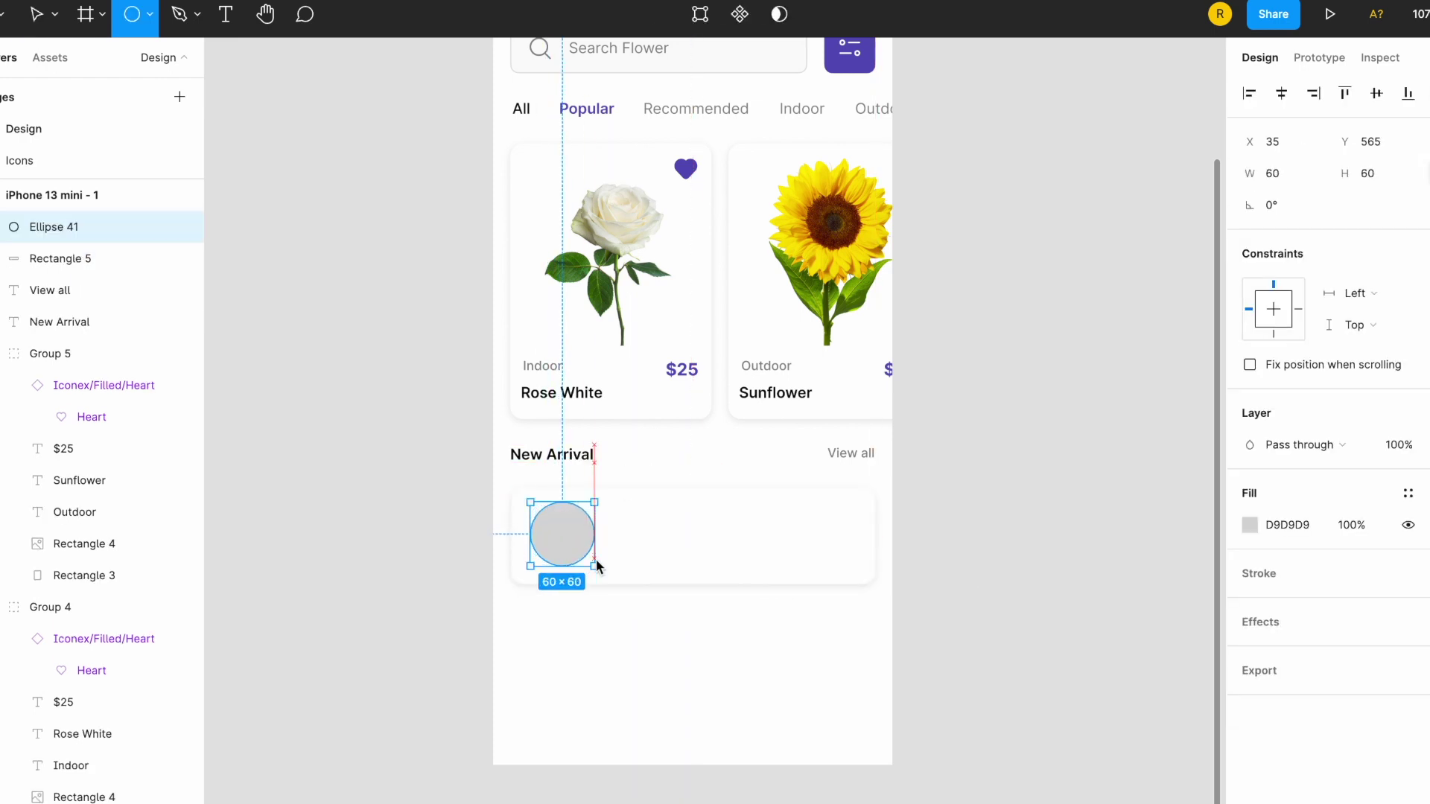
shift+click(693, 573)
click(1376, 93)
click(563, 537)
key(Left)
key(Left)
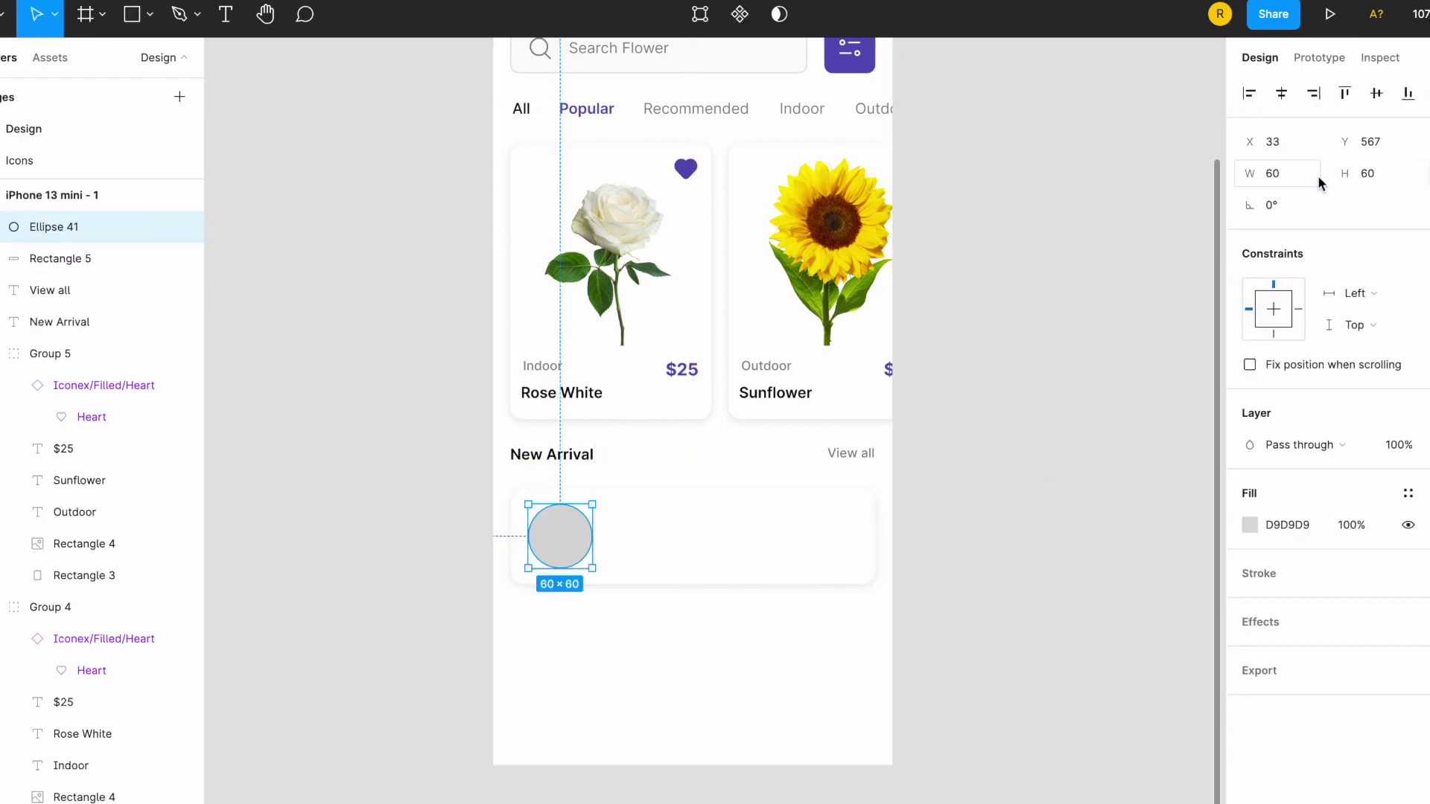
click(637, 537)
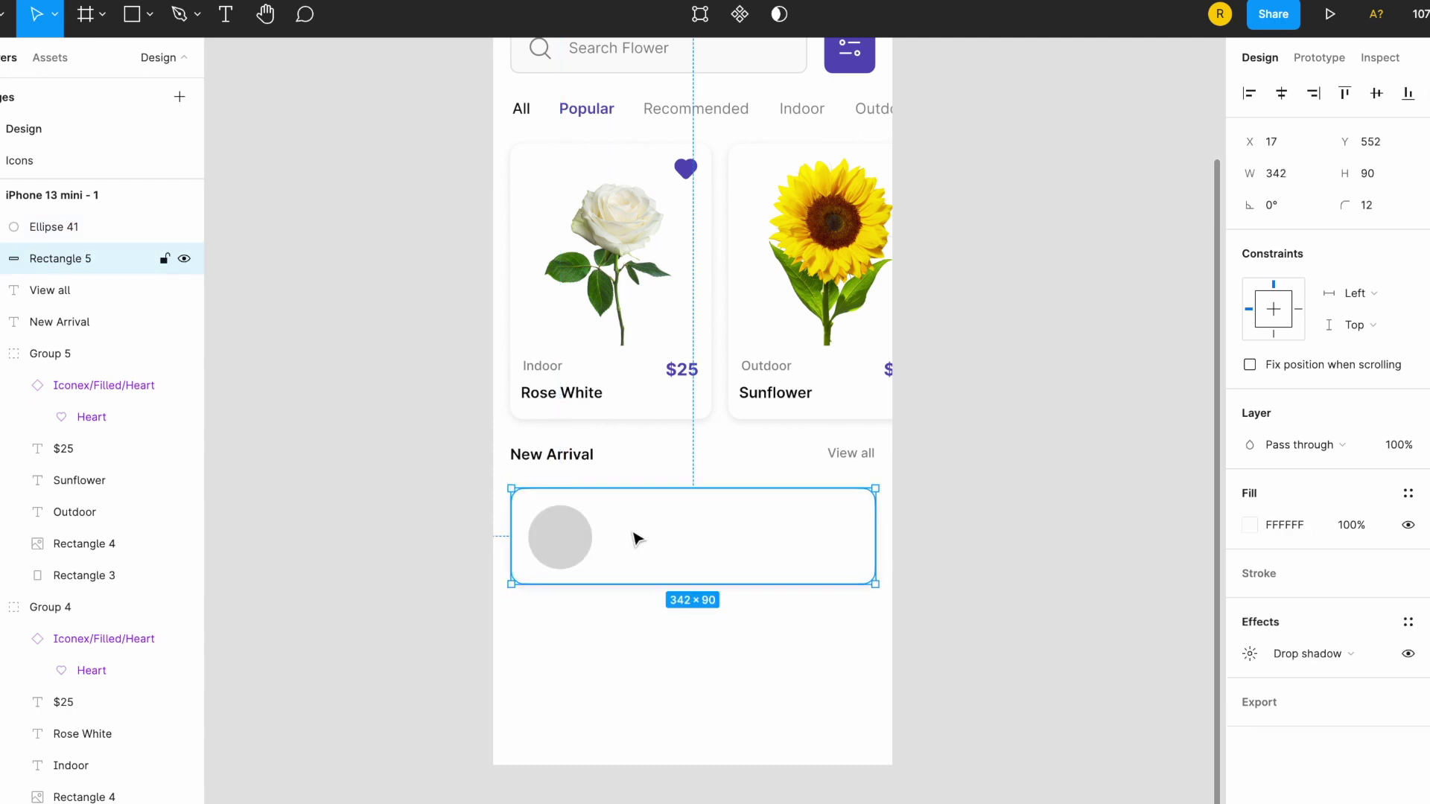
click(466, 569)
Step: Fill the circle with a red rose photo from Google Images and begin a label beside it
click(585, 536)
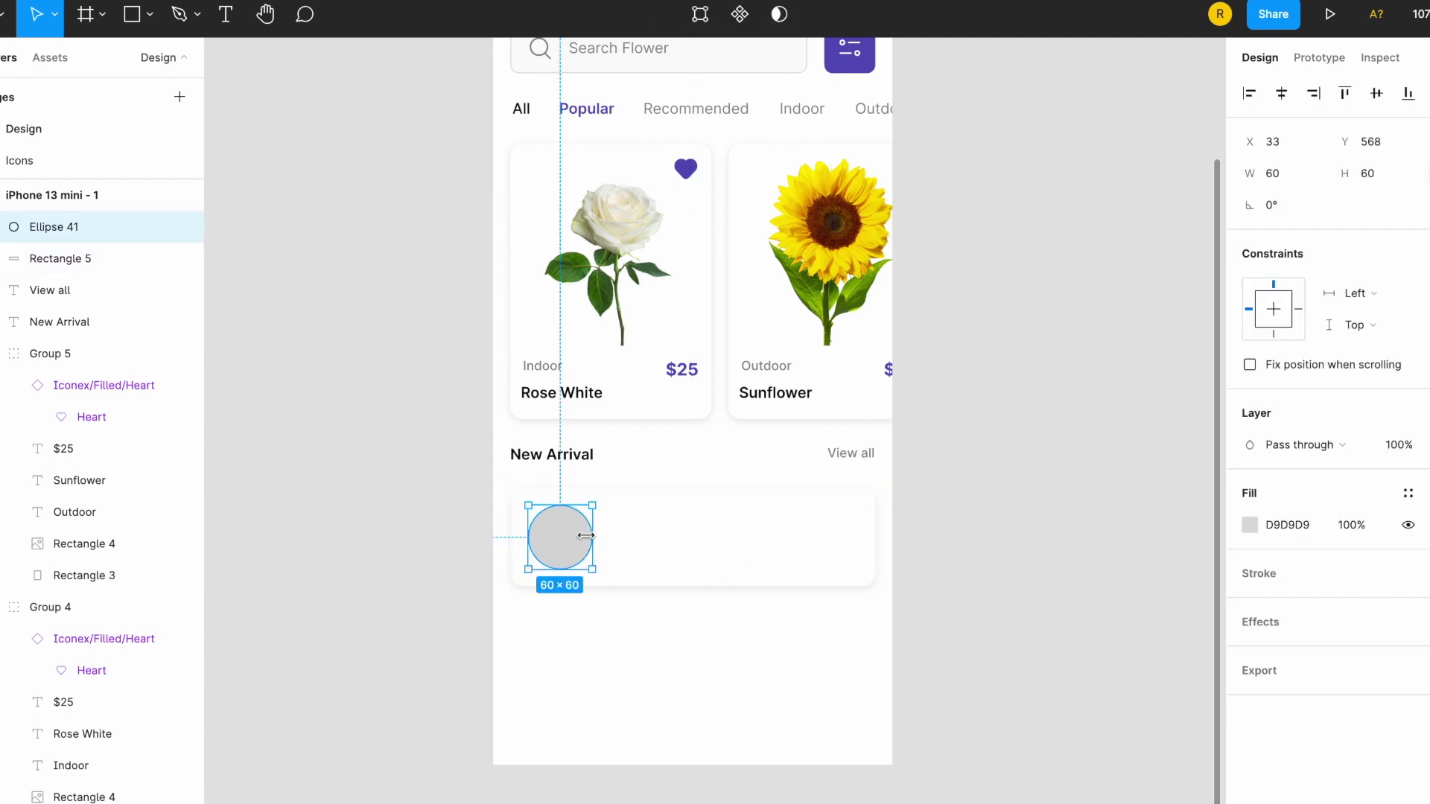
text(rose)
key(Return)
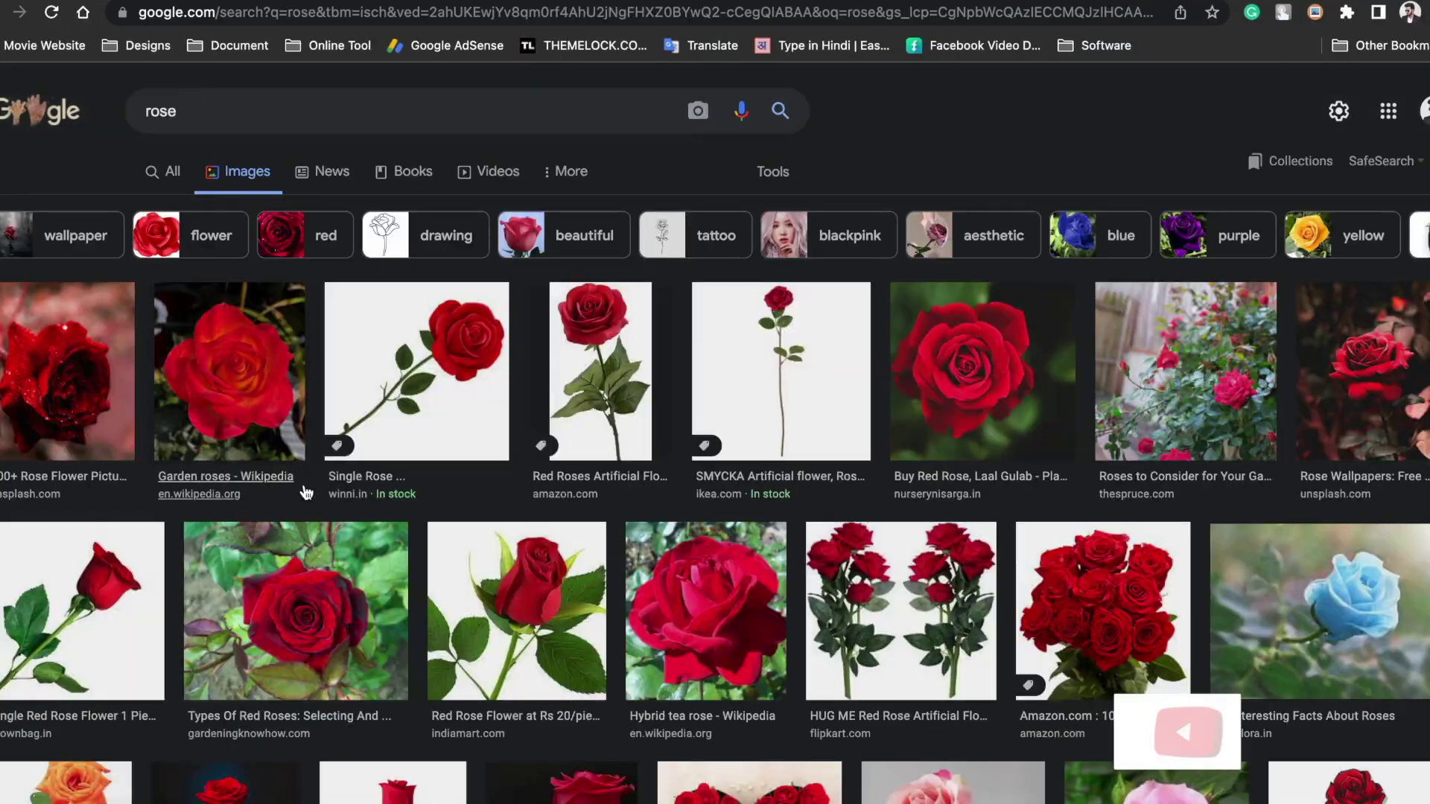
scroll(479, 559, down, 3)
scroll(480, 558, down, 5)
scroll(745, 447, up, 10)
click(1020, 433)
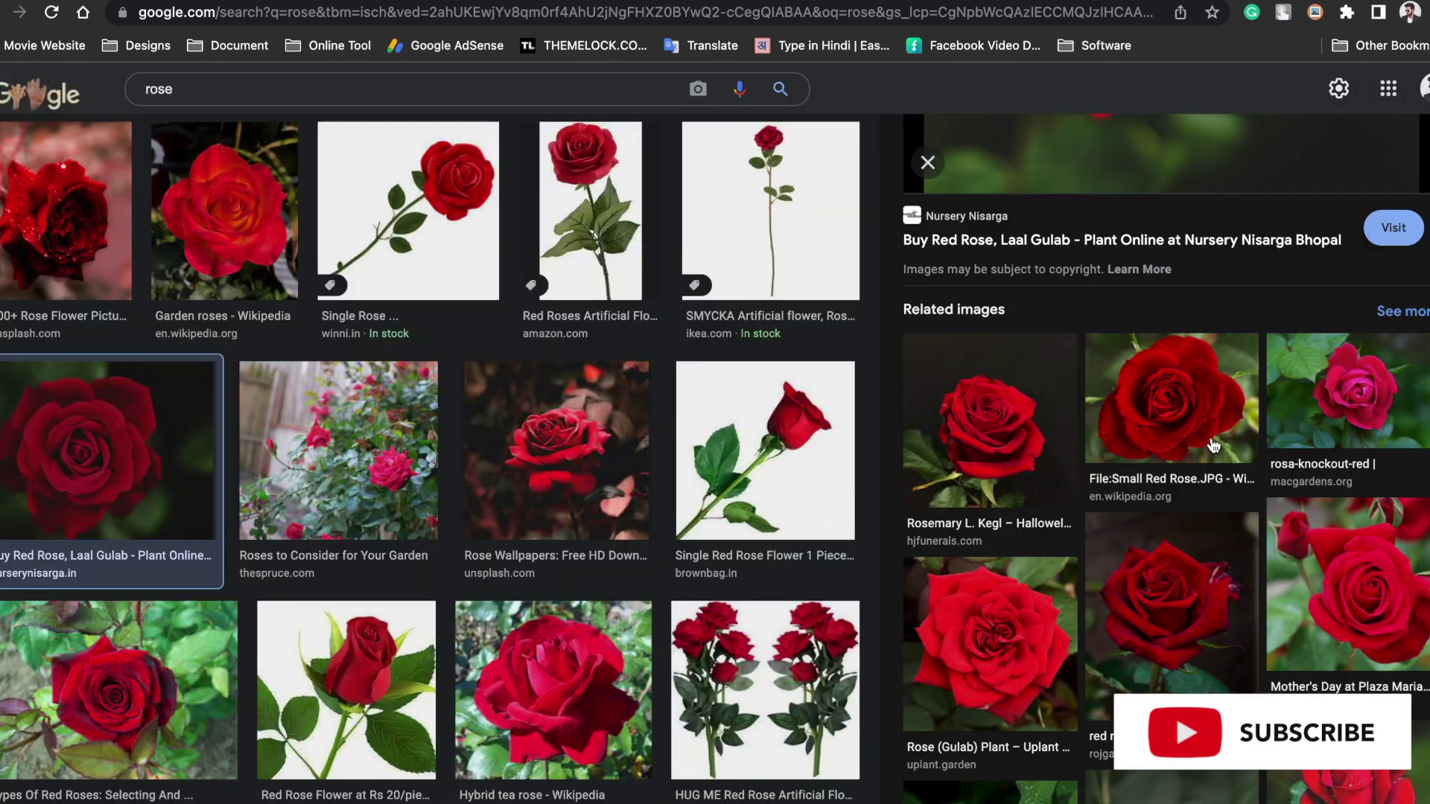
click(1021, 434)
right_click(1108, 338)
click(1158, 556)
key(alt+Tab)
key(ctrl+v)
key(t)
click(613, 513)
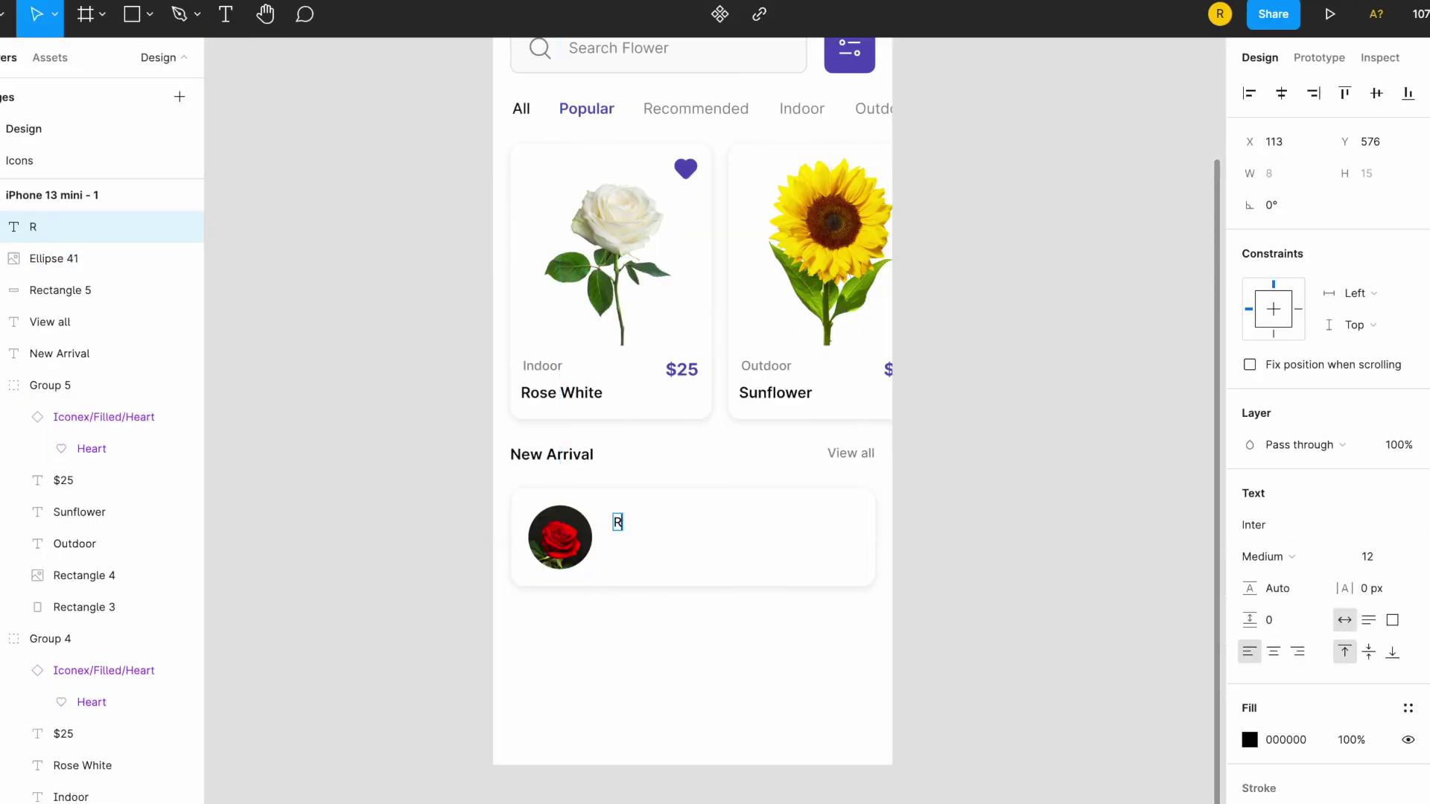
Step: Lower the Red Rose text, copy an Indoor label above it, and group the two texts
scroll(642, 564, up, 3)
text(ed Rose)
drag(648, 524, 630, 573)
click(551, 566)
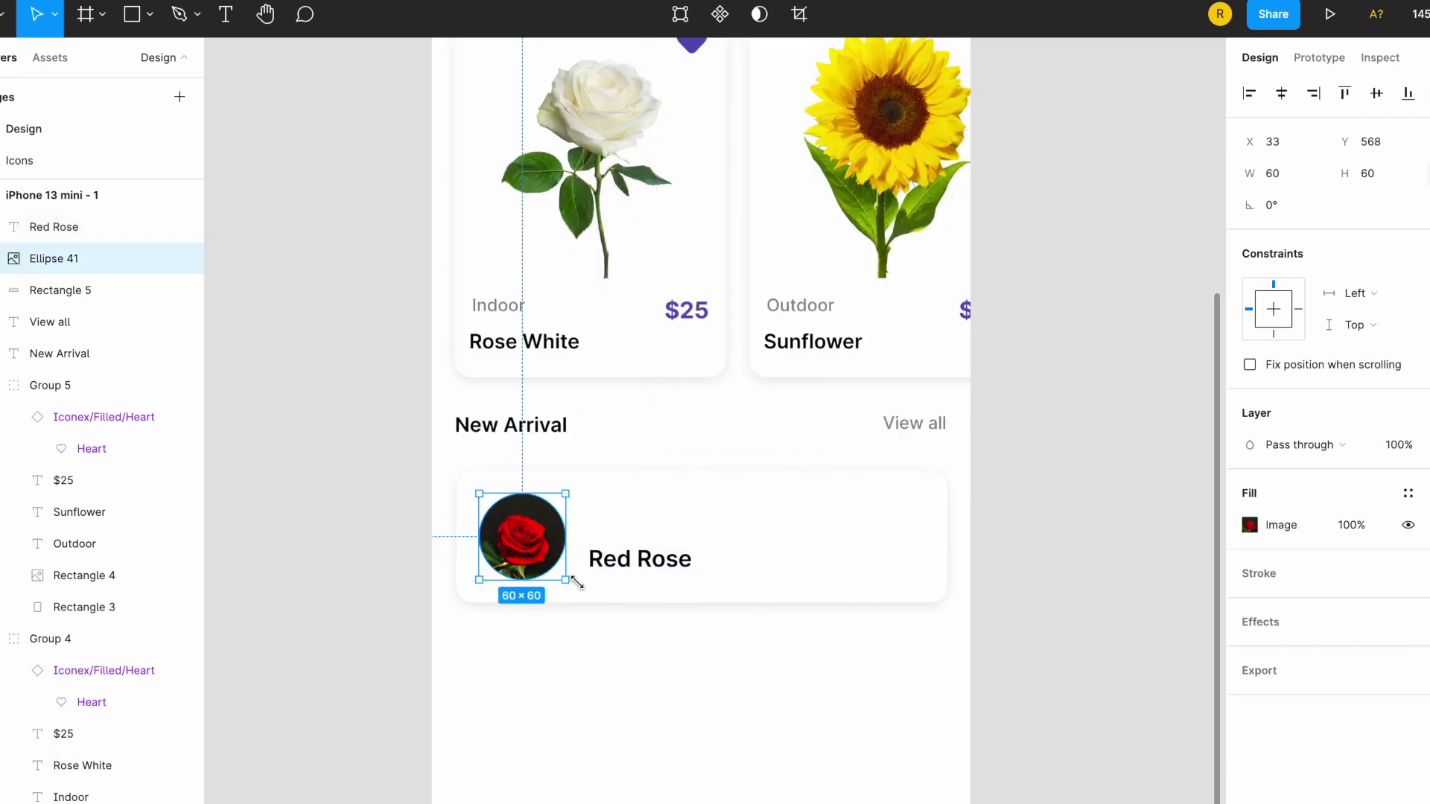
click(594, 559)
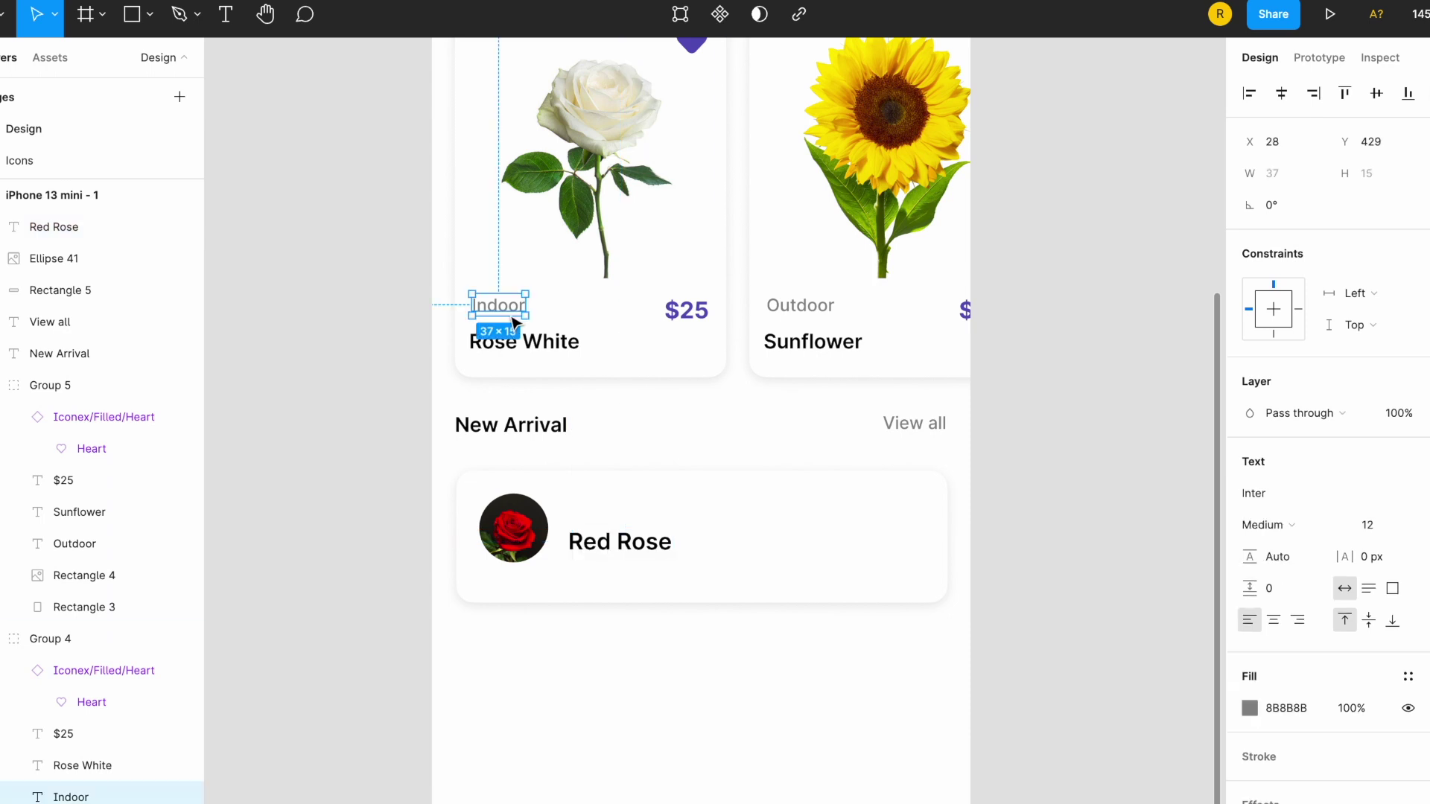
drag(491, 306, 604, 552)
shift+click(632, 545)
key(ctrl+g)
Step: Paste the price onto the Red Rose card and group all the card's layers
shift+click(536, 516)
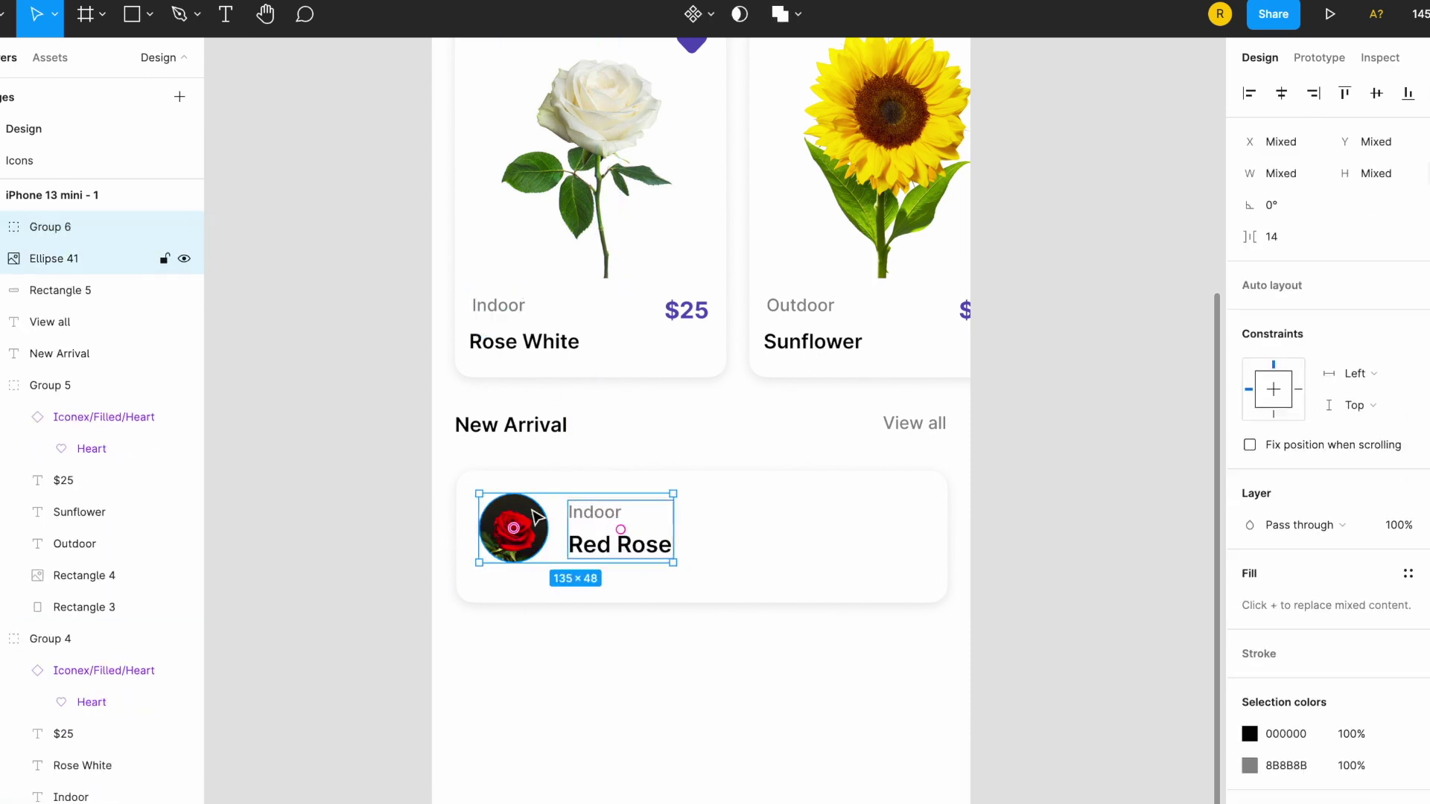
click(745, 537)
right_click(857, 525)
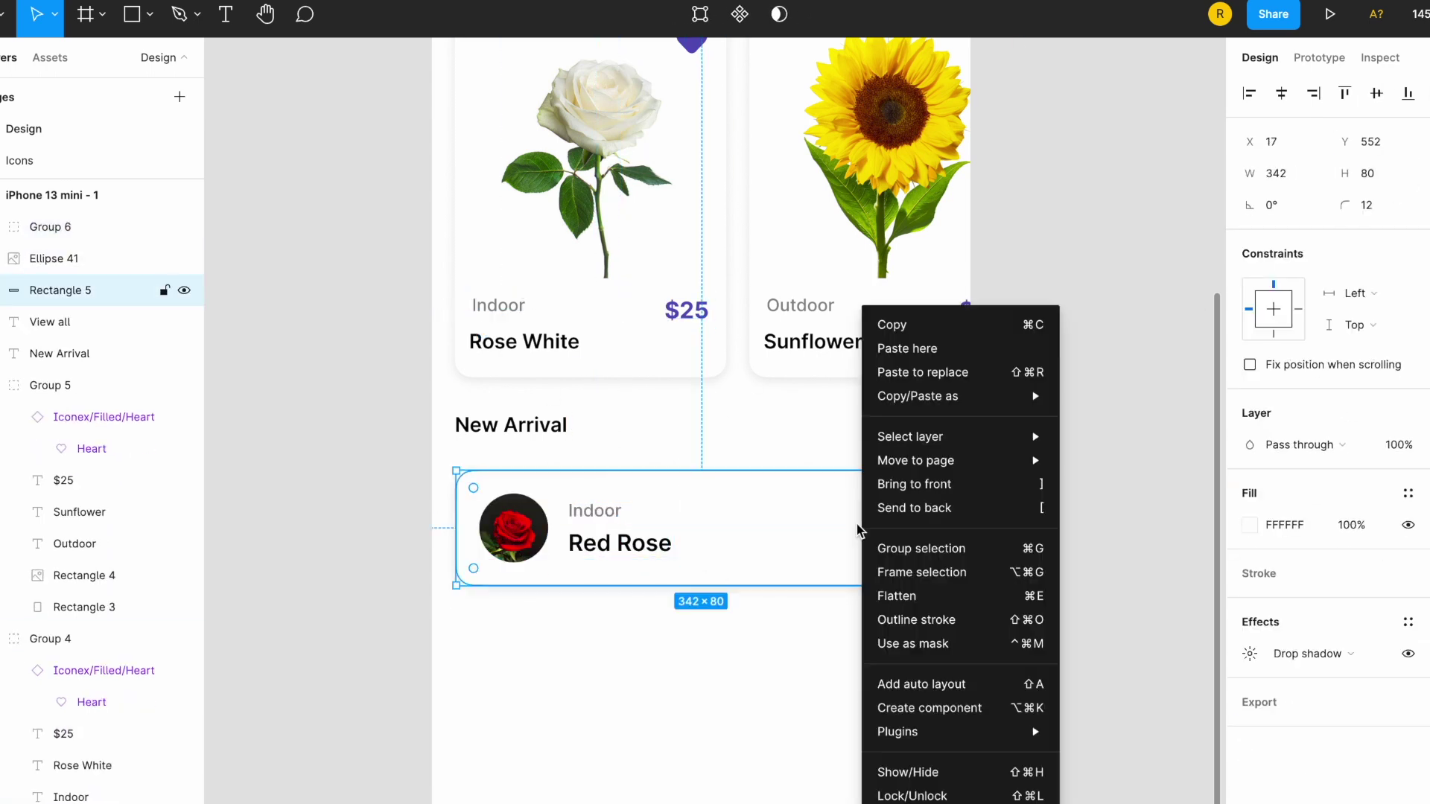
click(910, 345)
click(1069, 622)
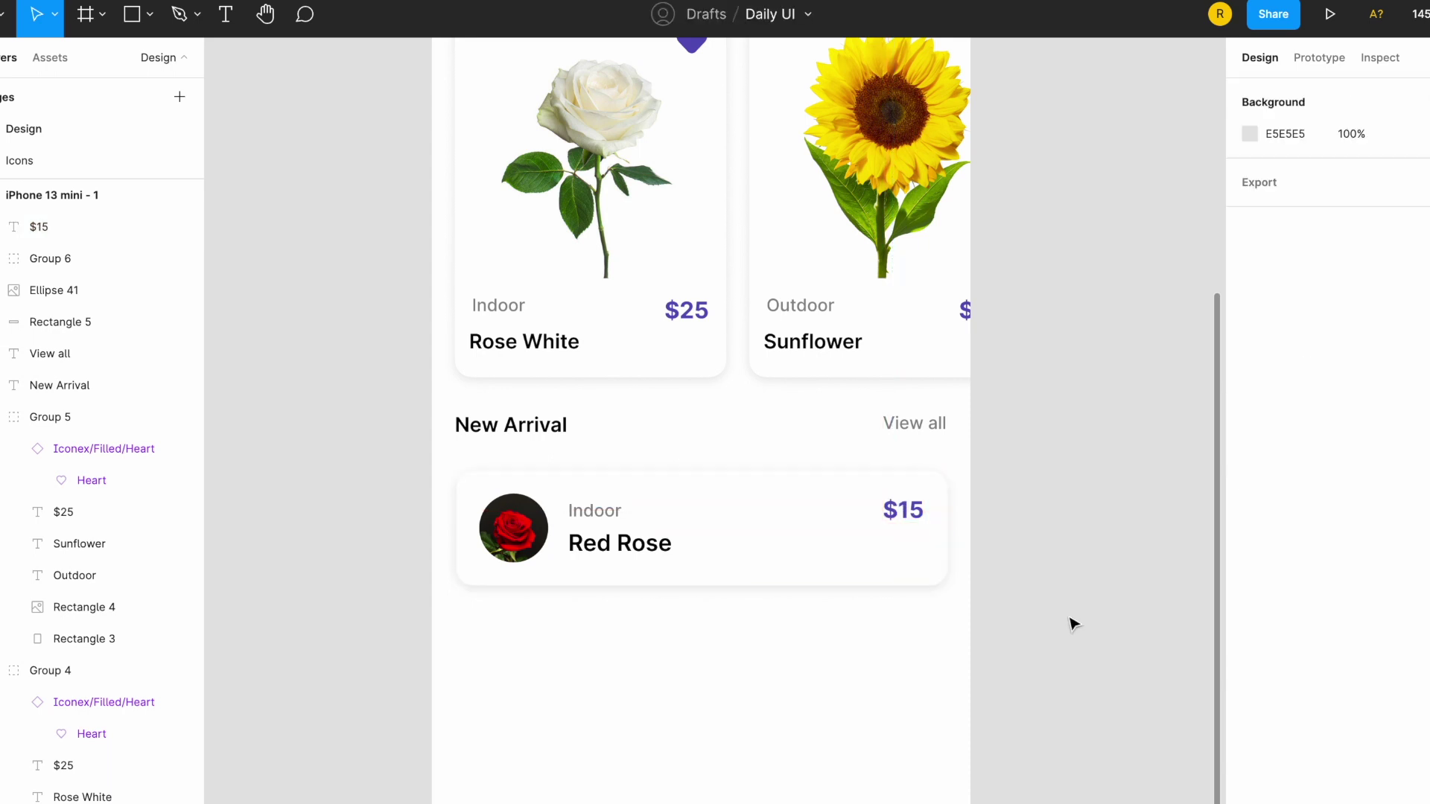
scroll(1031, 527, down, 1)
drag(537, 533, 1024, 447)
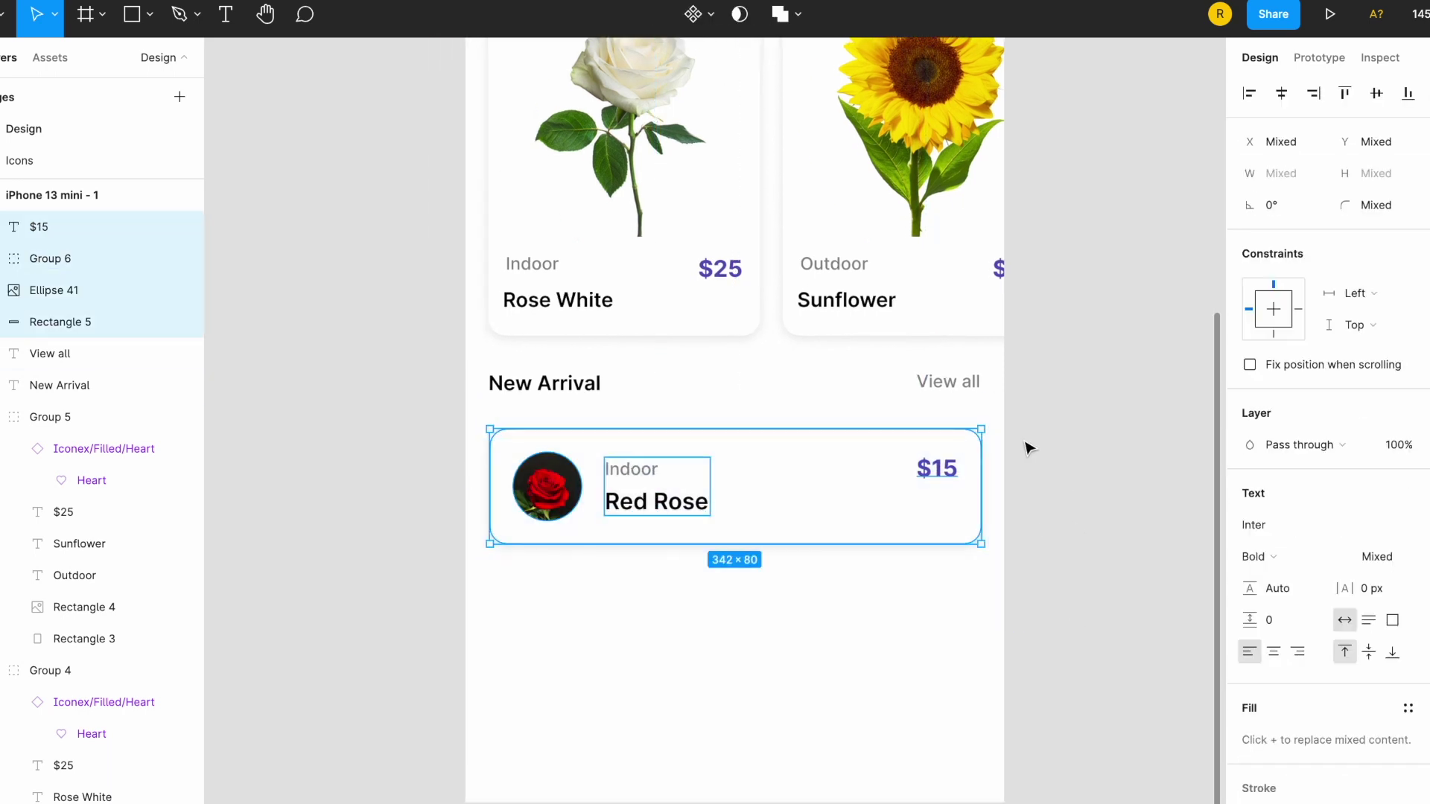
key(ctrl+g)
Step: Duplicate the Red Rose card below itself and copy a white lily photo from image search
drag(704, 463, 703, 593)
double_click(645, 634)
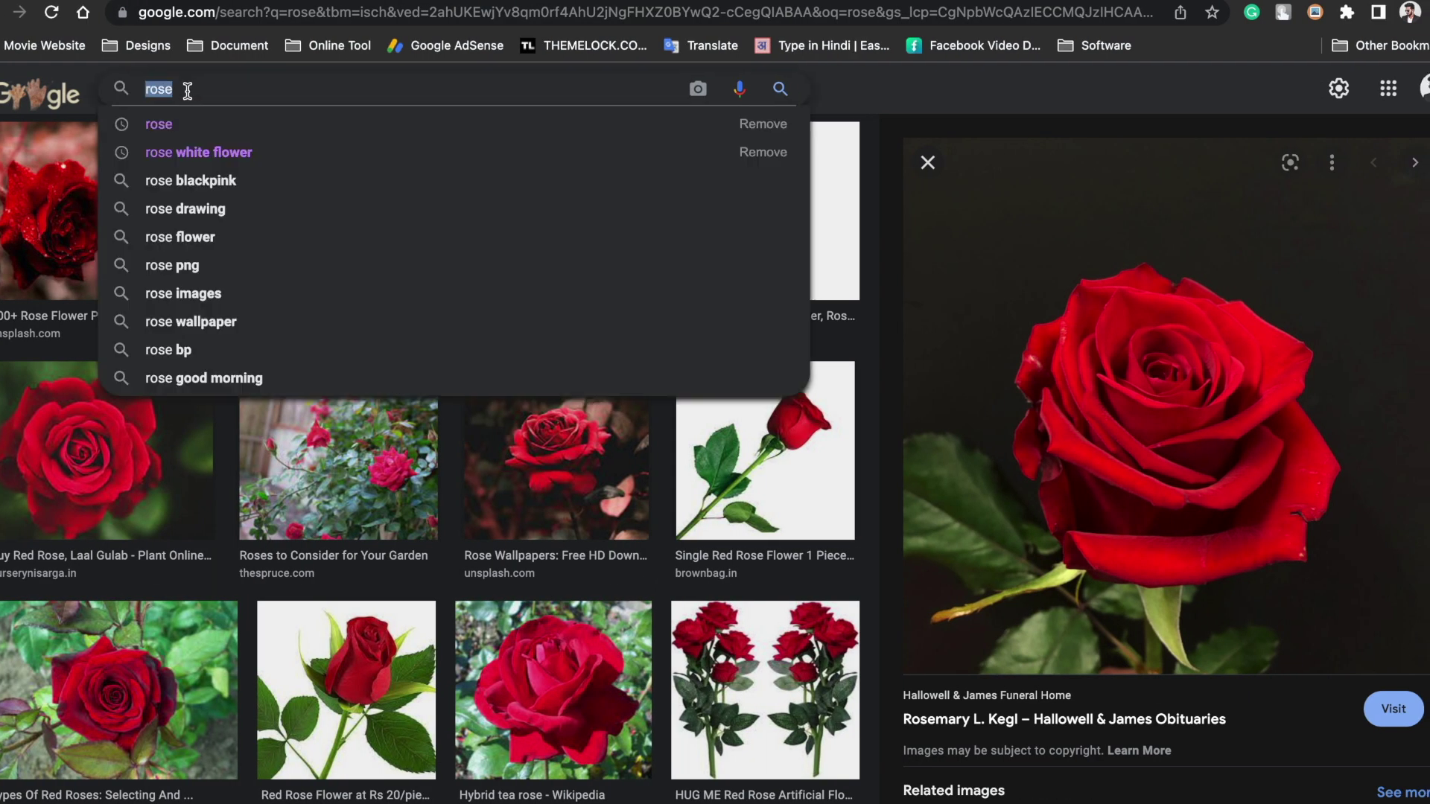
text(lilly flower)
click(522, 180)
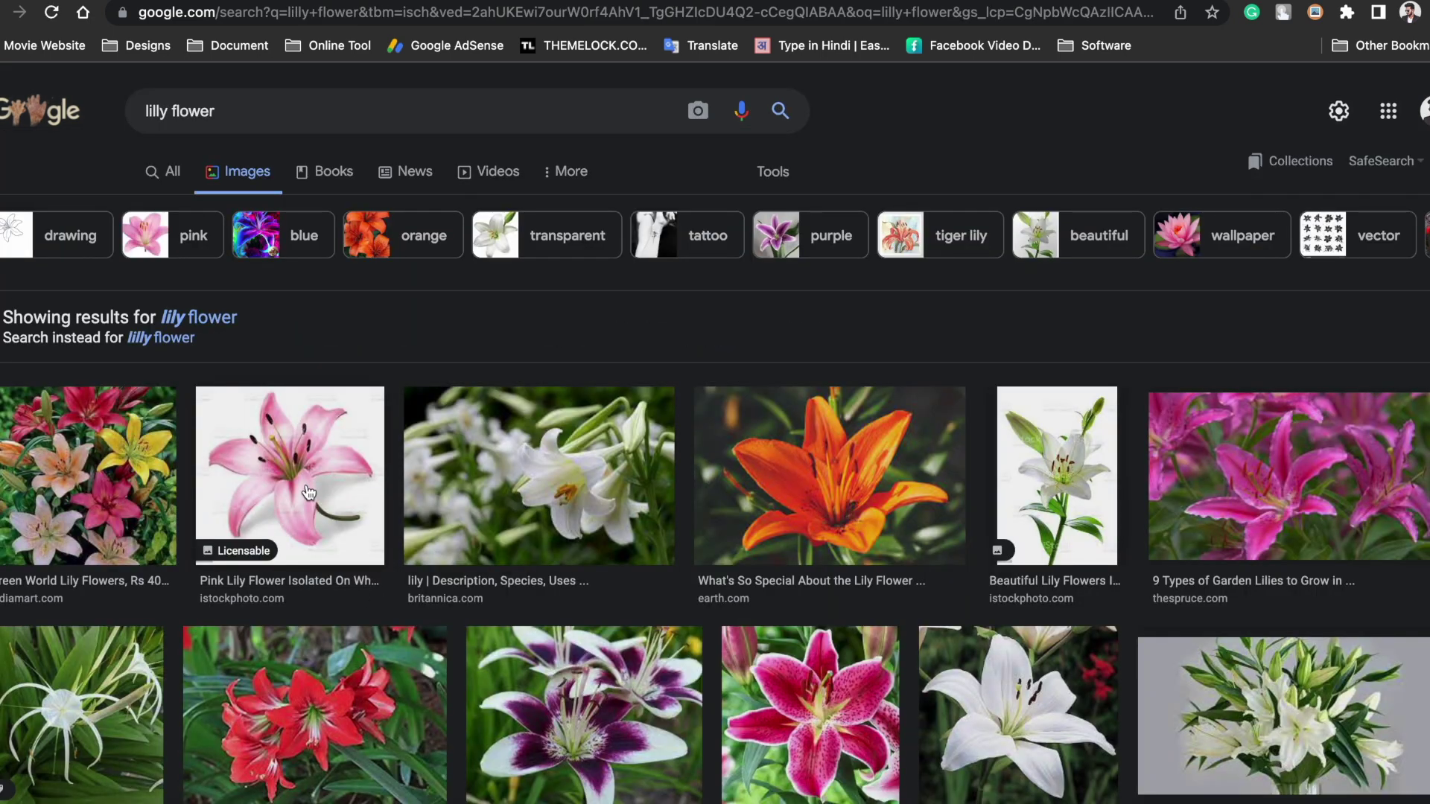
click(326, 500)
right_click(1147, 406)
scroll(493, 671, down, 1)
click(493, 633)
right_click(1102, 303)
click(1206, 536)
key(super+Tab)
Step: Paste the white lily into the copied card's circle and rename the flower to White Lily
click(548, 619)
key(super+v)
double_click(645, 634)
text(W)
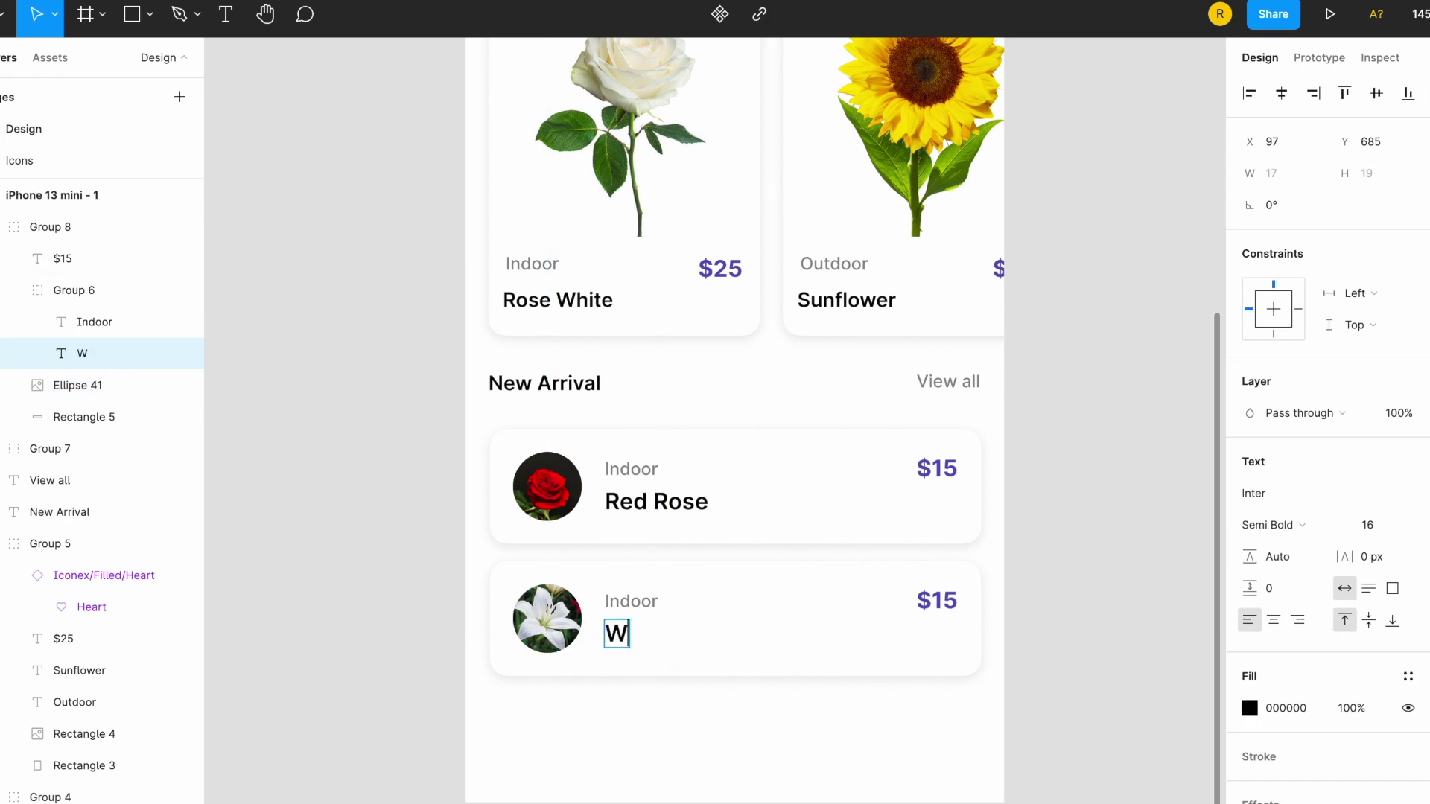
click(942, 600)
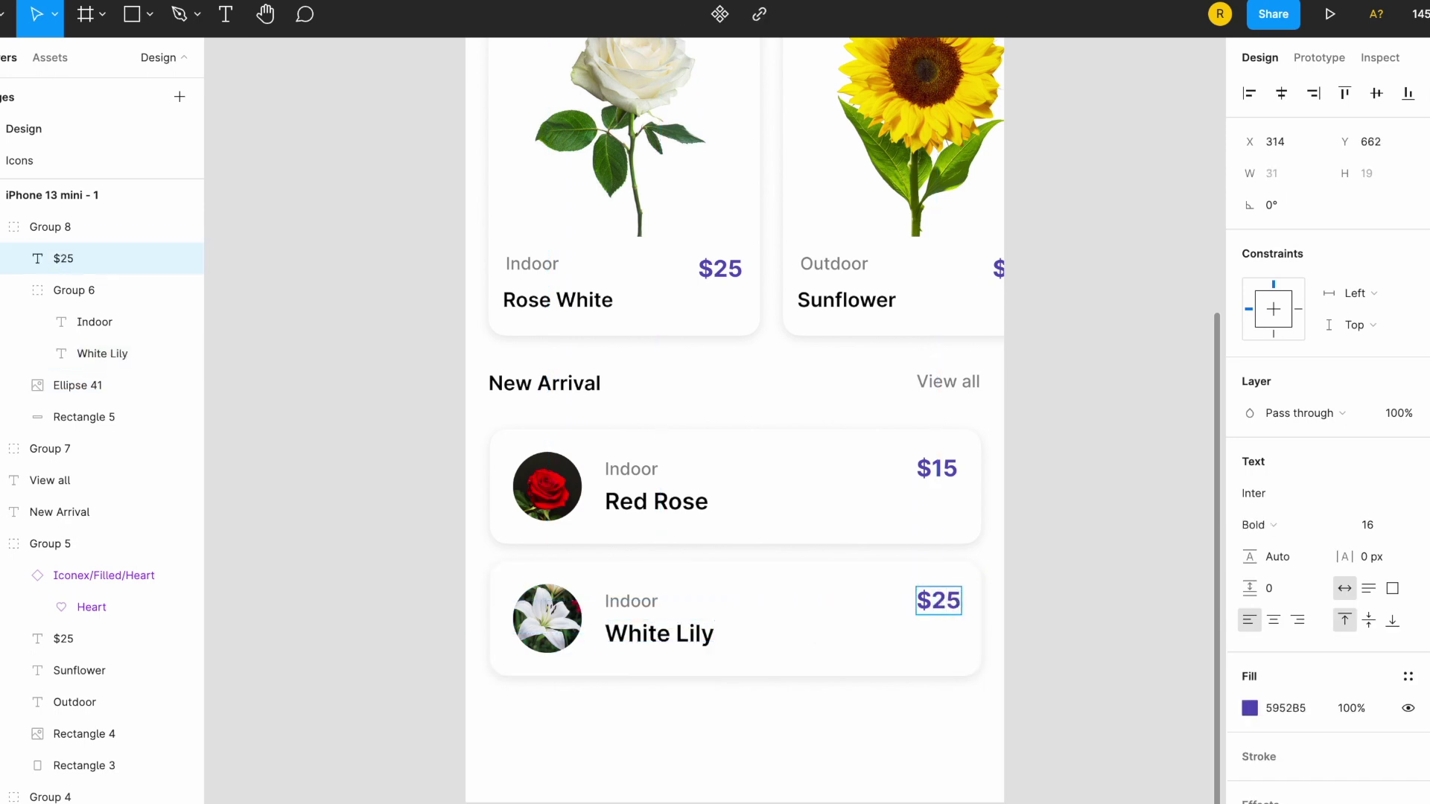
click(639, 605)
key(Escape)
scroll(674, 721, down, 3)
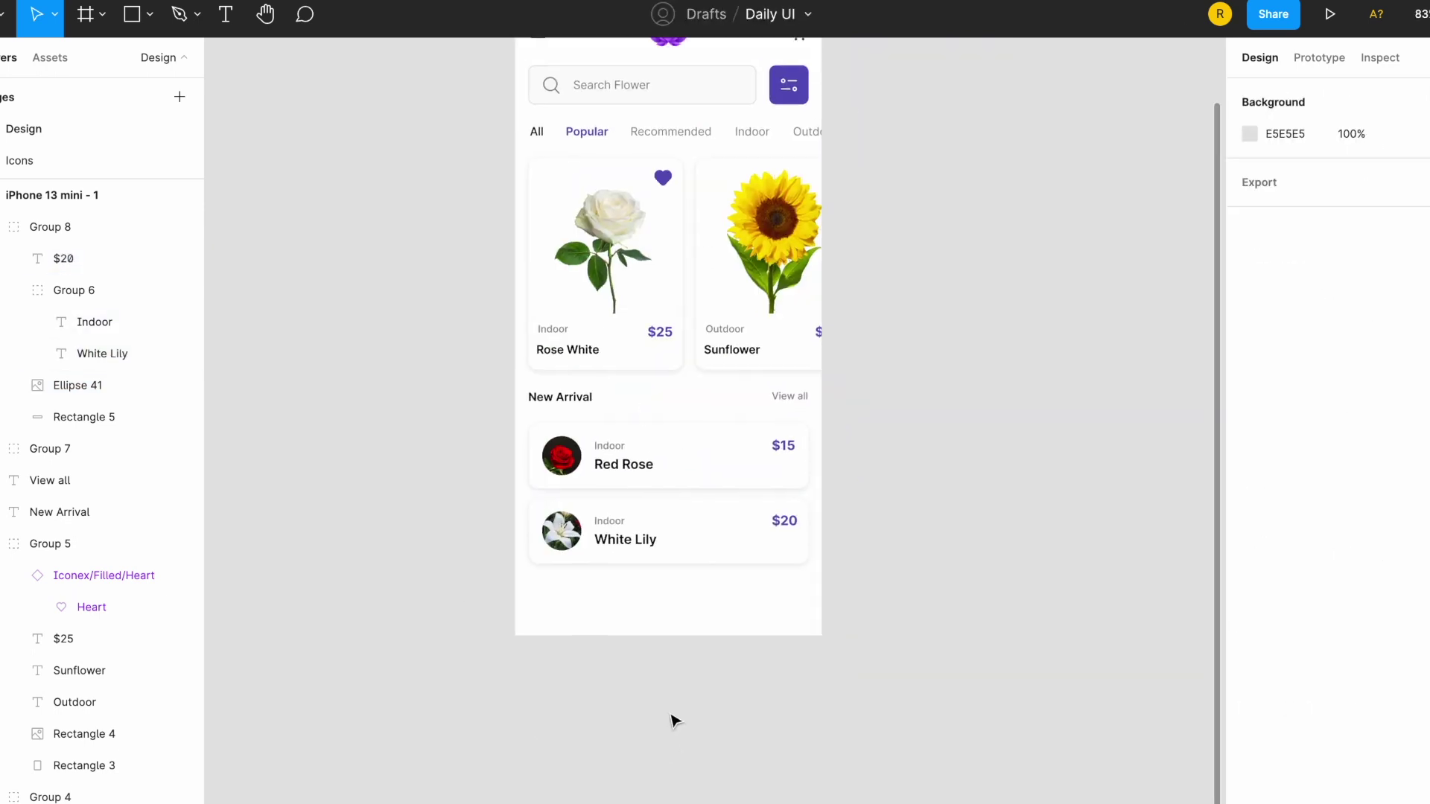
Step: Draw a full-width 375×80 white bar with a drop shadow at the screen bottom
drag(495, 569, 819, 635)
drag(495, 600, 515, 600)
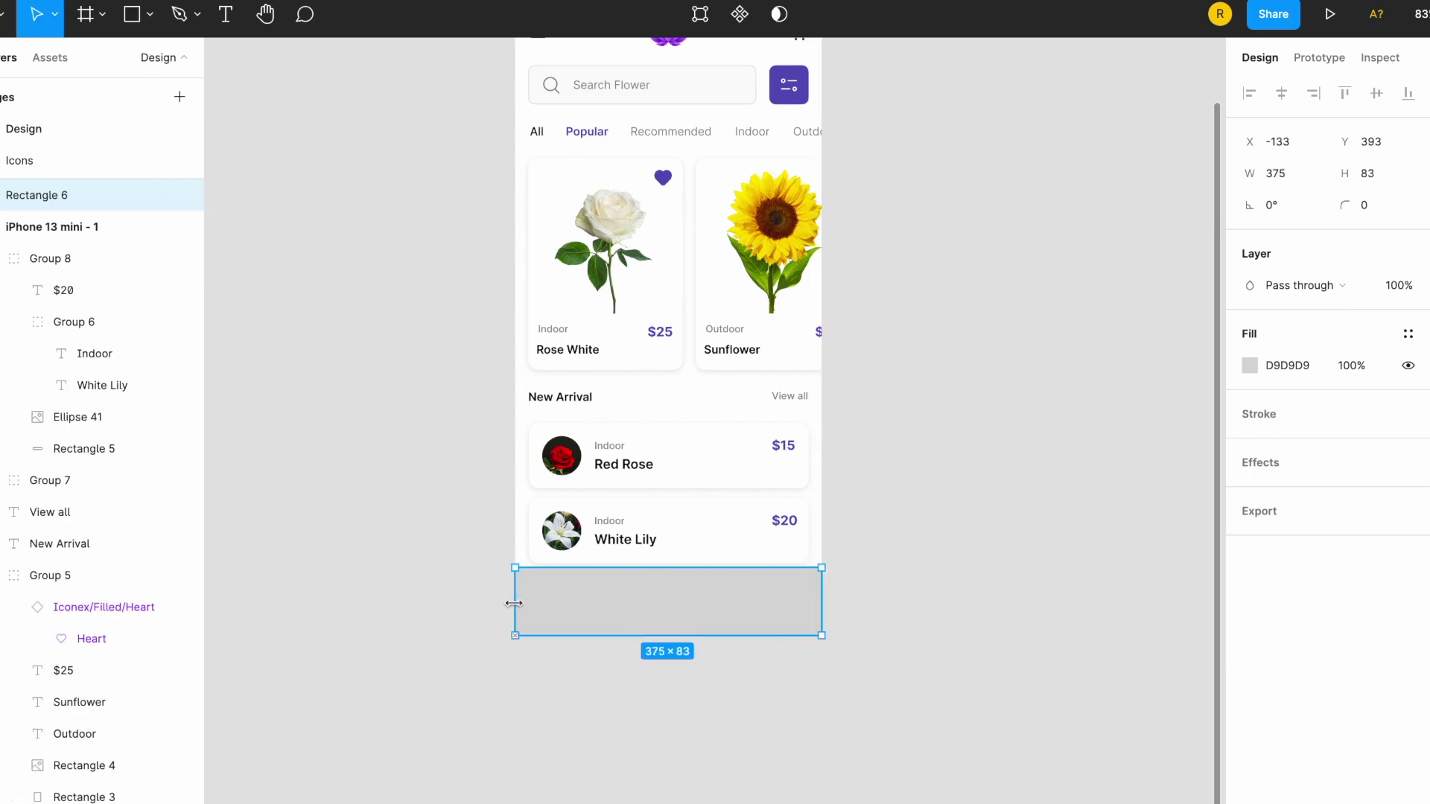
click(745, 551)
key(ctrl+alt+c)
click(671, 601)
key(ctrl+alt+v)
key(Escape)
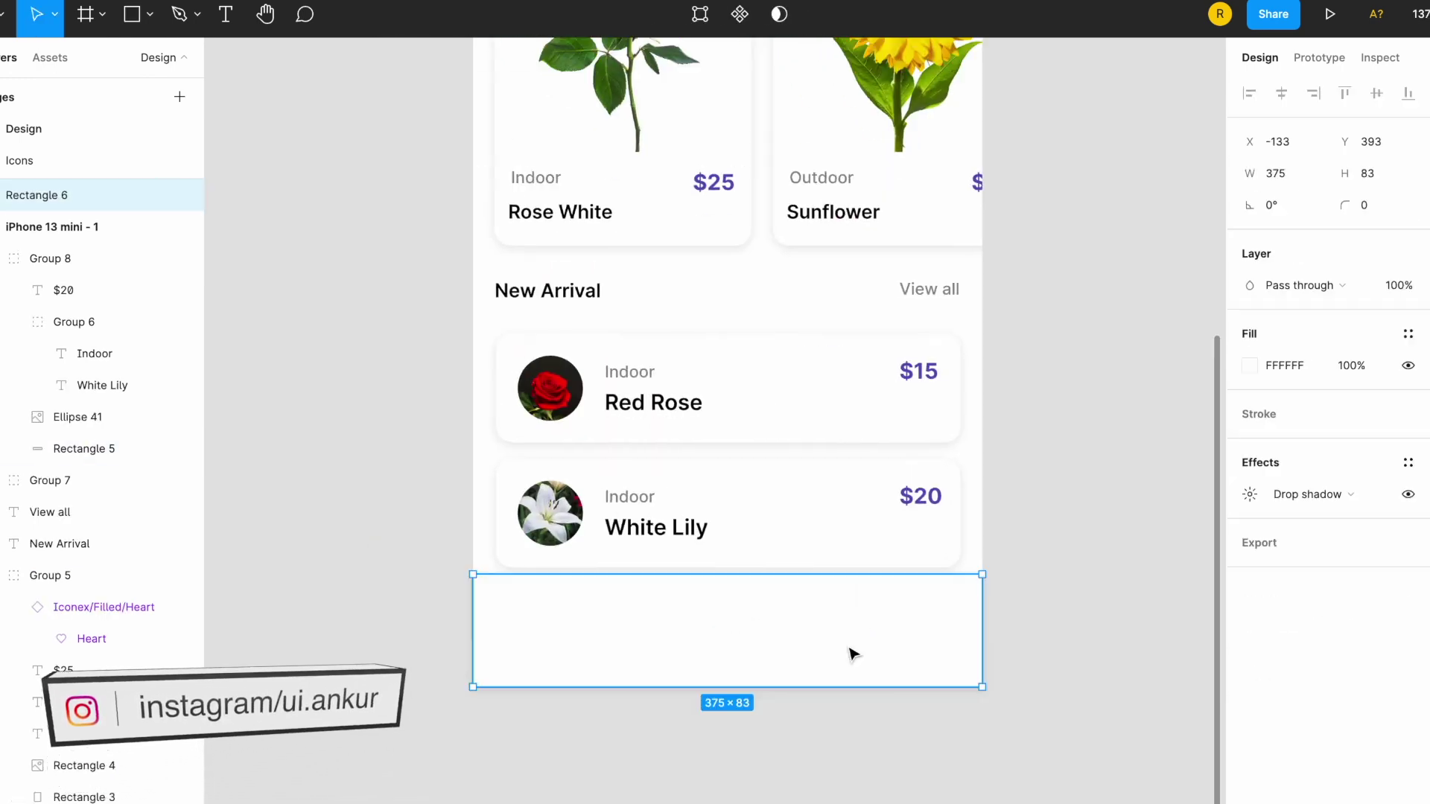
click(795, 568)
key(Escape)
click(795, 621)
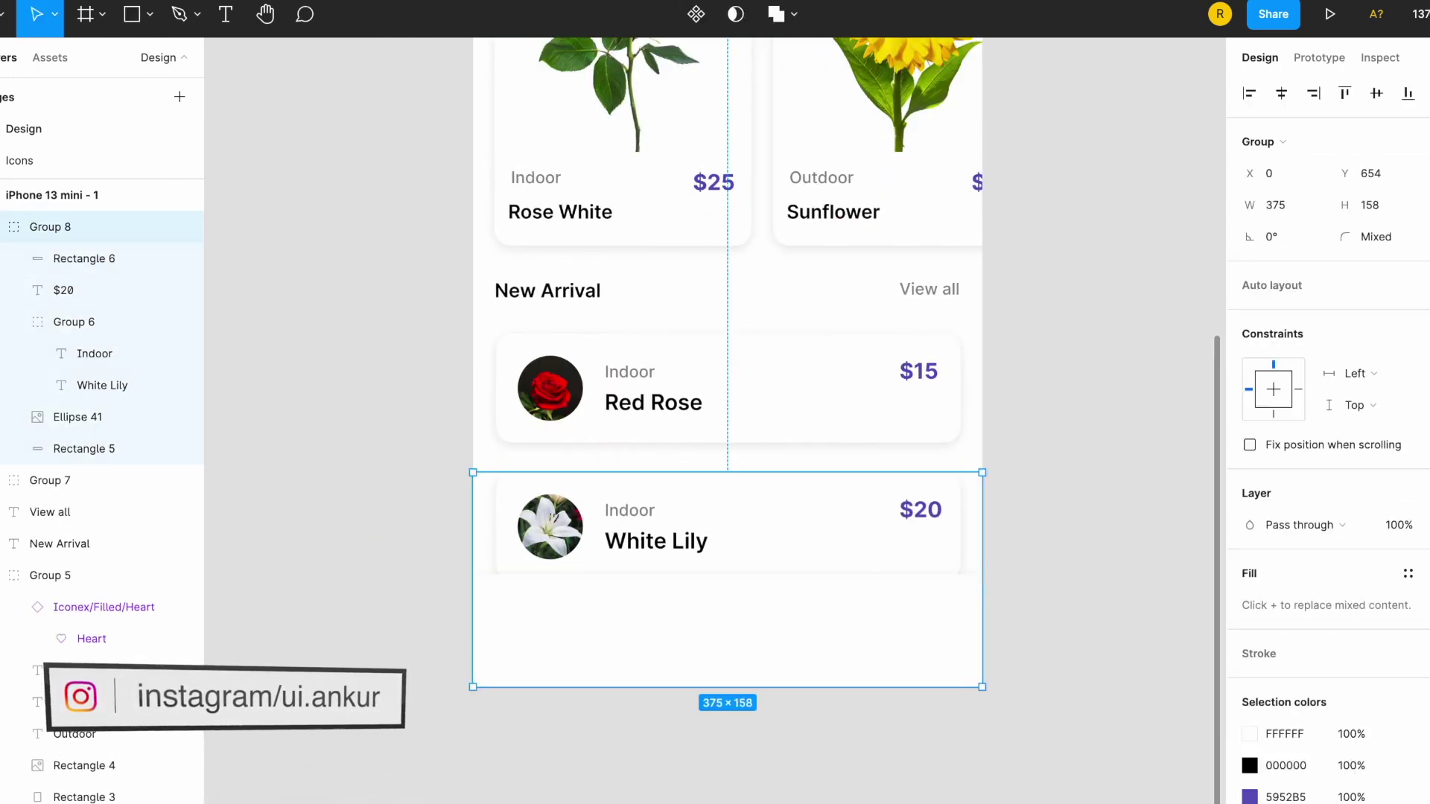
click(775, 745)
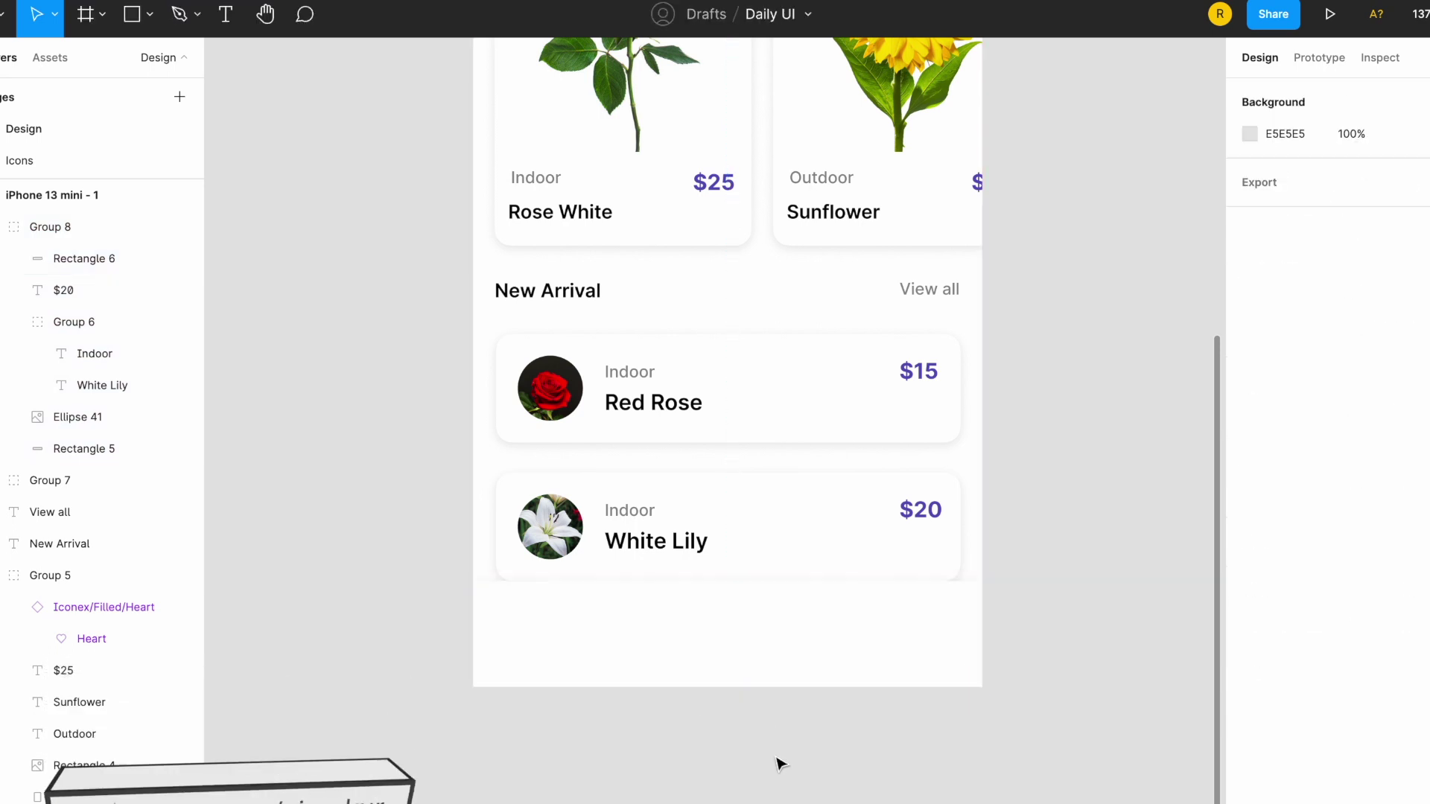
Step: Paste the filled Home icon from the Icons page into the bar in brand purple
key(Page_Down)
key(ctrl+c)
key(Page_Up)
key(ctrl+v)
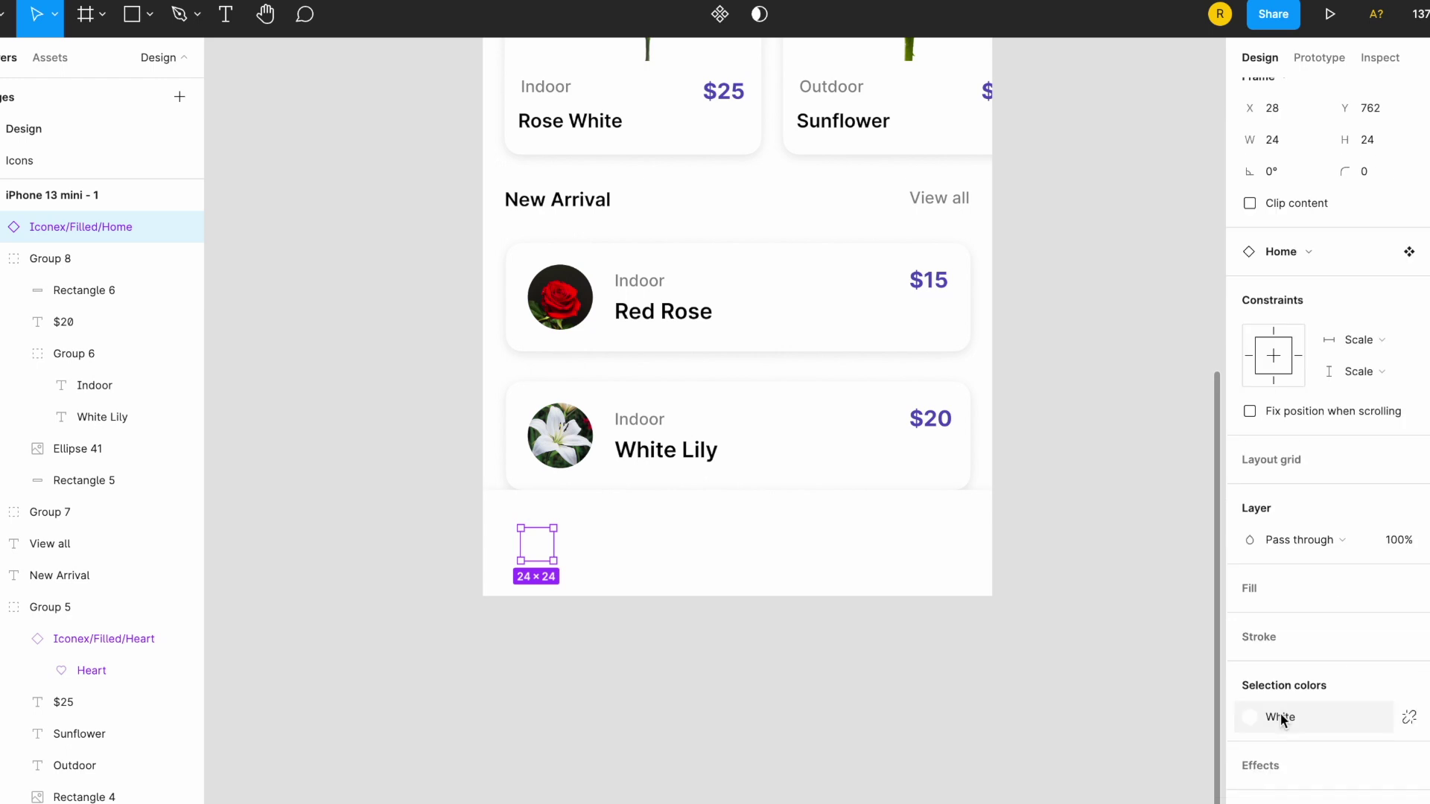
click(1249, 715)
click(1069, 789)
drag(540, 552, 546, 547)
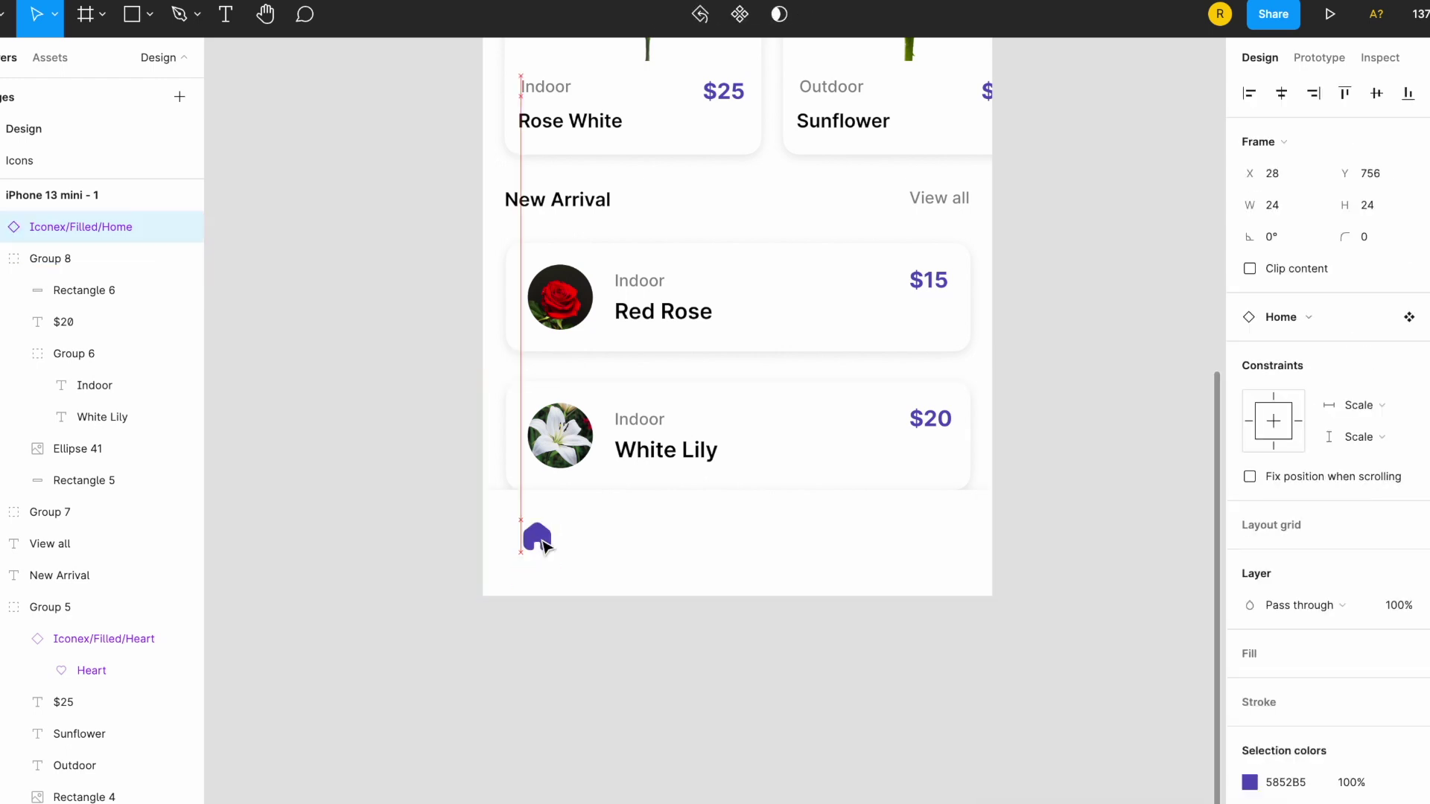
Step: Add a purple semi-bold 'Home' label under the icon and place the tab at the bar's left
click(516, 581)
text(Home)
key(Escape)
click(1251, 738)
click(514, 616)
click(528, 585)
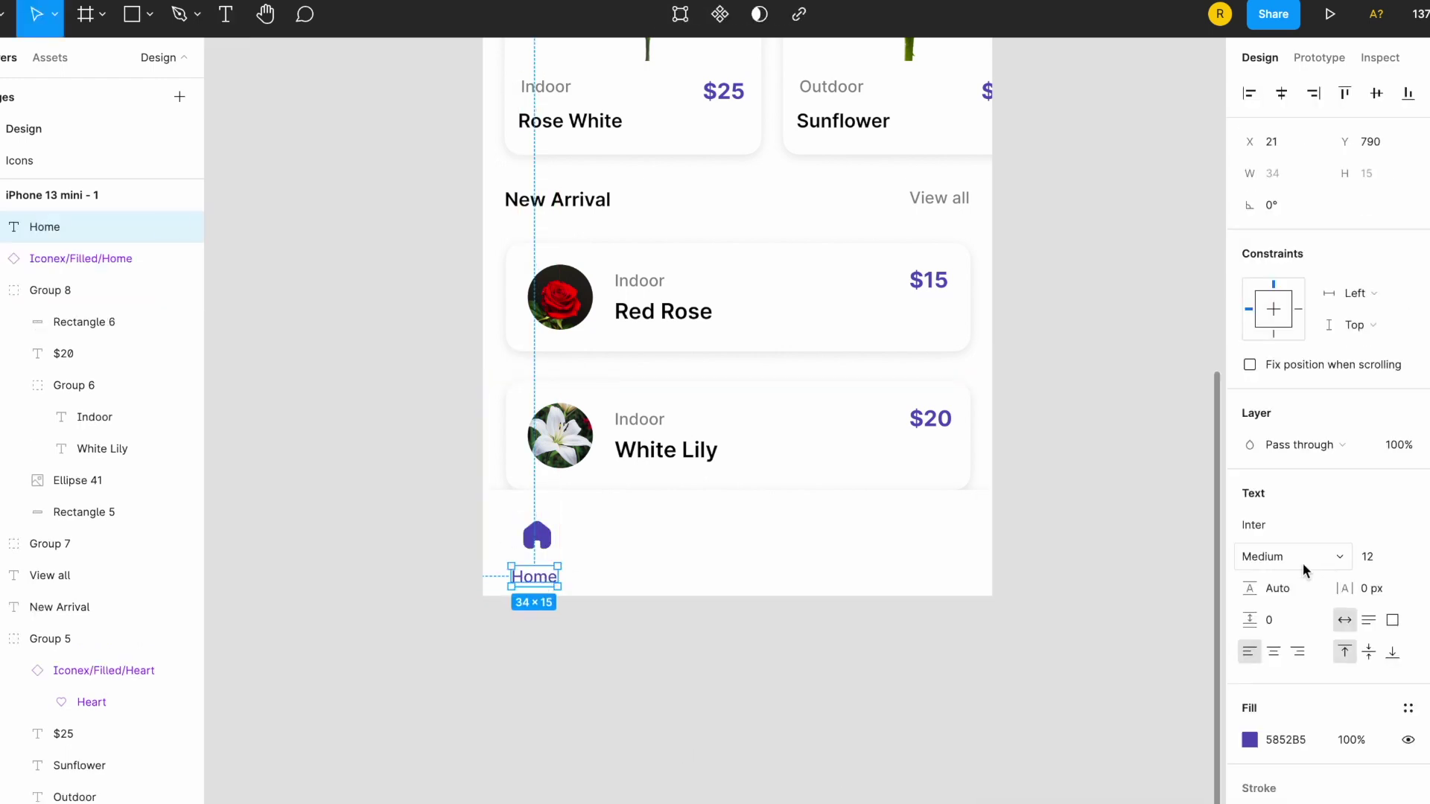
shift+click(555, 538)
drag(545, 552, 581, 506)
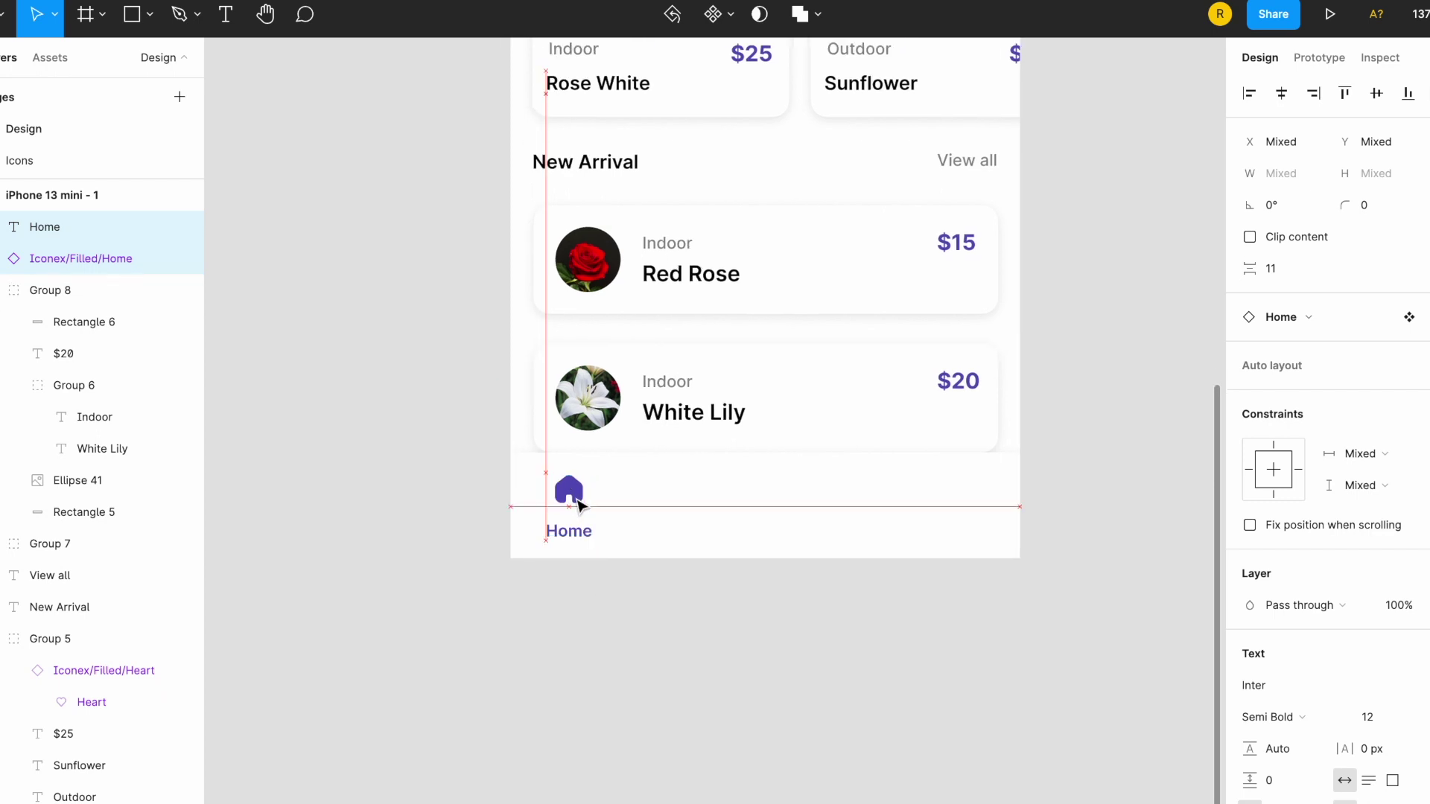
Step: Group the Home tab at quarter-bar width and duplicate it beside as a centred Favorite tab
click(718, 511)
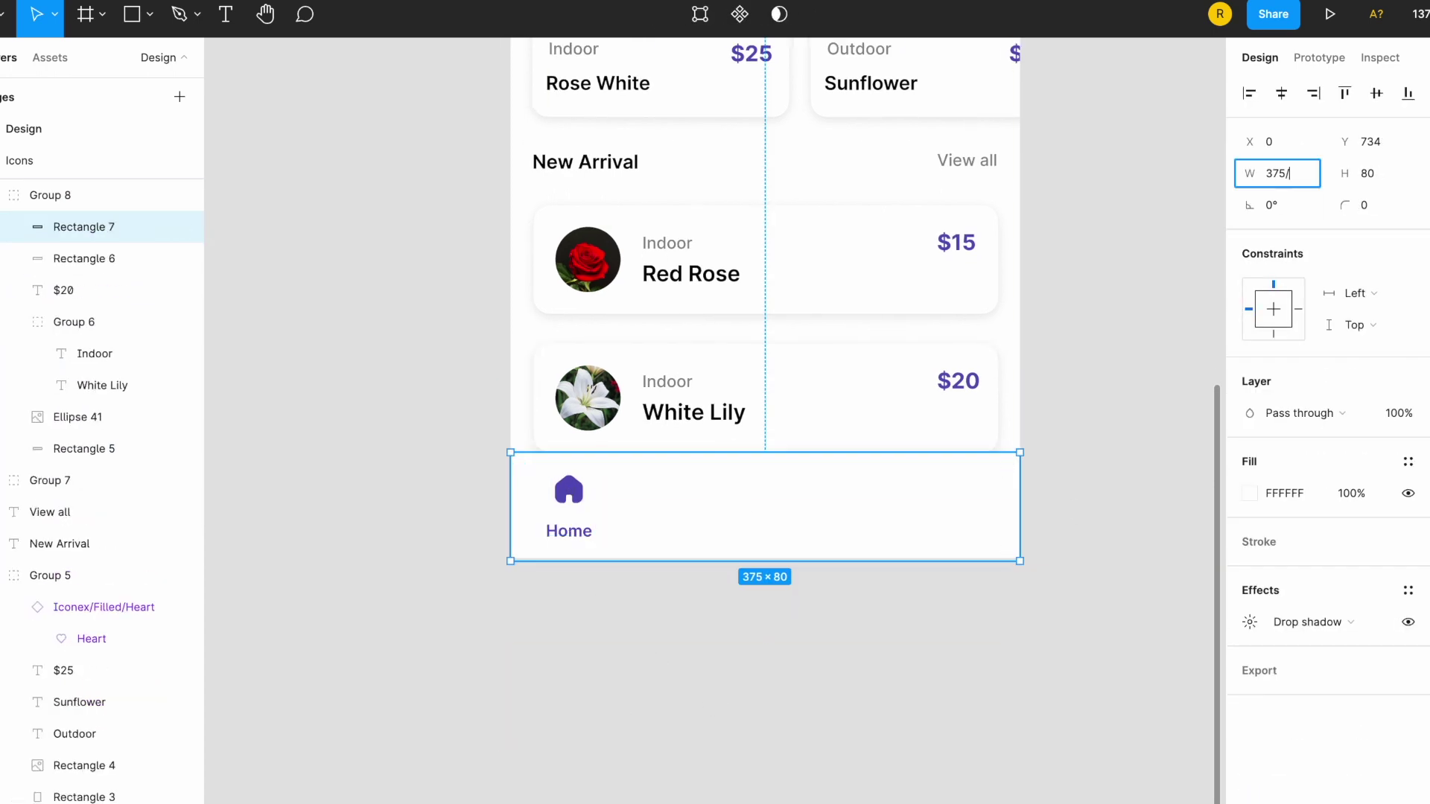
shift+click(569, 514)
key(ctrl+g)
drag(573, 514, 701, 514)
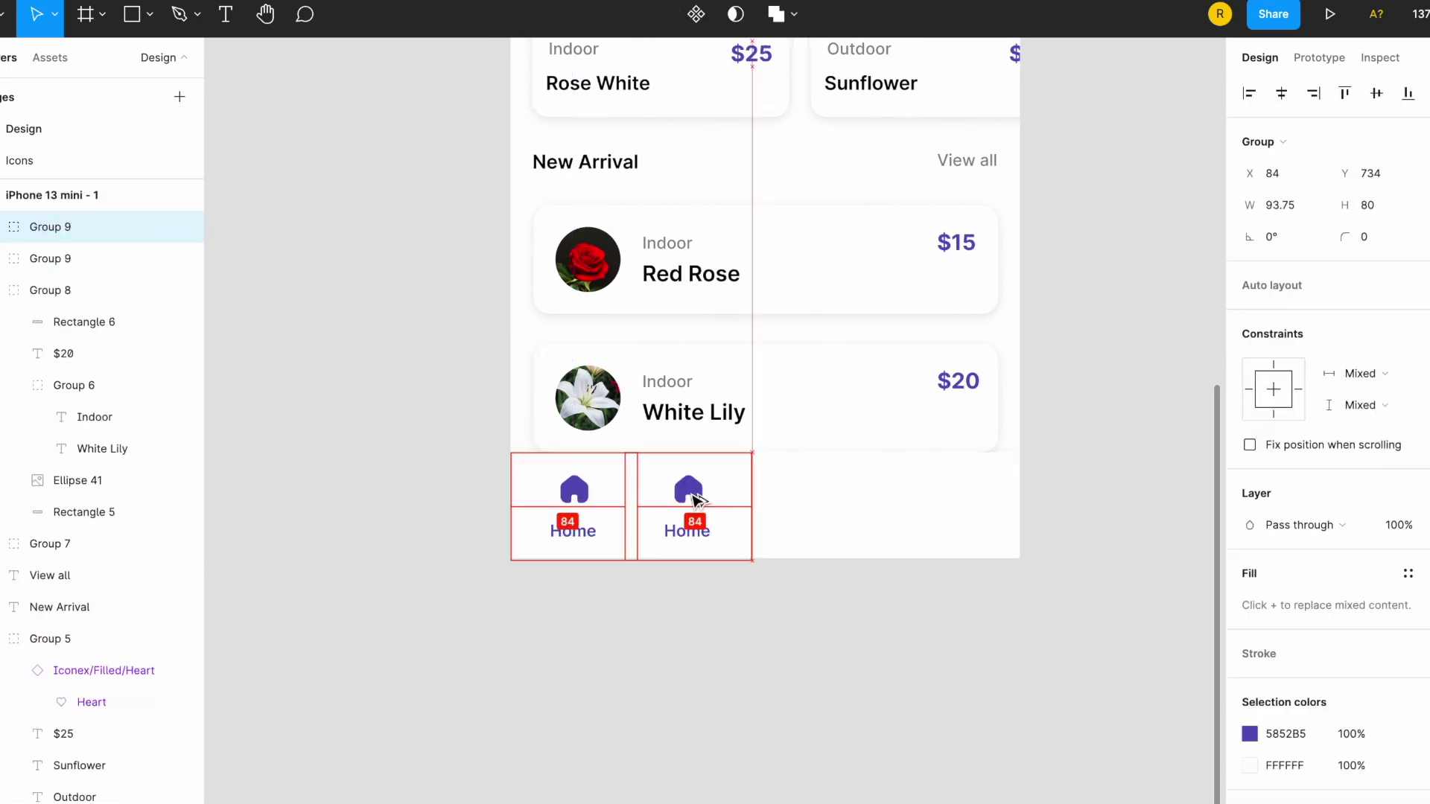
double_click(701, 531)
shift+click(716, 498)
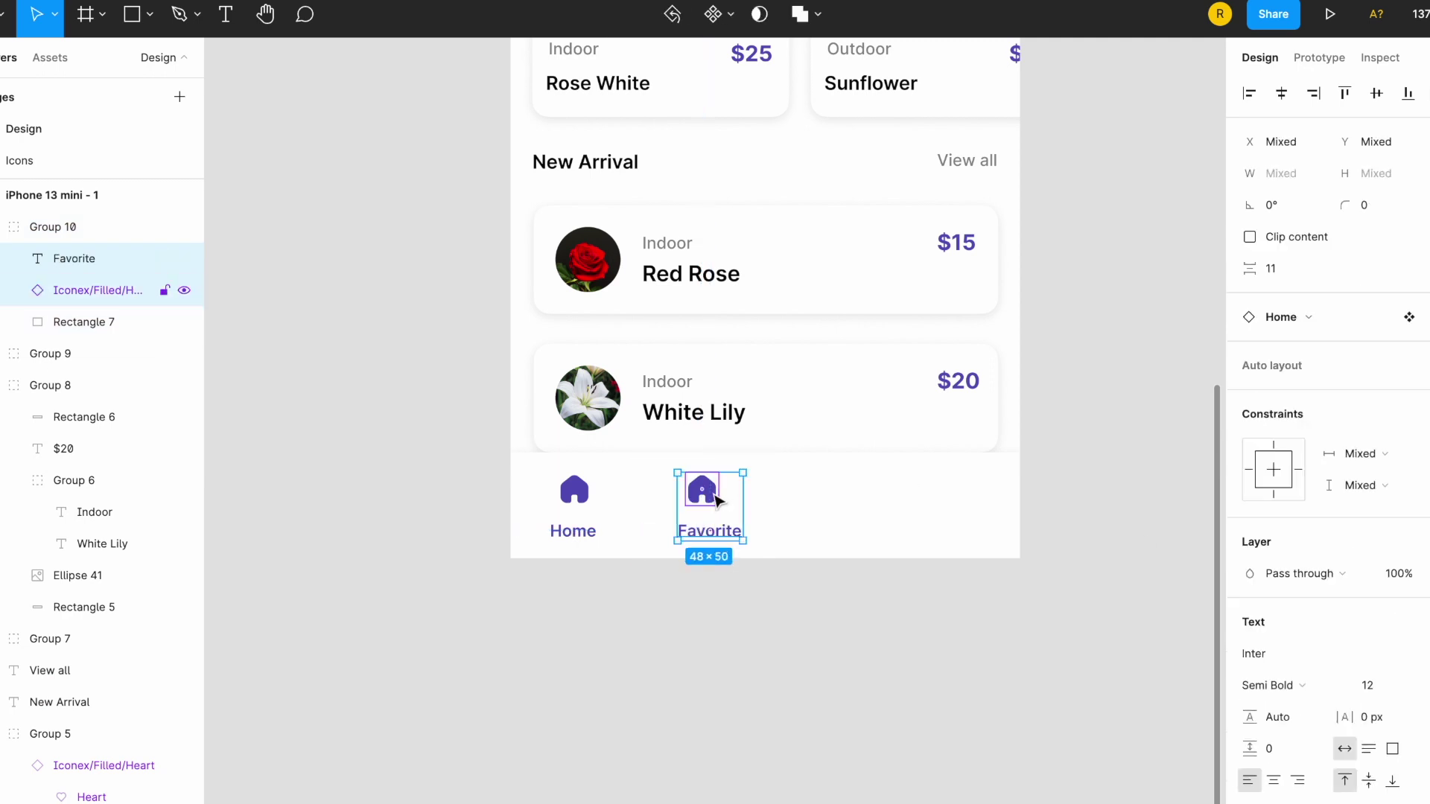
click(1288, 708)
Step: Make the Favorite label grey and regular weight
key(Return)
click(1270, 525)
click(1270, 473)
shift+click(84, 322)
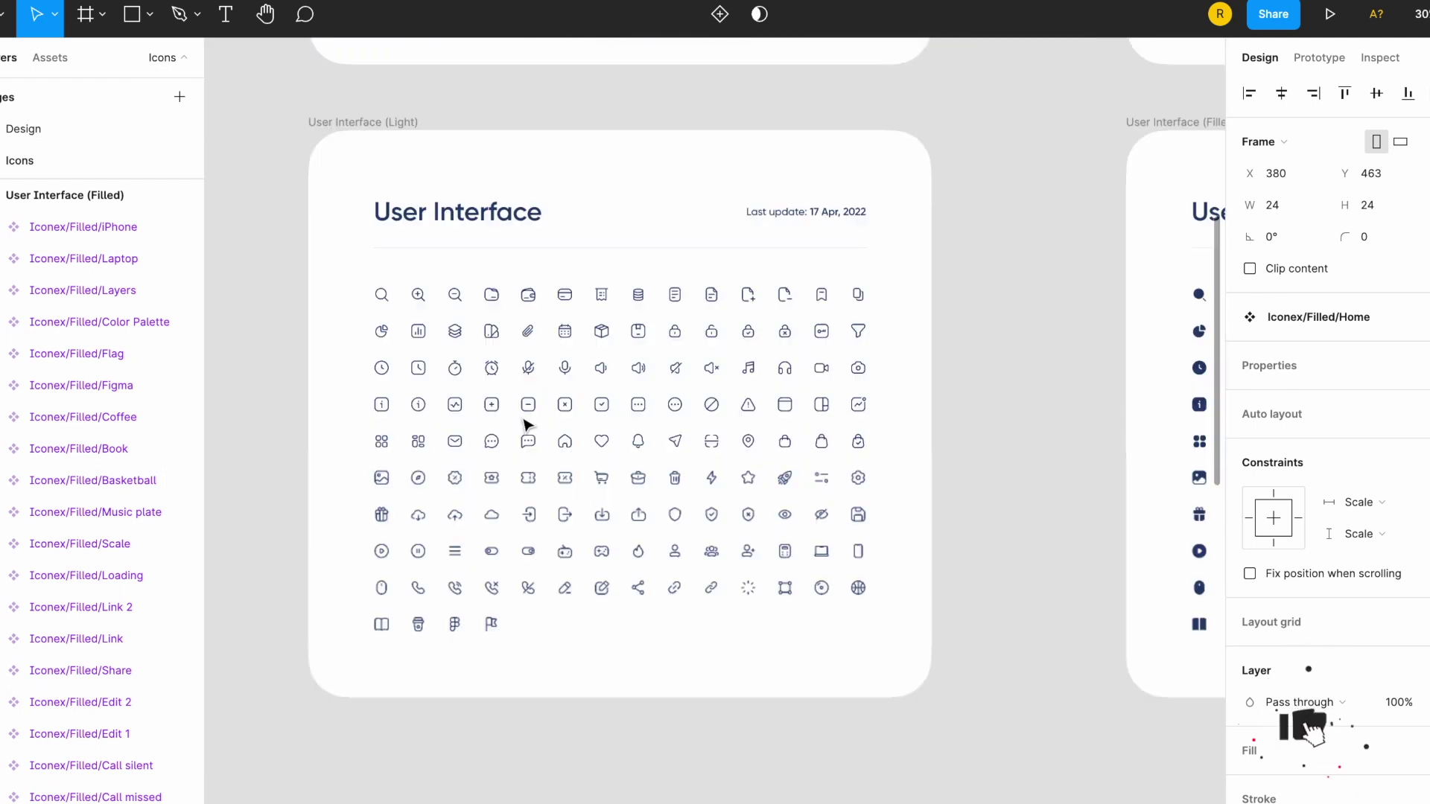
Step: Copy the outline heart and bell icons from the Icons page and put the heart in the Favorite tab
click(603, 440)
key(ctrl+c)
click(45, 129)
key(ctrl+v)
drag(761, 444, 761, 610)
drag(674, 628, 709, 469)
click(735, 511)
scroll(726, 469, up, 3)
double_click(712, 447)
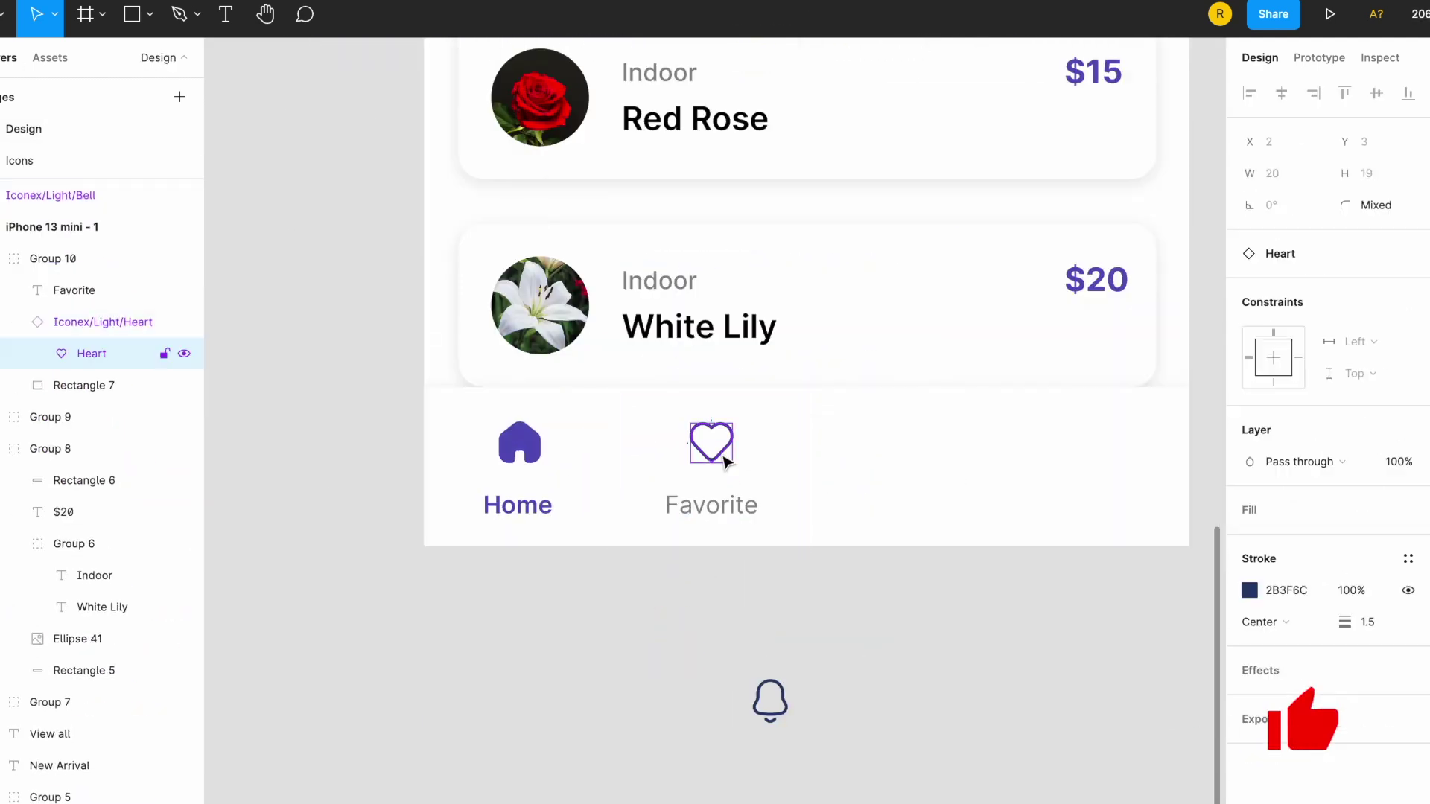
Step: Duplicate the Favorite tab as a Notification tab with the bell icon replacing the heart
click(686, 501)
drag(686, 501, 877, 501)
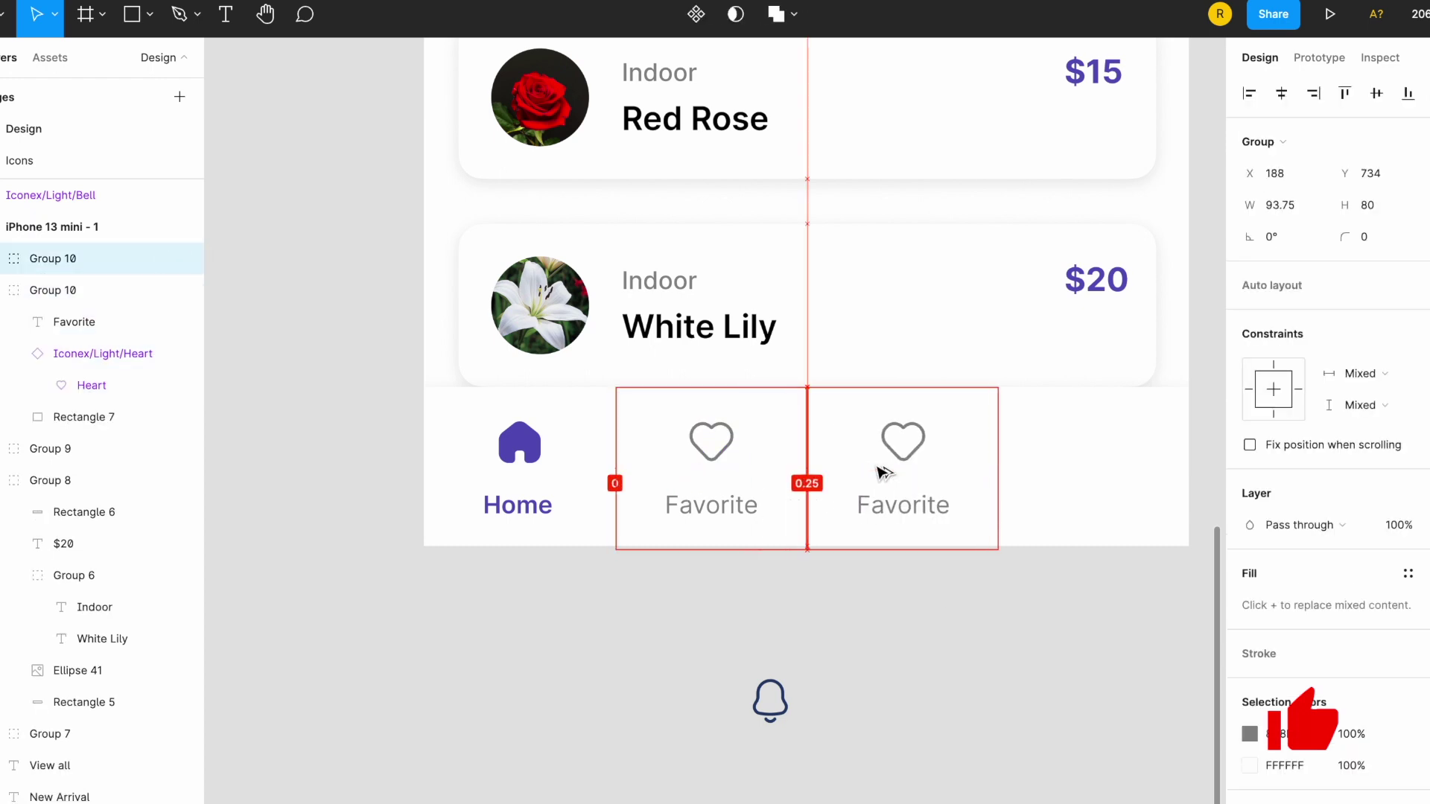
drag(769, 700, 902, 440)
click(726, 450)
click(935, 501)
double_click(903, 441)
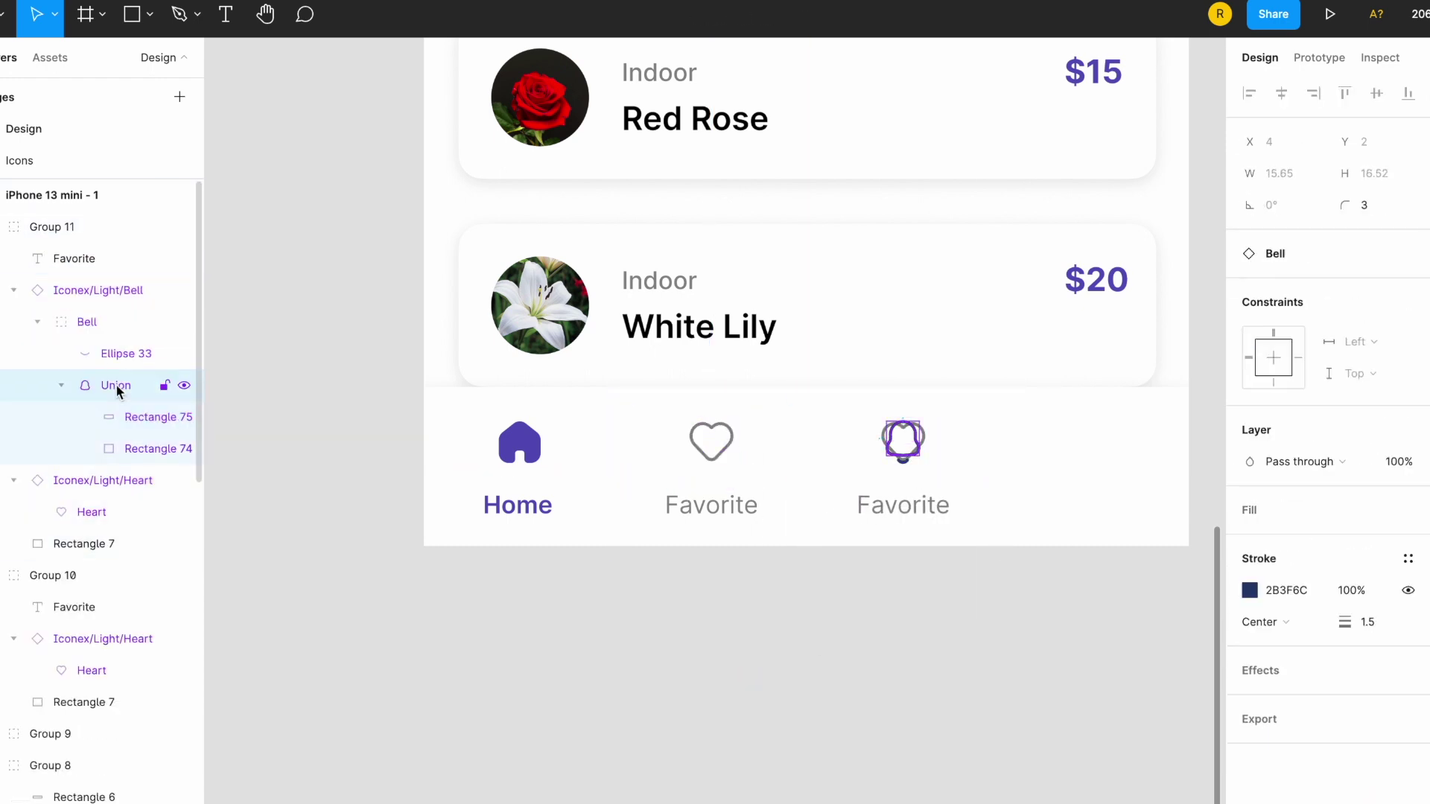
click(108, 326)
key(Delete)
double_click(924, 506)
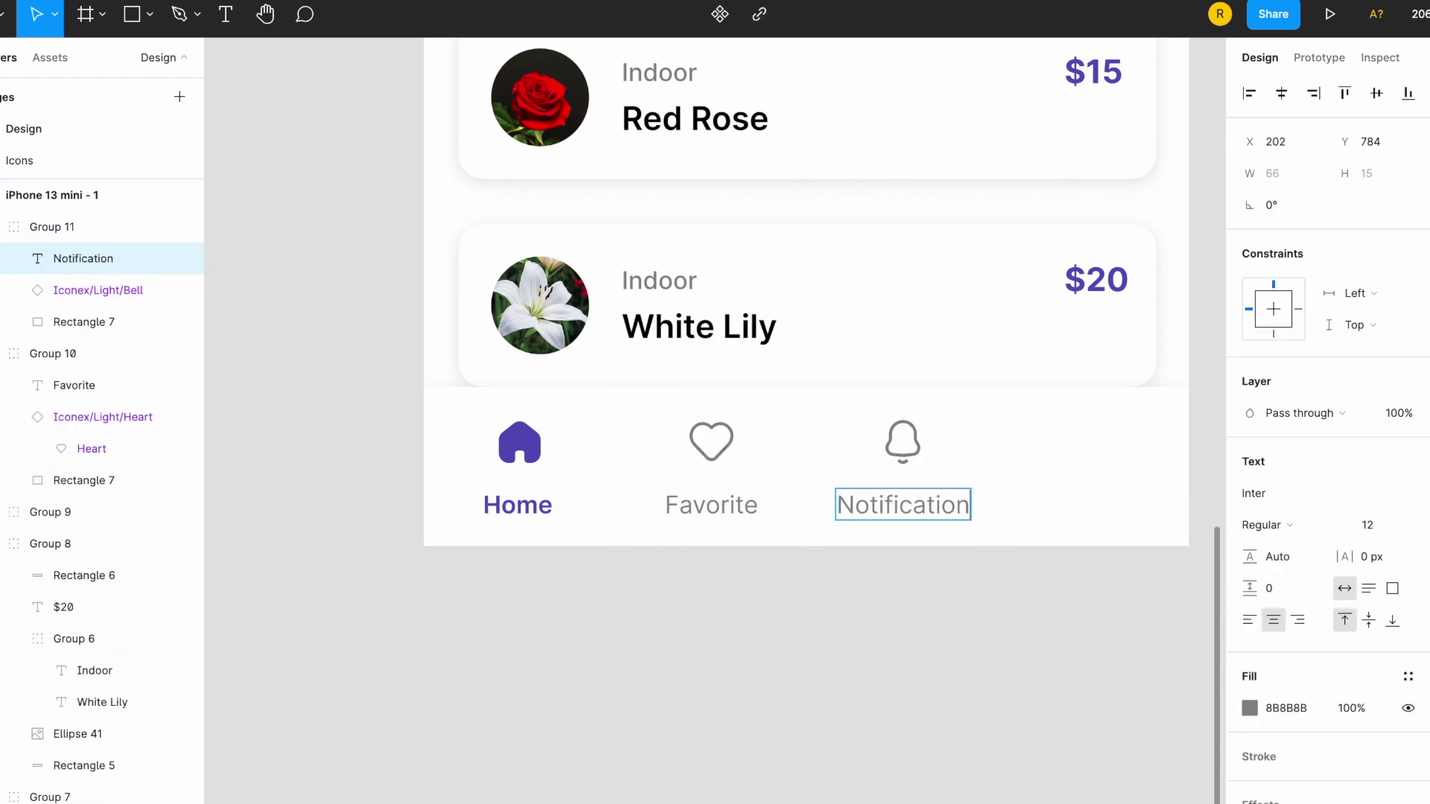
key(Escape)
key(Escape)
Step: Duplicate the Notification tab to the bar's right end and relabel it Profile
scroll(874, 628, right, 3)
click(796, 506)
drag(796, 506, 985, 531)
double_click(986, 531)
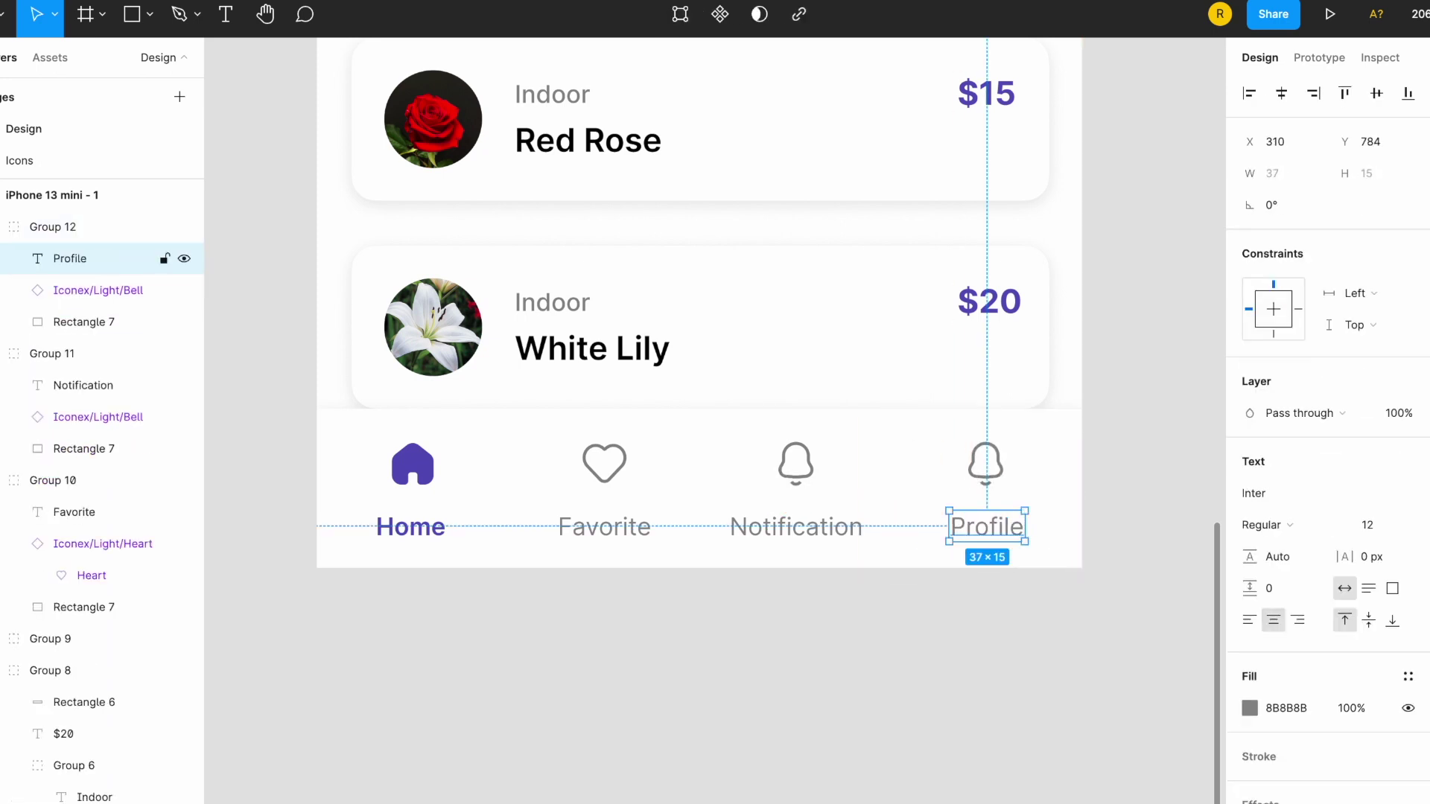
click(33, 160)
scroll(689, 581, up, 2)
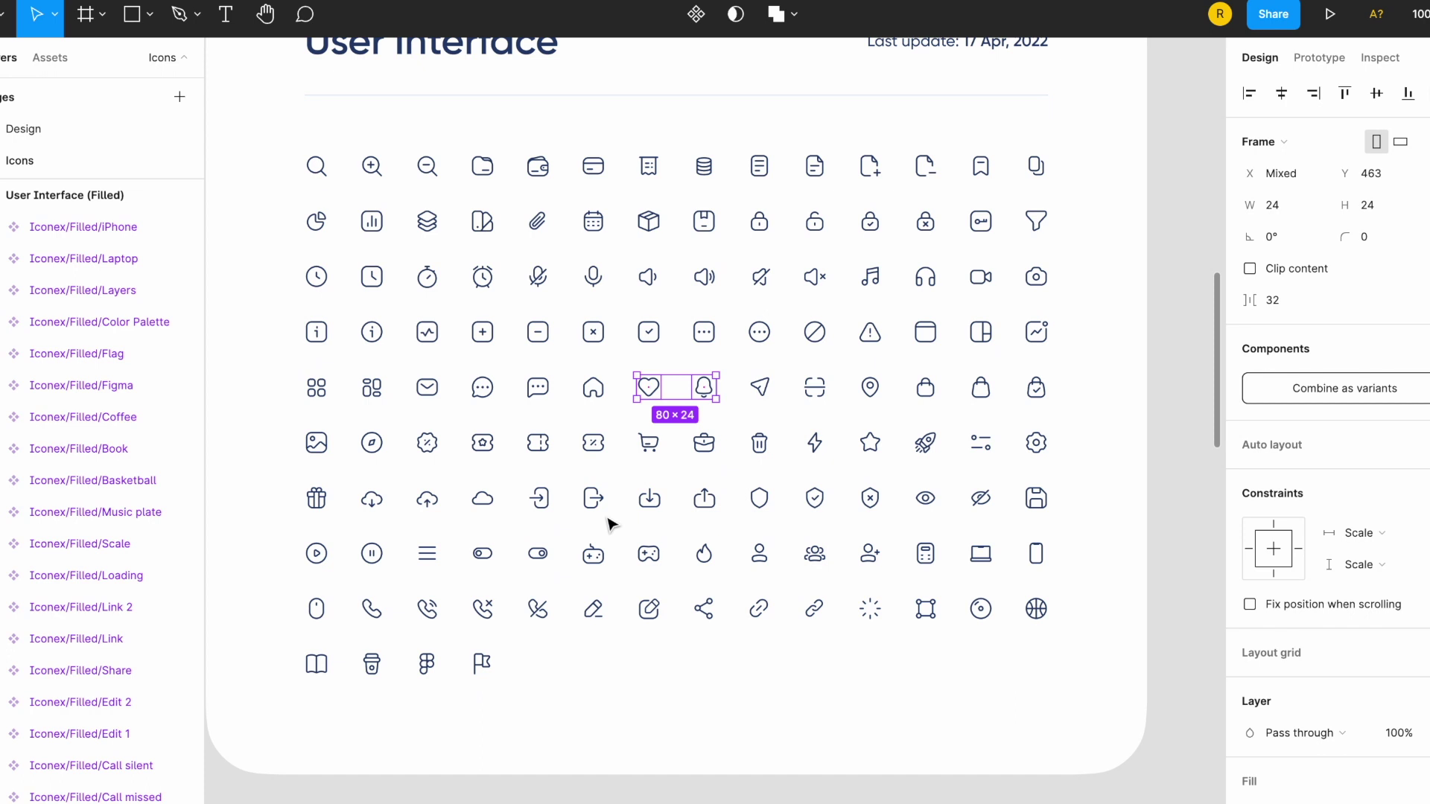
Step: Draw a 24×24 circle on the Profile tab and align its vertical centre
click(24, 129)
scroll(983, 469, up, 3)
key(o)
drag(946, 413, 1027, 493)
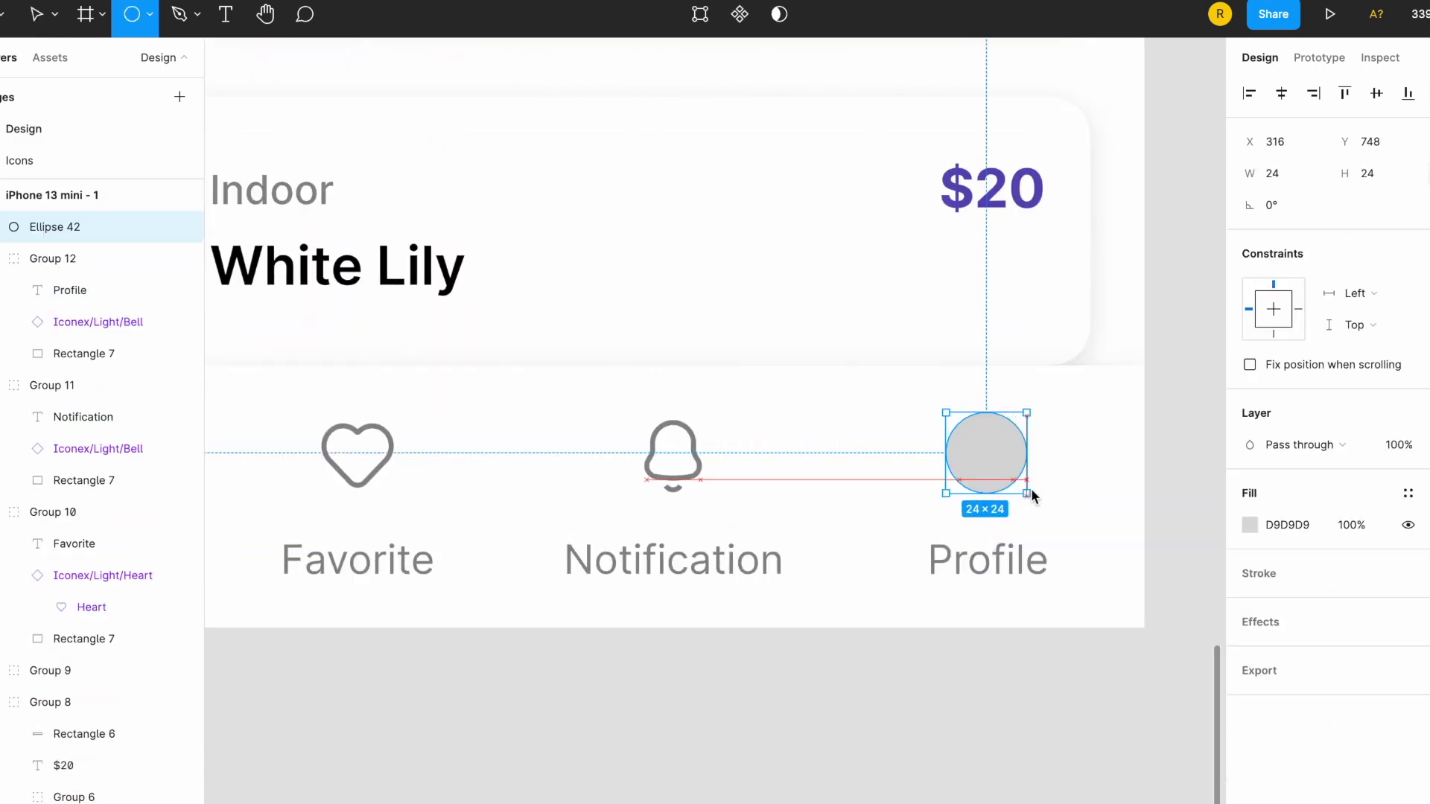
key(ctrl+slash)
text(aval)
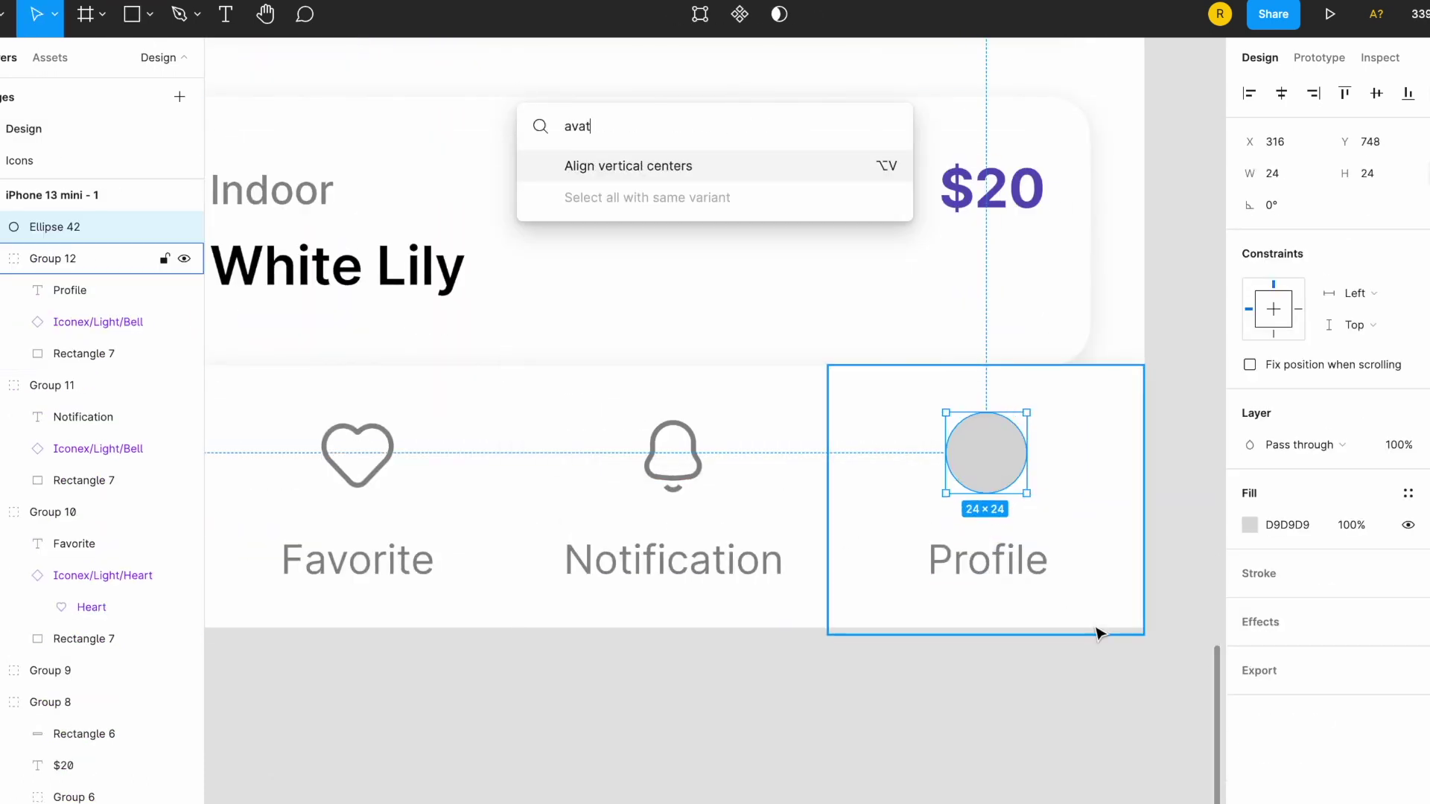
key(Return)
Step: Fill the circle with a random photo using the User Profile plugin
right_click(804, 679)
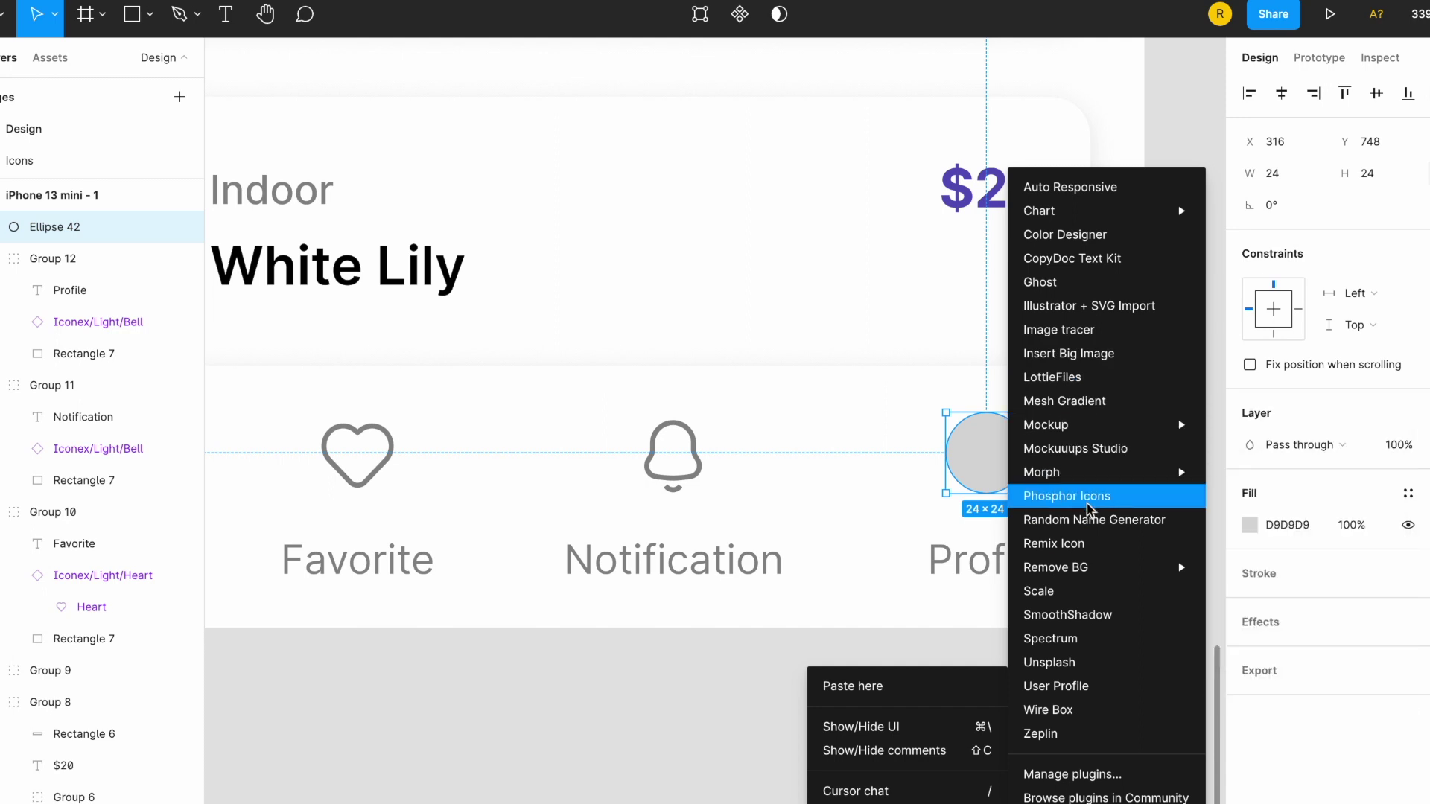
click(1075, 686)
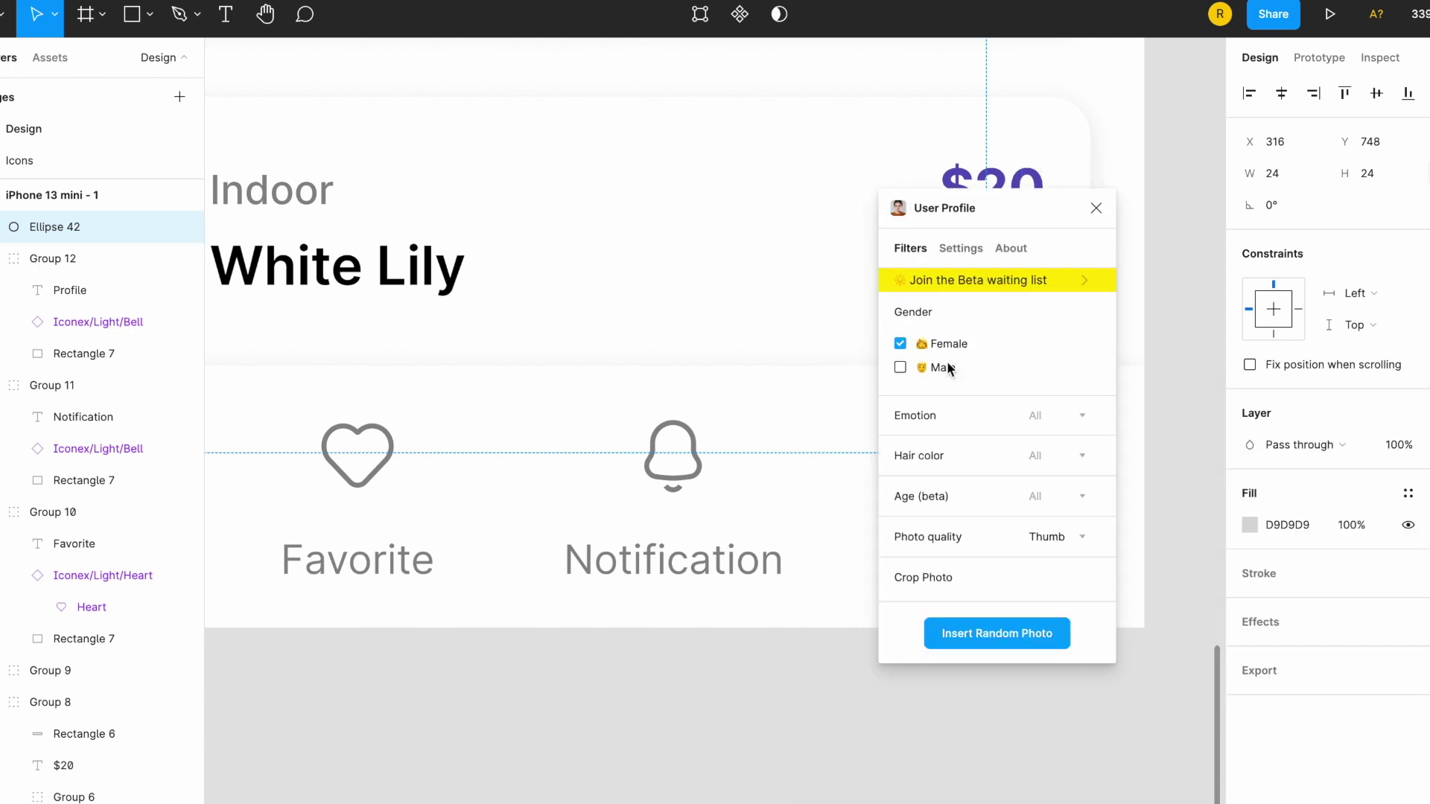
click(1013, 636)
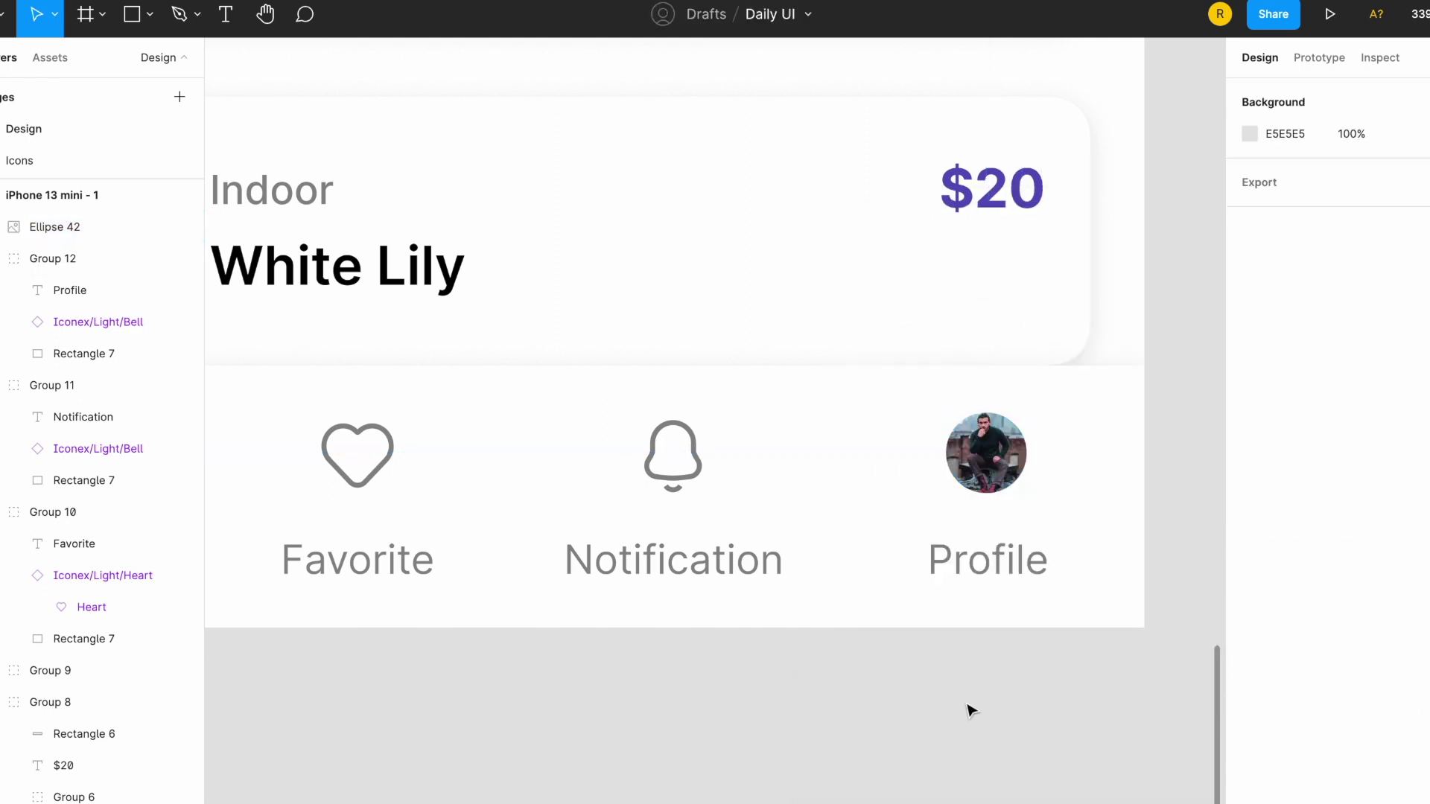
scroll(967, 708, down, 3)
click(819, 521)
click(820, 558)
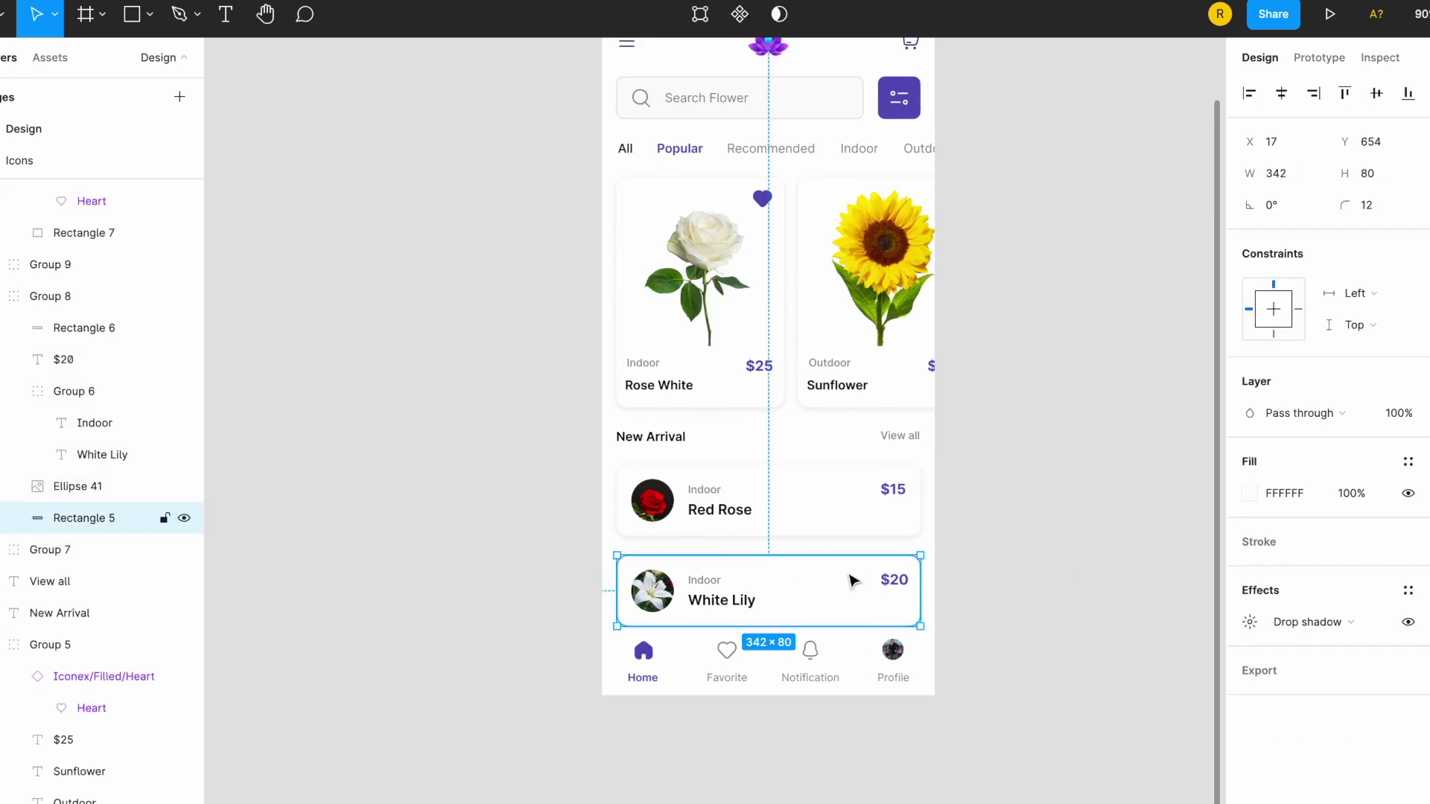
click(904, 469)
scroll(904, 470, up, 2)
scroll(686, 226, up, 2)
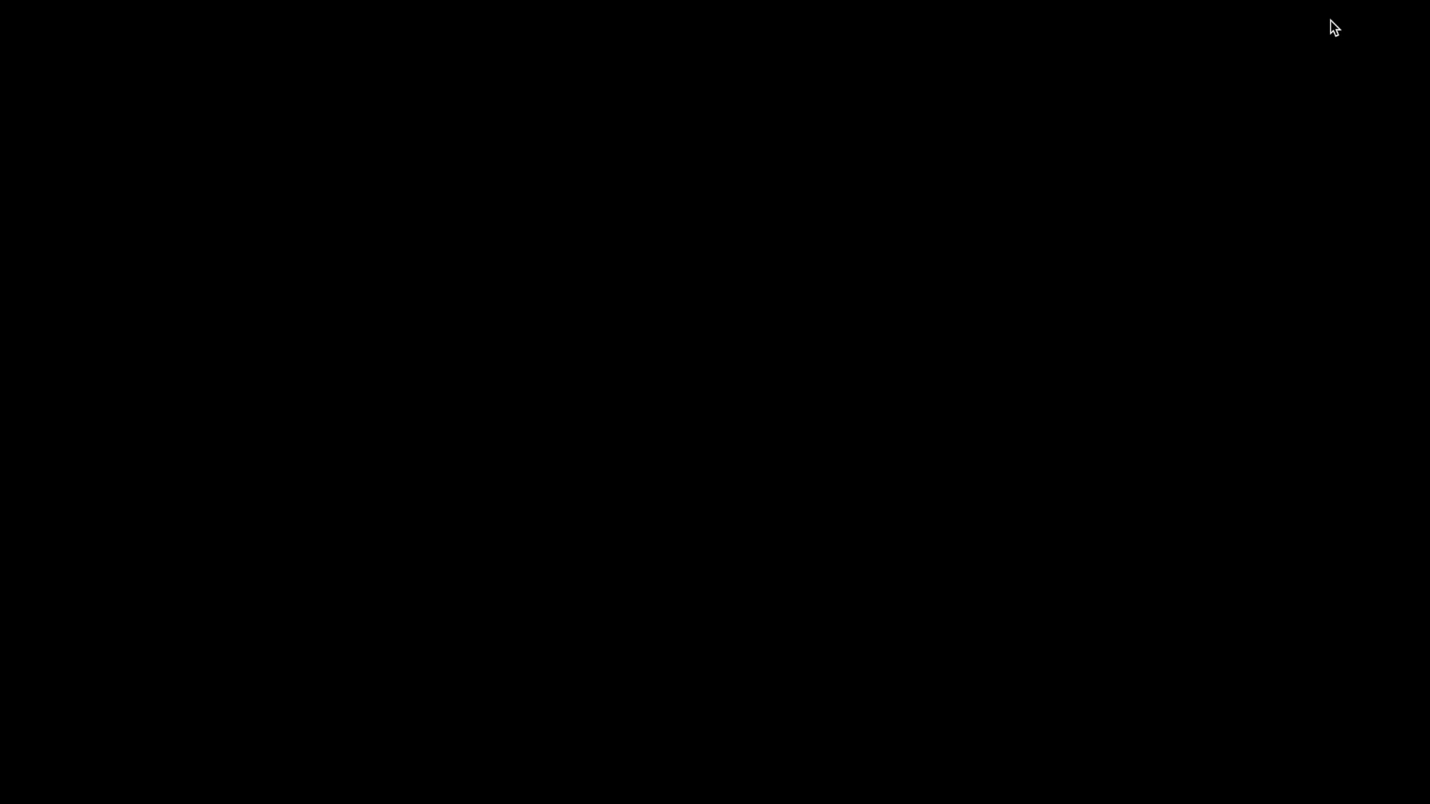